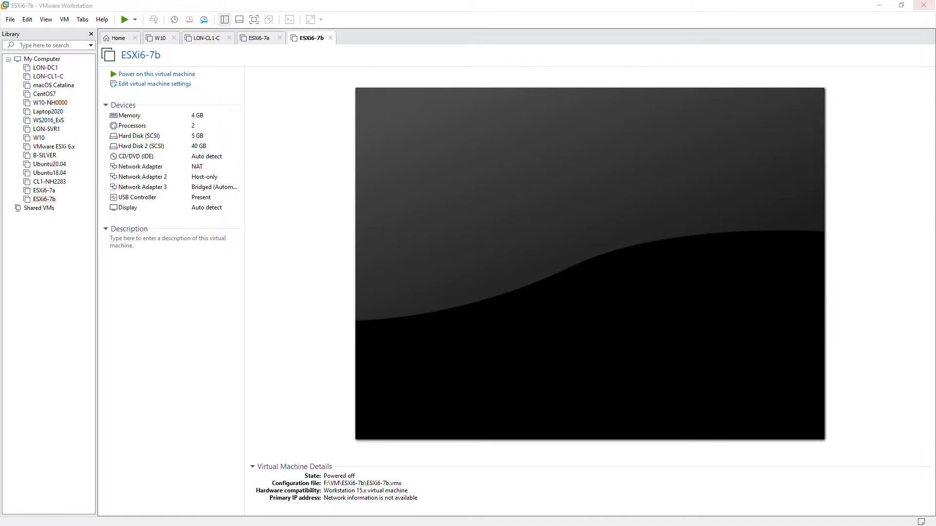
Move the File Explorer window showing F:\ISO over the VMware Workstation library
left_click_drag(935, 132, 303, 19)
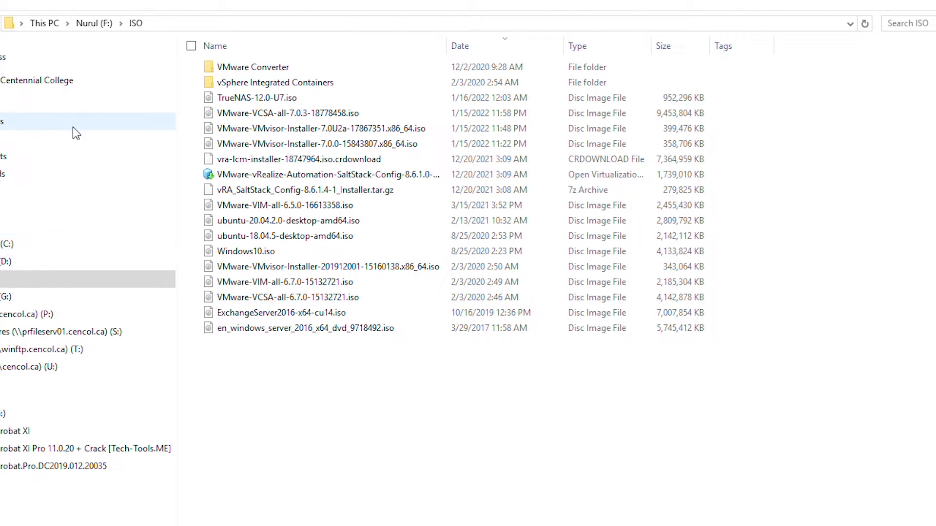
Mount VMware-VCSA-all-6.7.0-15132721.iso and run installer.exe from vcsa-ui-installer\win32
right_click(303, 297)
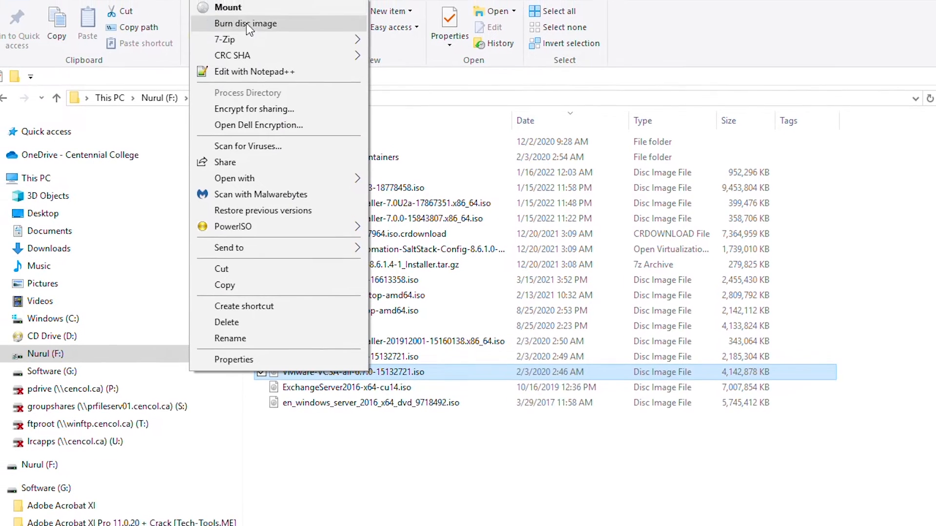
left_click(234, 7)
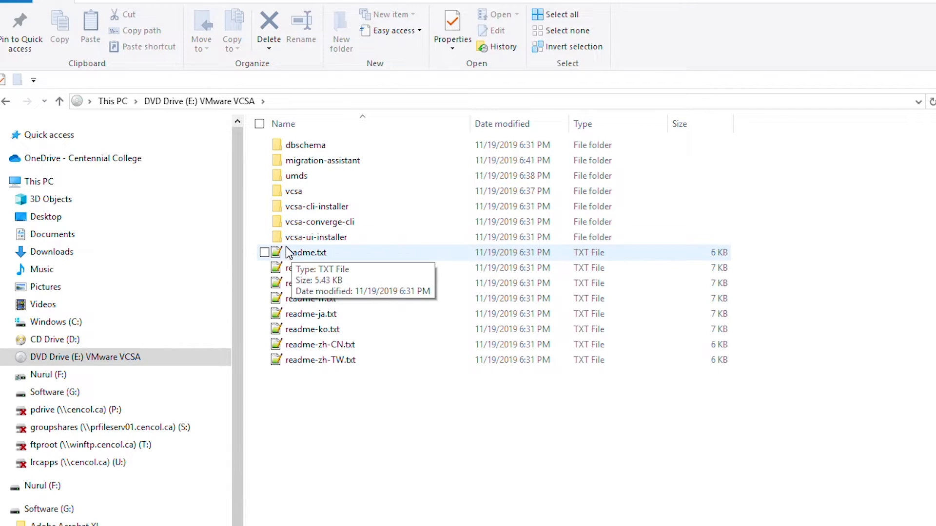
left_click(305, 239)
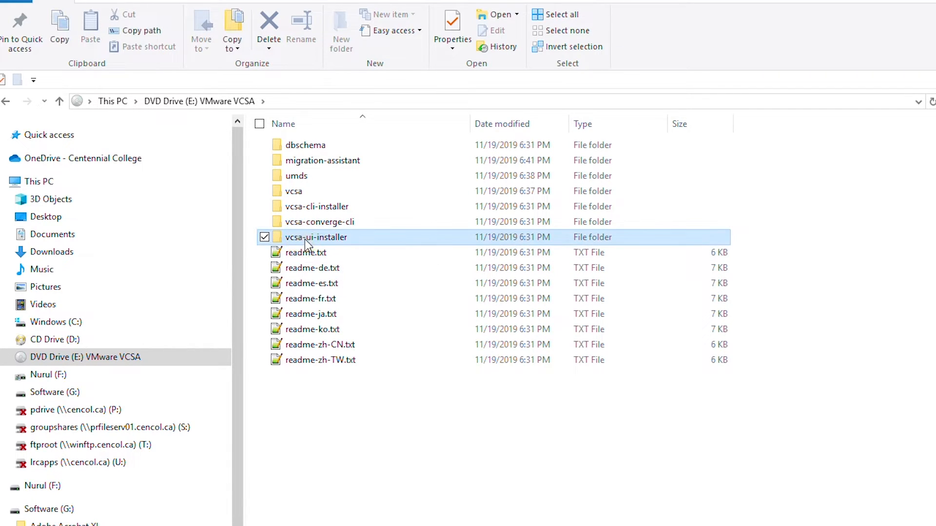
double_click(343, 238)
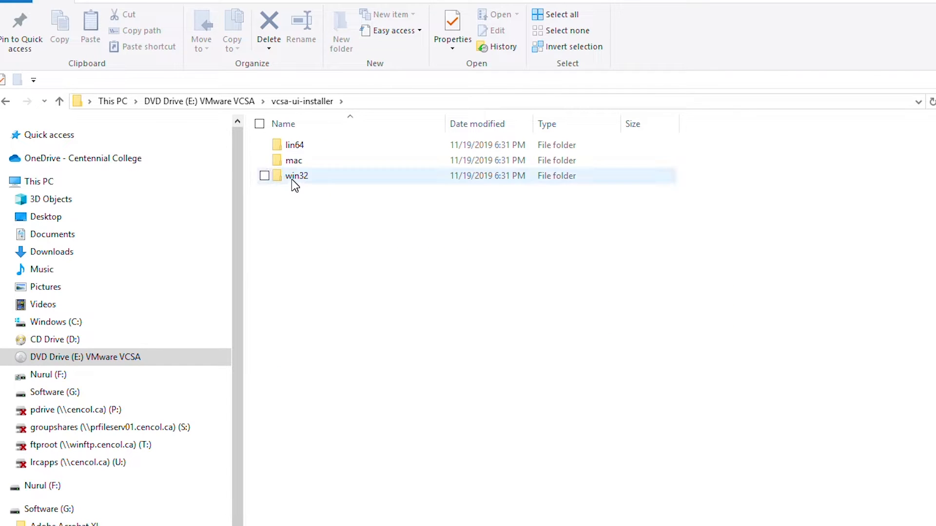
double_click(308, 177)
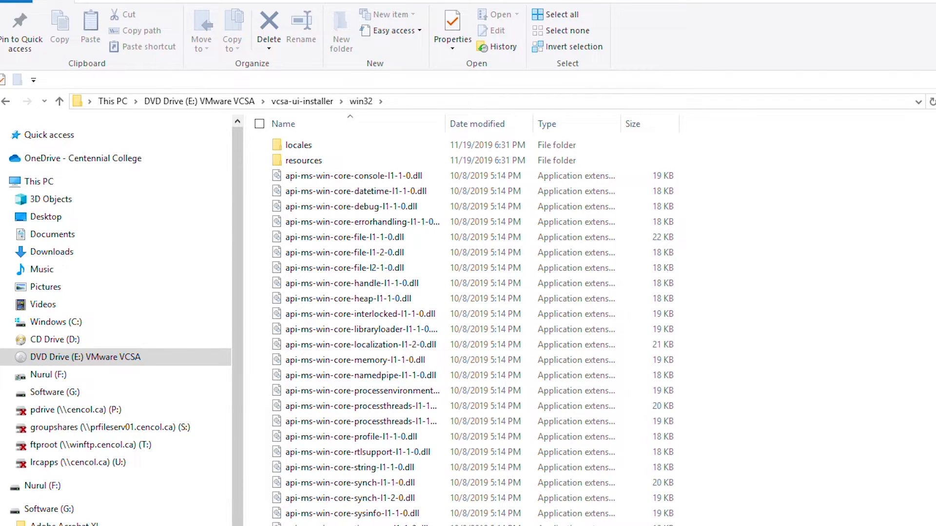
scroll(312, 455, "down", 9)
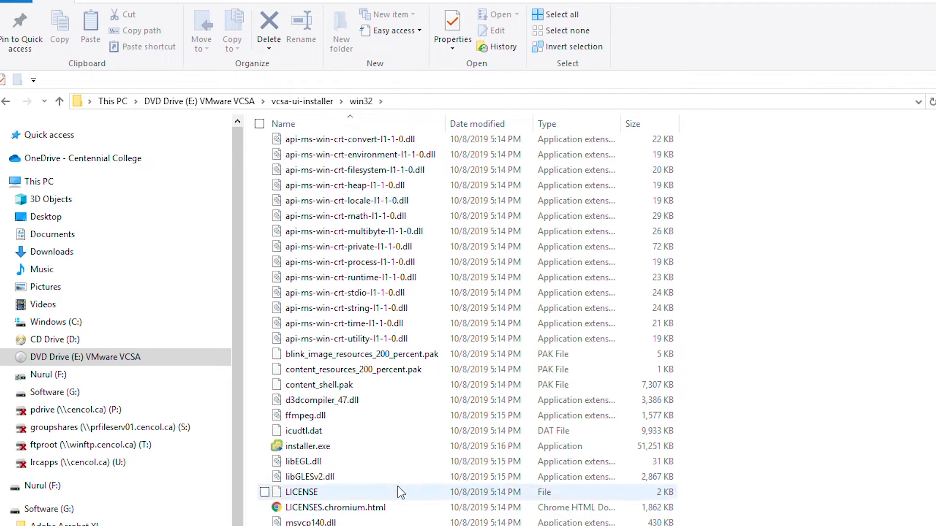
right_click(308, 446)
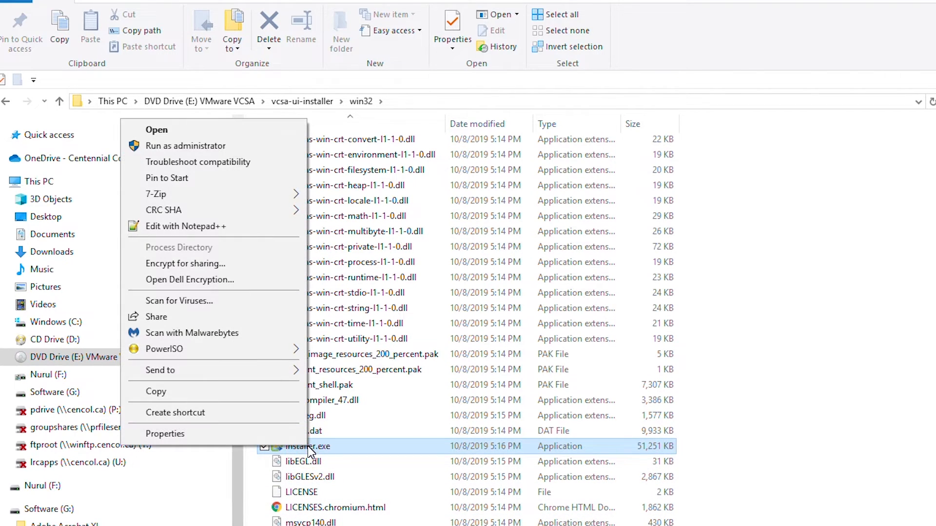
left_click(230, 128)
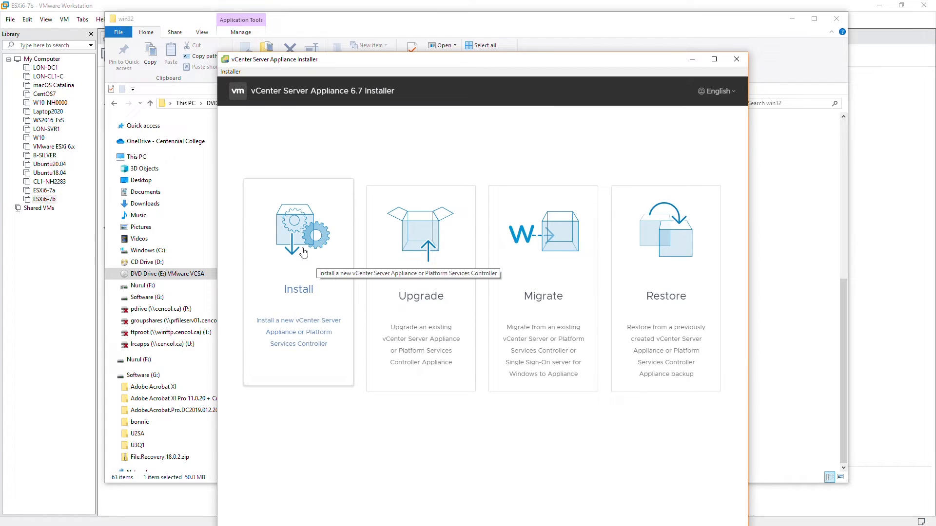
Start the Install wizard to view the Stage 1 introduction, then close the installer
left_click(301, 247)
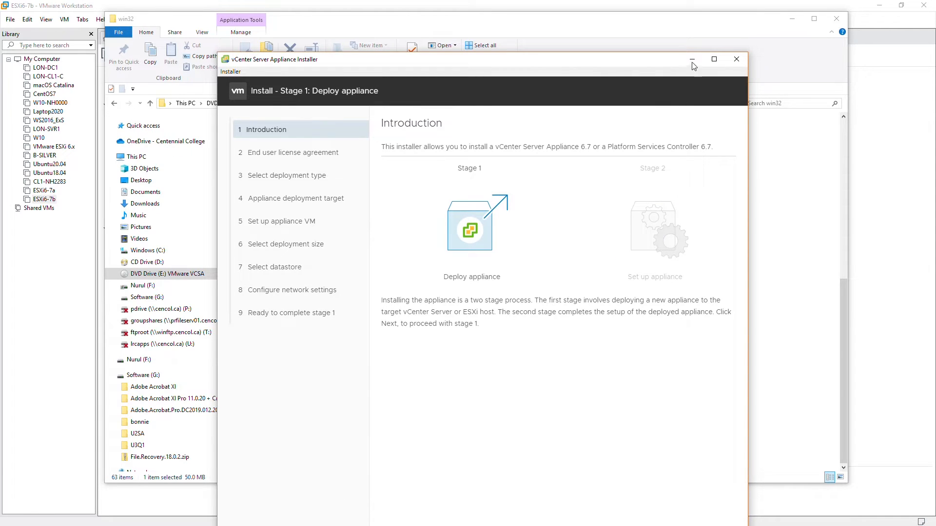
left_click(735, 59)
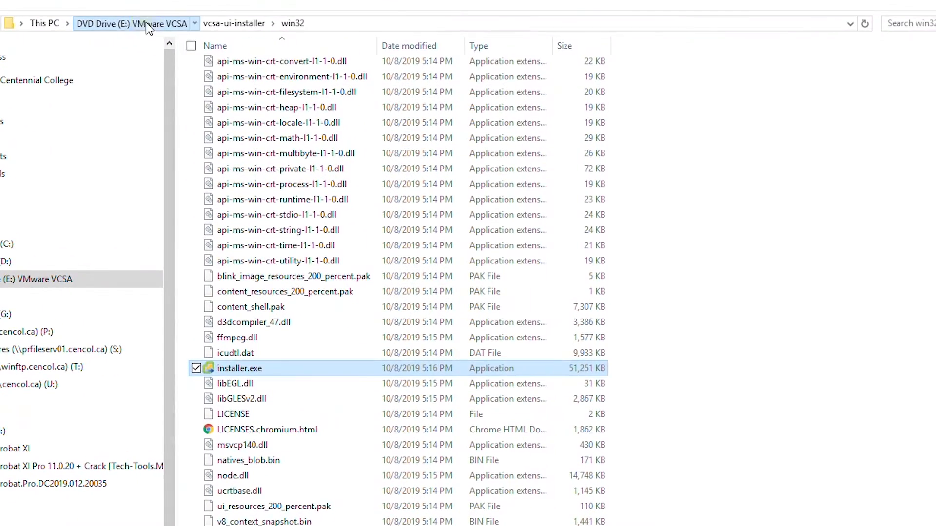
Browse to the VCSA drive's vcsa folder holding the appliance OVA, then return to VMware Workstation
left_click(148, 25)
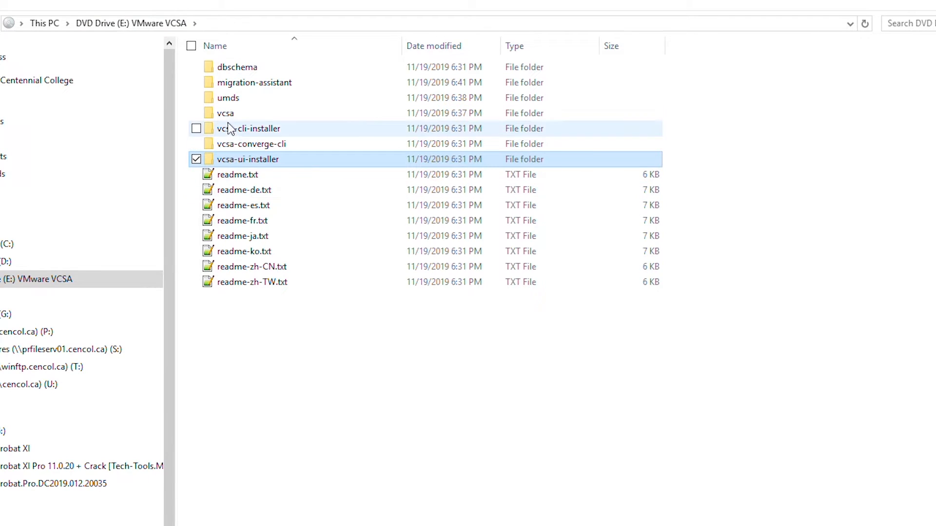
double_click(241, 115)
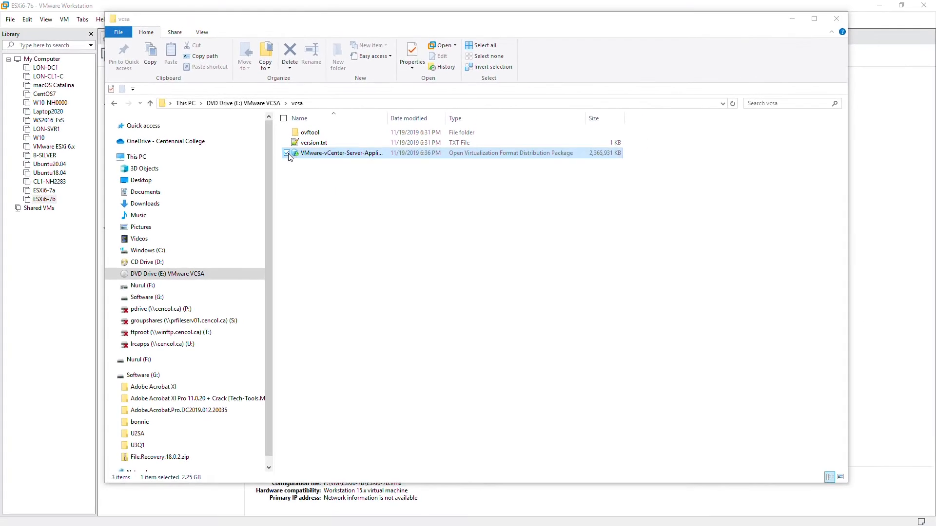
left_click(52, 9)
Open the vCenter Server Appliance OVA from E:\vcsa as a VM and accept its licence agreement
left_click(11, 21)
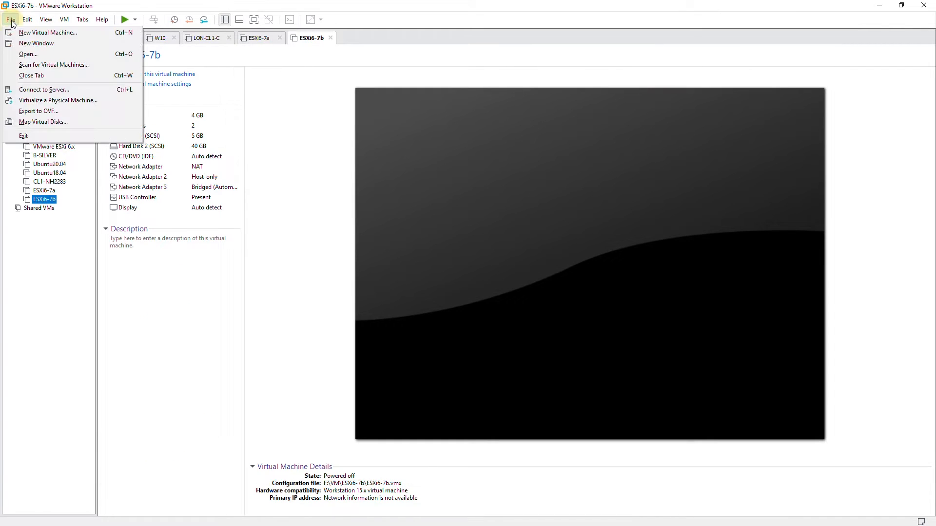
left_click(37, 58)
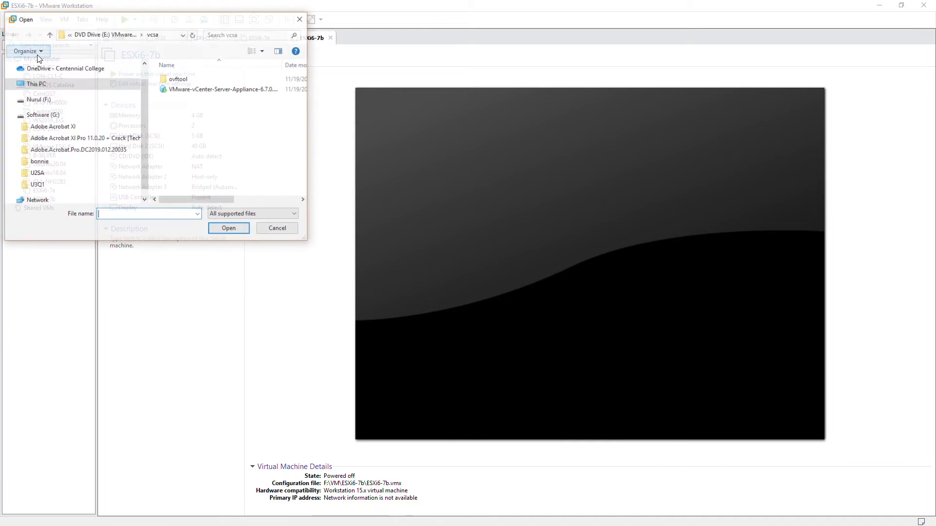
scroll(89, 77, "down", 3)
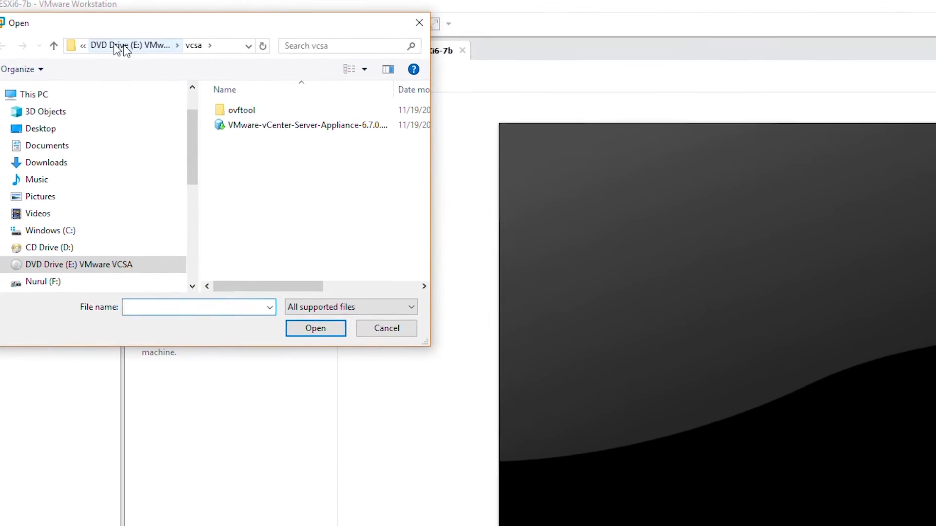
left_click(93, 39)
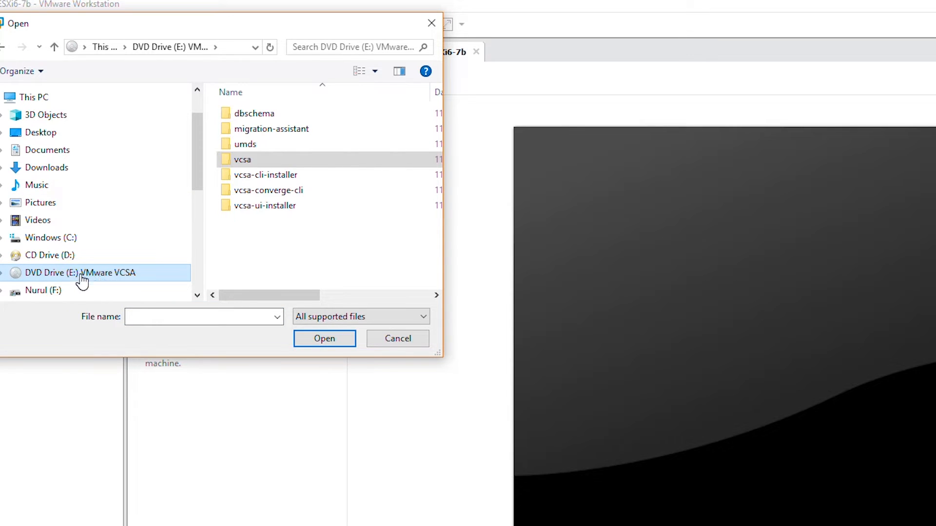
double_click(259, 162)
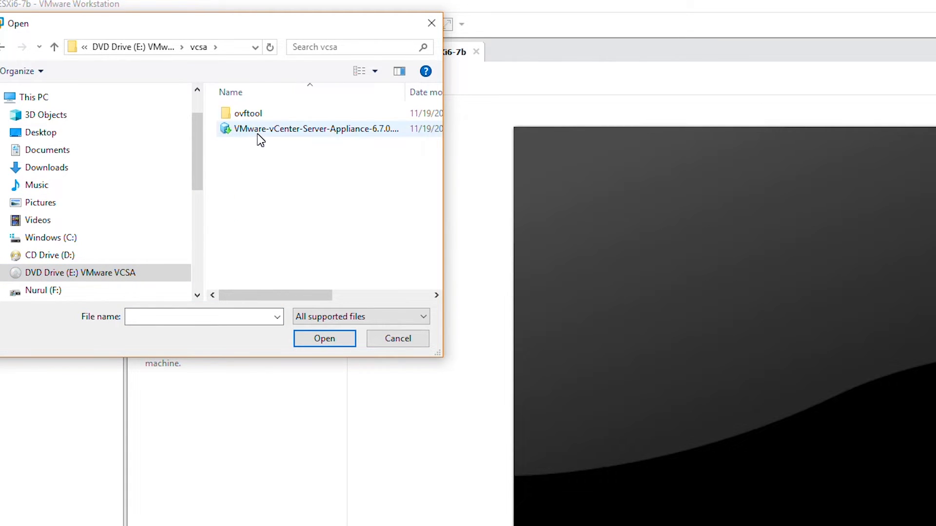
left_click(291, 130)
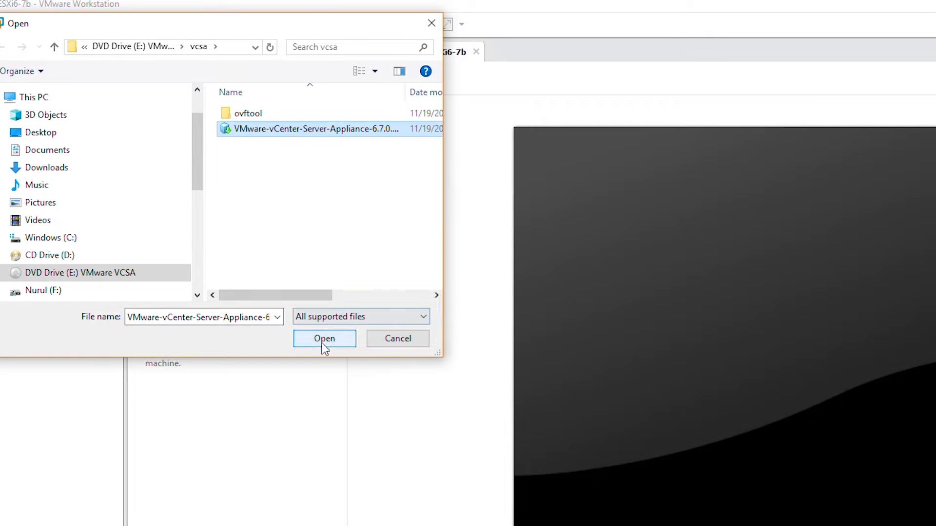
left_click(321, 339)
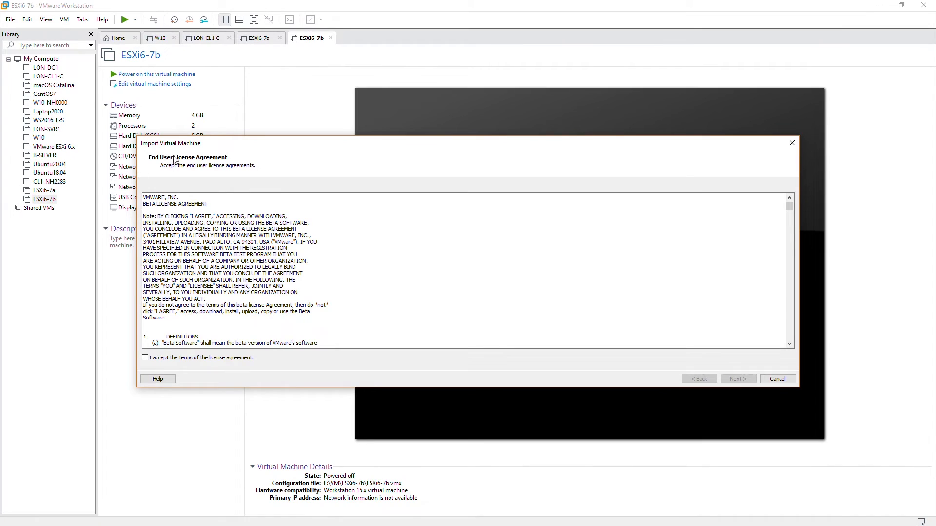
left_click(145, 359)
left_click(738, 379)
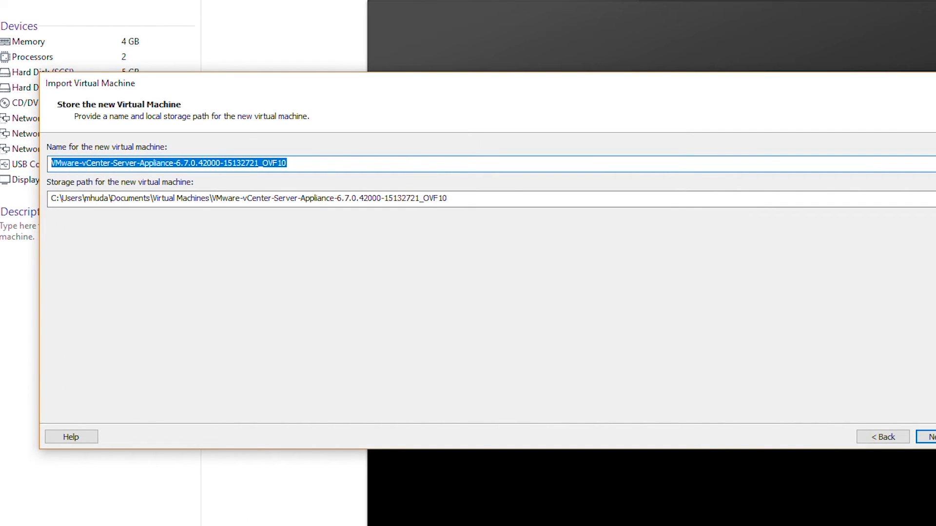
Rename the virtual machine to vCenter6-7, dropping the VMware- prefix
left_click(84, 163)
left_click_drag(84, 163, 255, 163)
key("BackSpace")
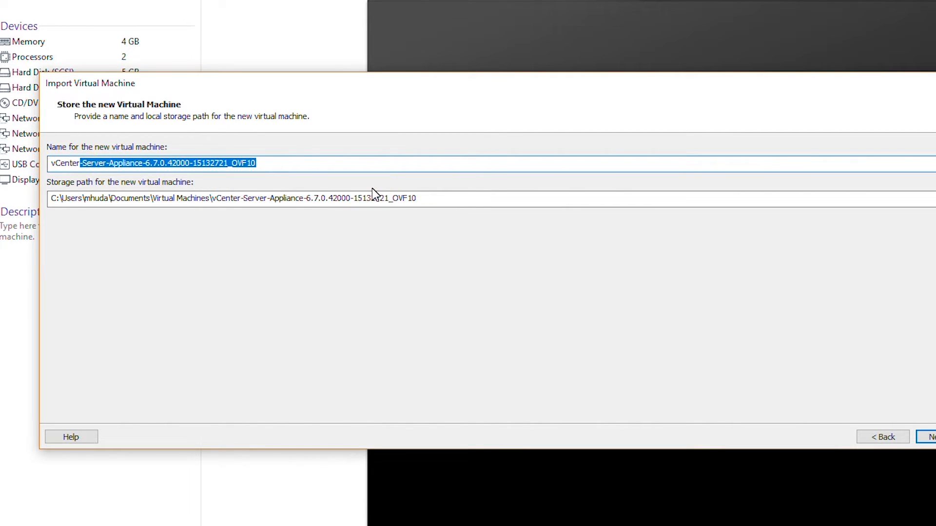
type("6-7")
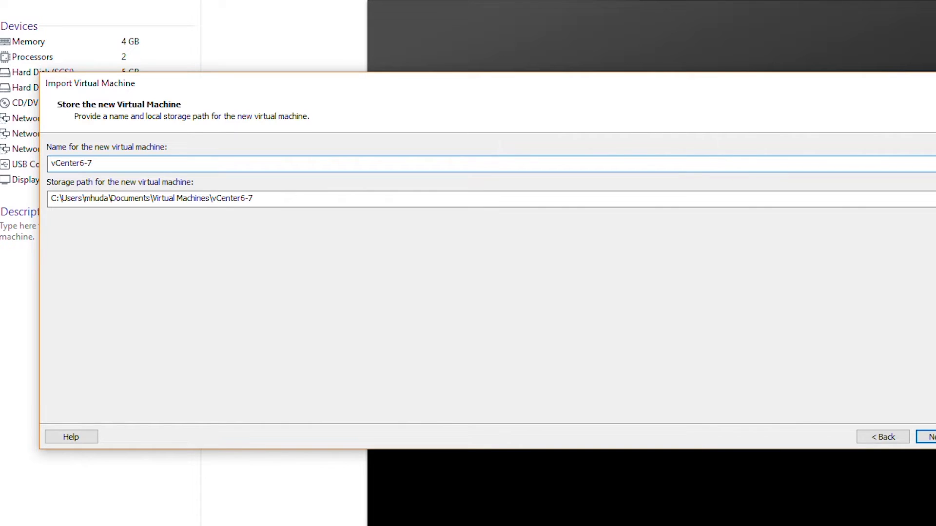
left_click_drag(80, 163, 100, 164)
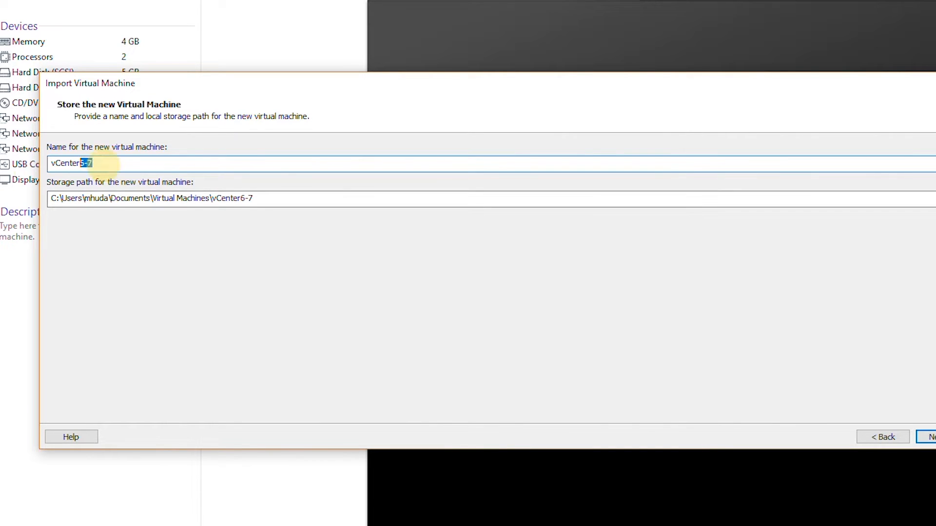
key("ctrl+a")
key("ctrl+c")
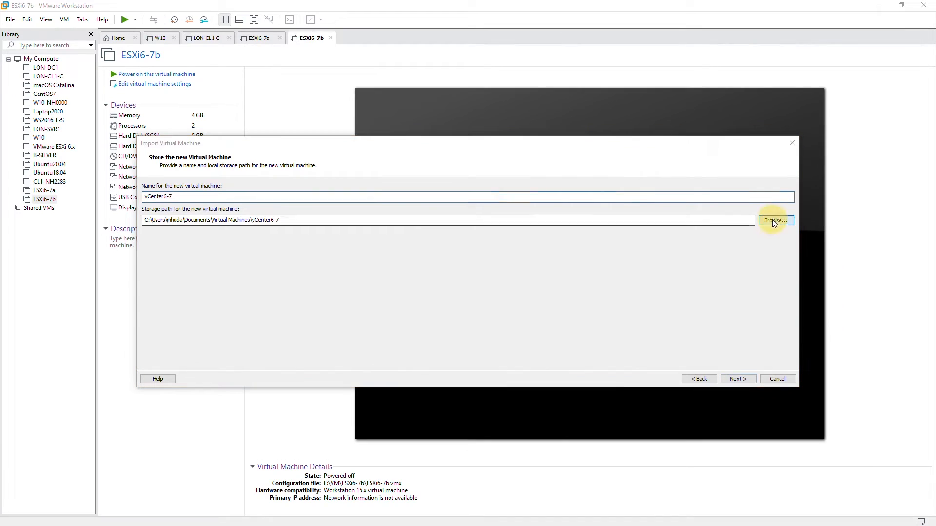
Set the storage path to a newly created folder F:\VM\vCenter6-7
left_click(774, 220)
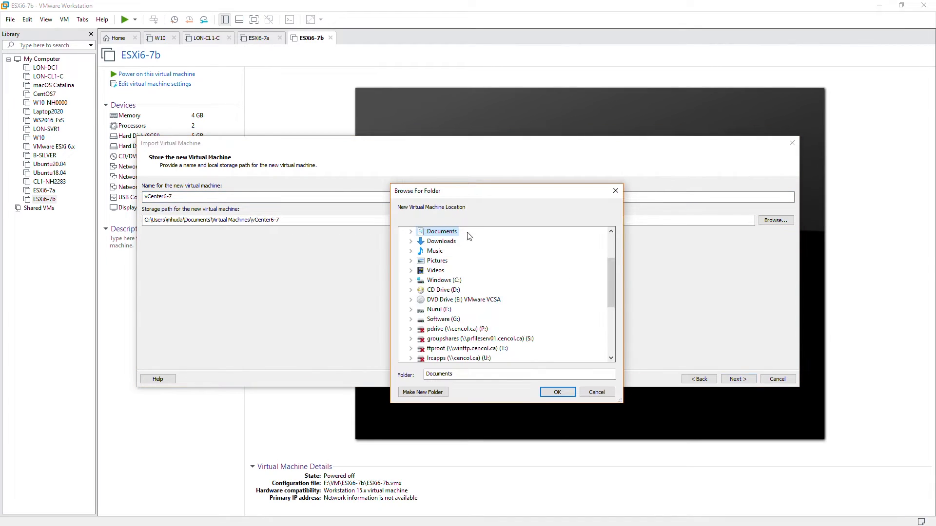
double_click(438, 310)
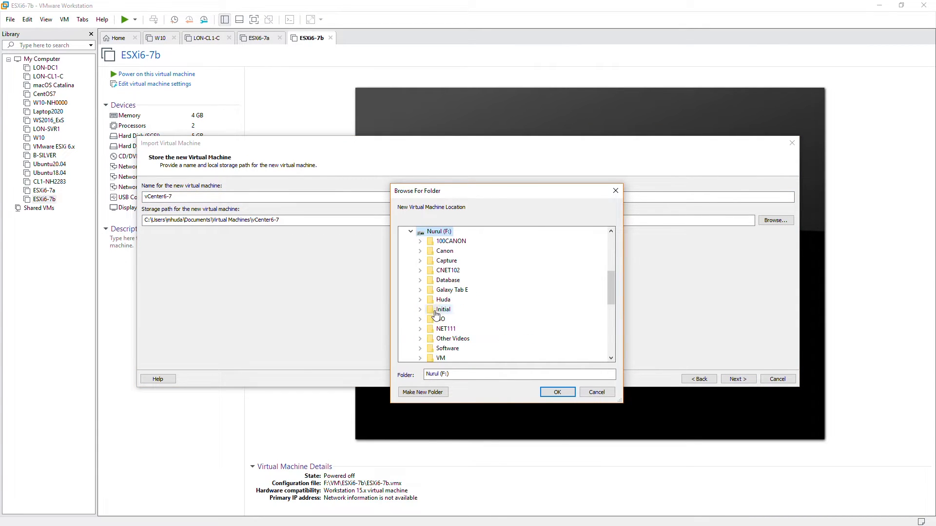
double_click(440, 358)
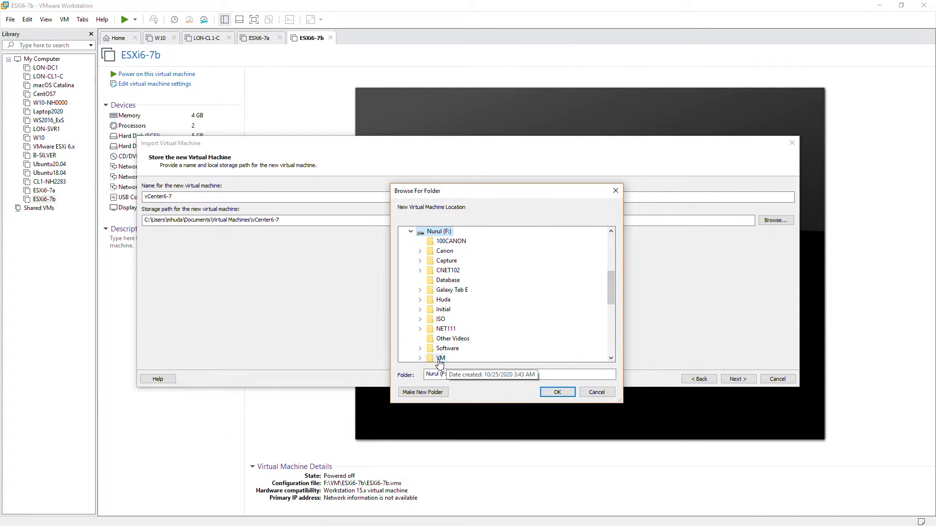
left_click(420, 394)
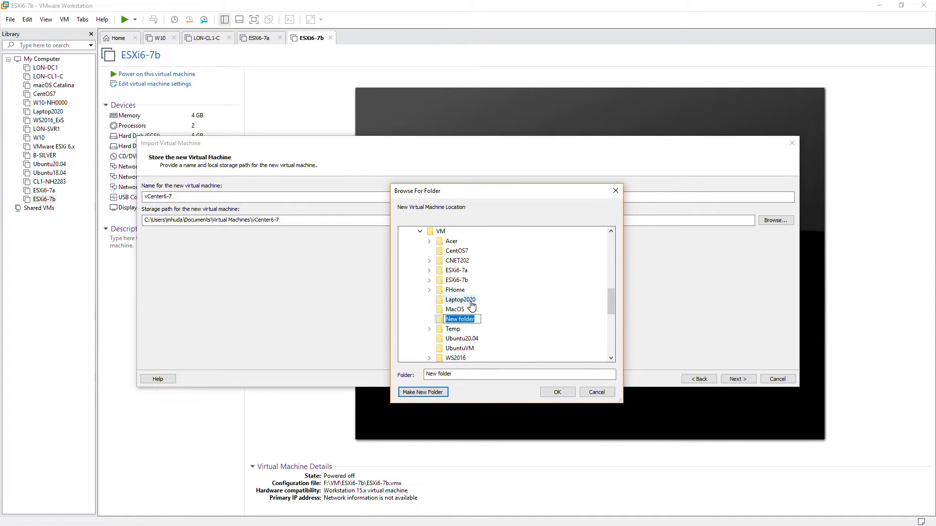
key("ctrl+v")
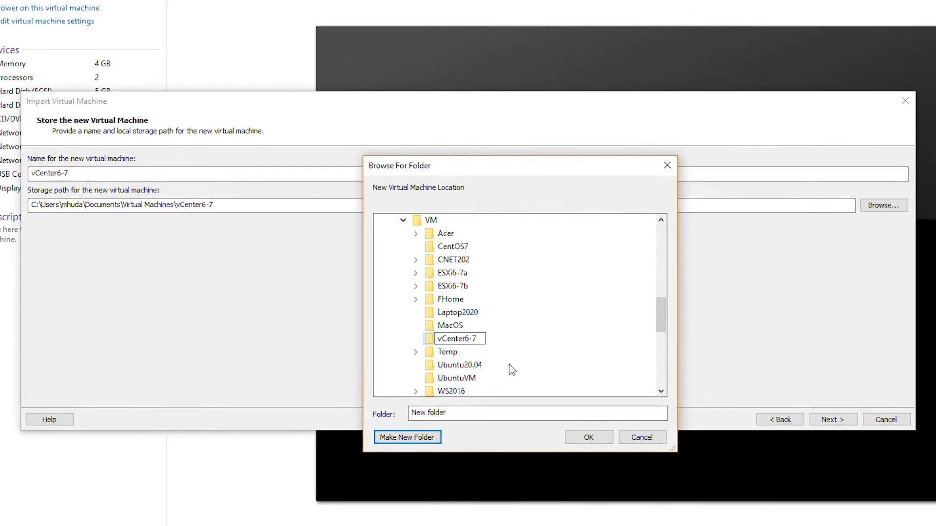
key("Return")
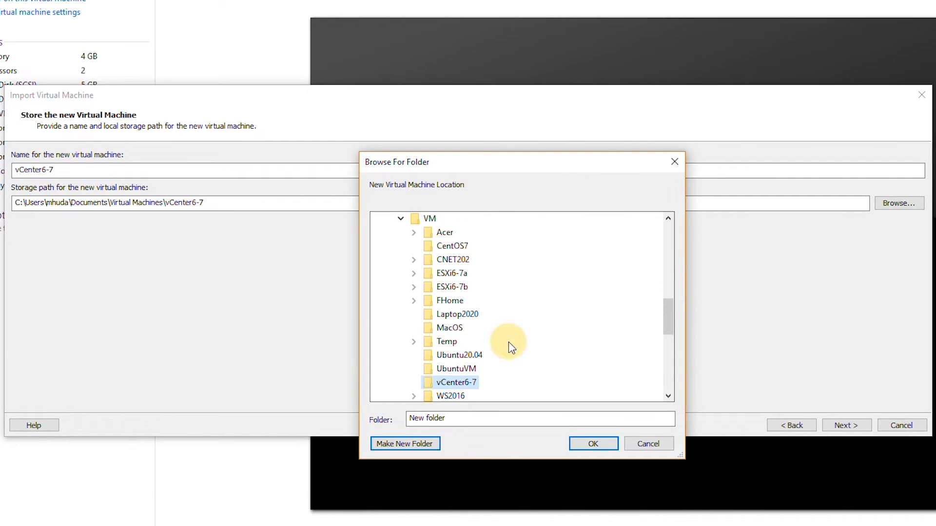
left_click(593, 443)
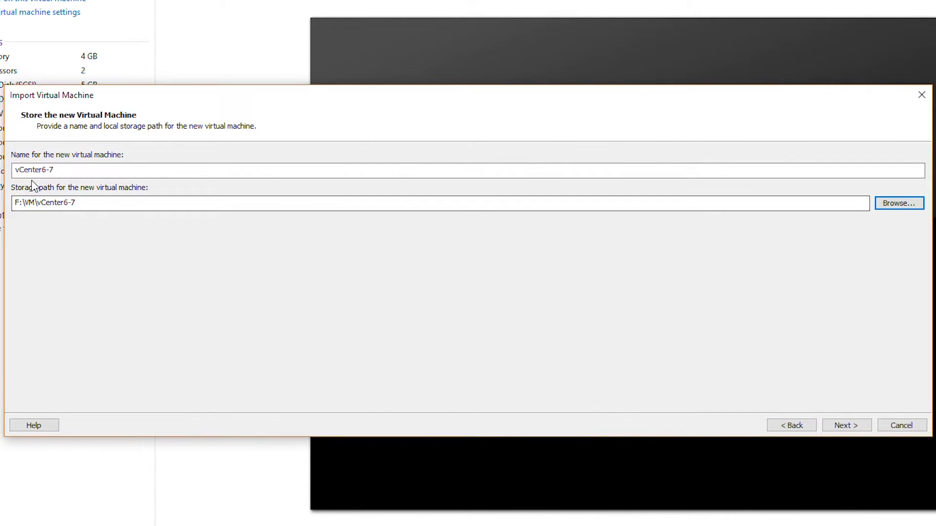
left_click_drag(80, 202, 15, 203)
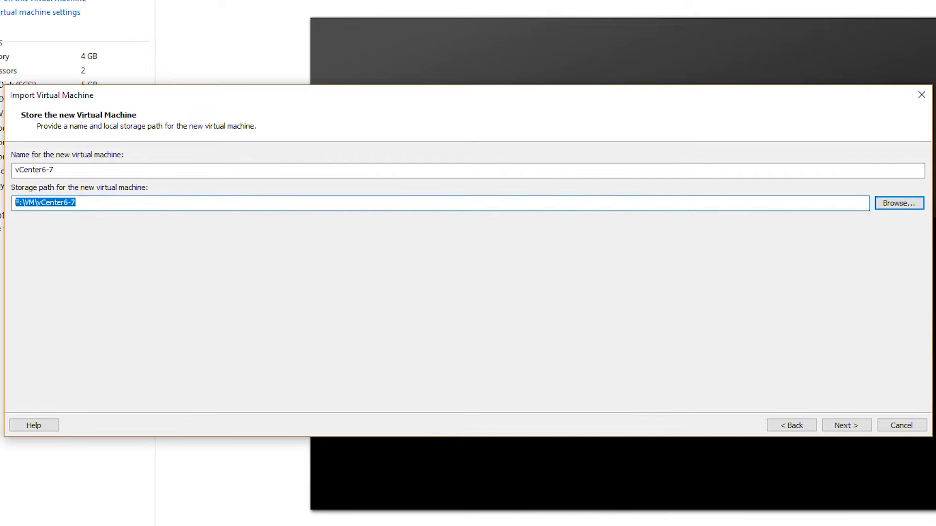
Accept the name and path and keep the Tiny vCenter Server with Embedded PSC deployment
left_click(843, 424)
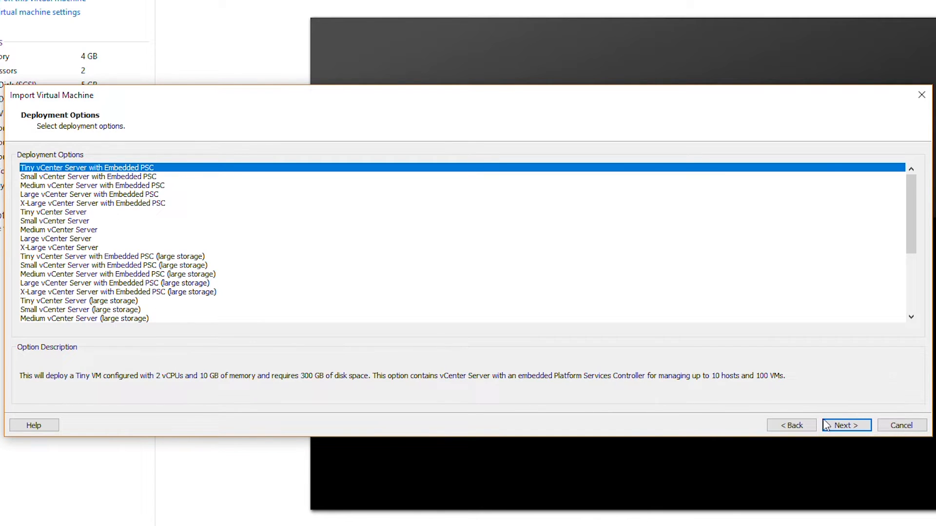
left_click(839, 425)
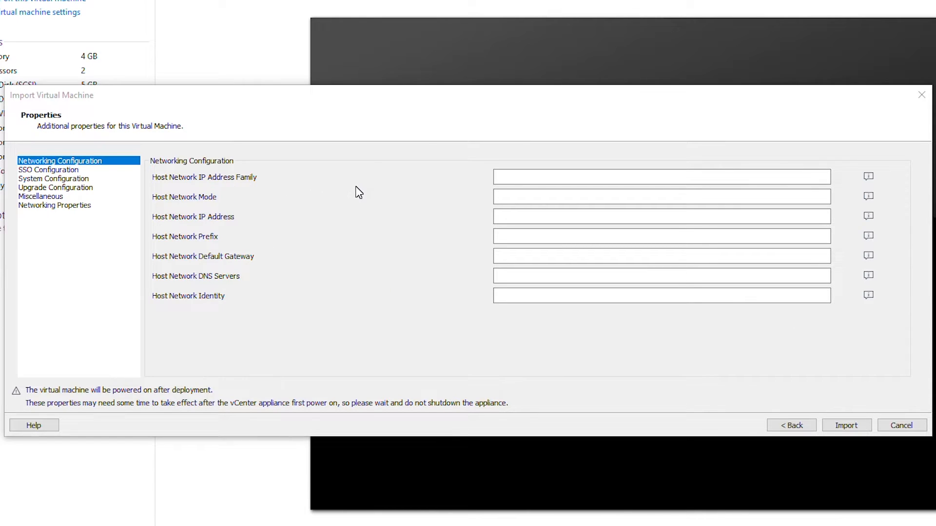
Set IPv4, static mode, host IP 192.168.101.103 and network prefix 24
left_click(522, 177)
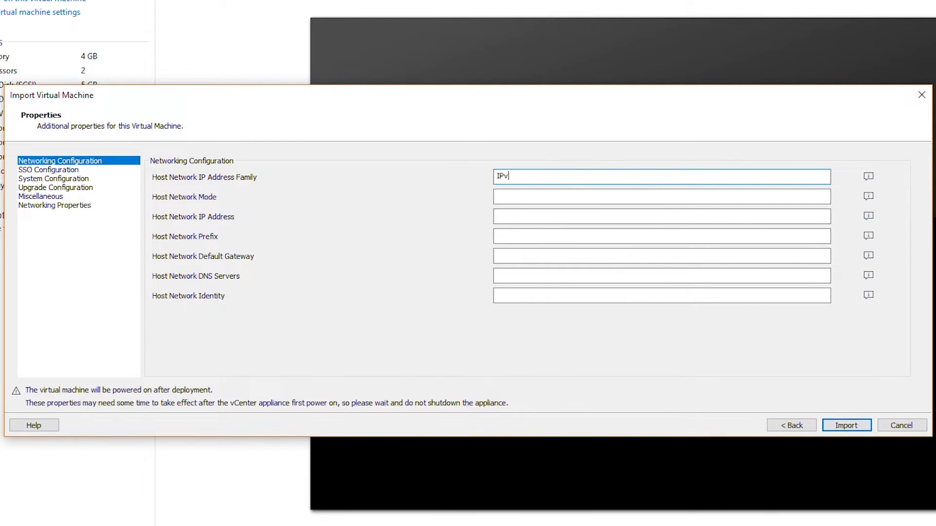
key("Tab")
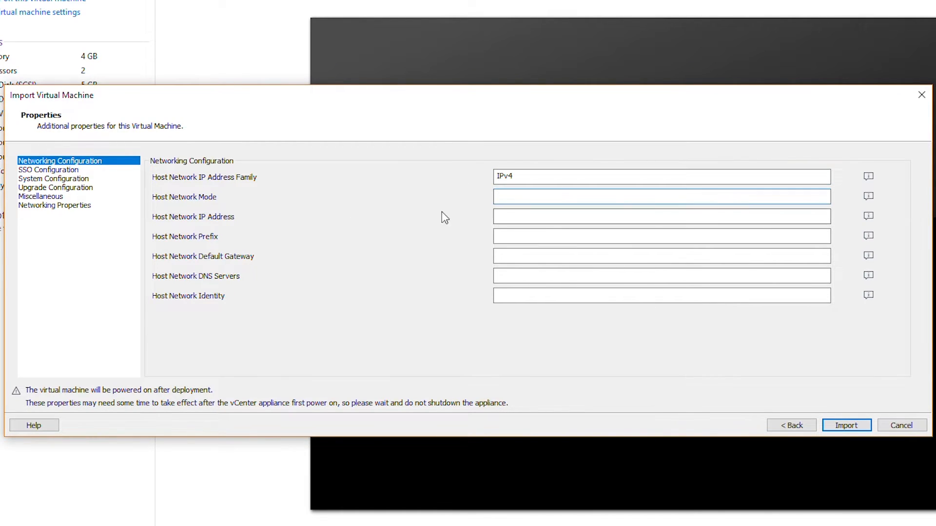
type("static")
left_click(518, 215)
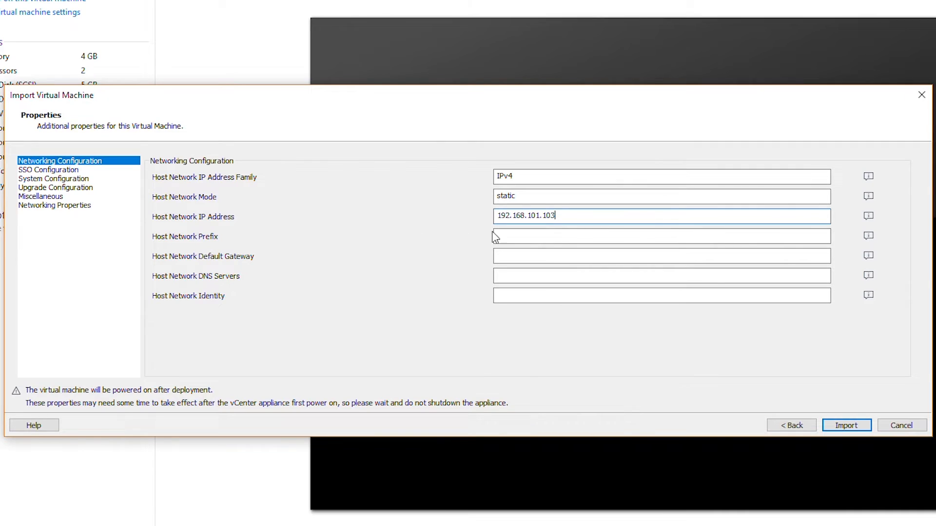
left_click(516, 236)
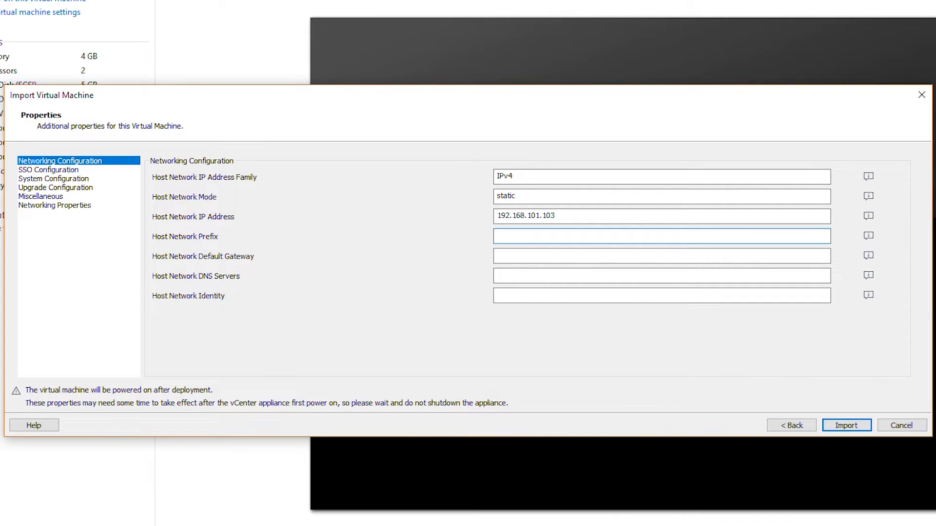
type("24")
Set gateway and DNS to 192.168.101.2 and network identity vcenter6-7.localdomain
left_click(526, 256)
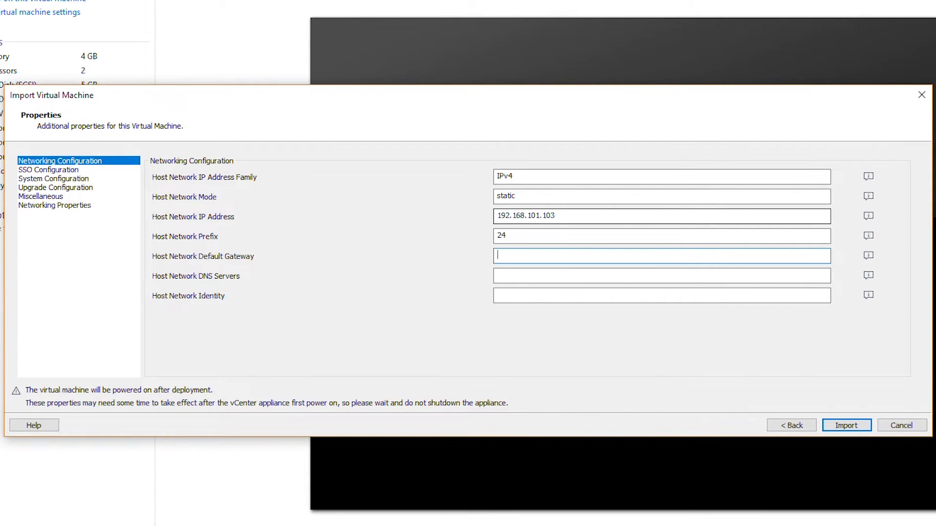
left_click_drag(542, 215, 449, 210)
key("ctrl+c")
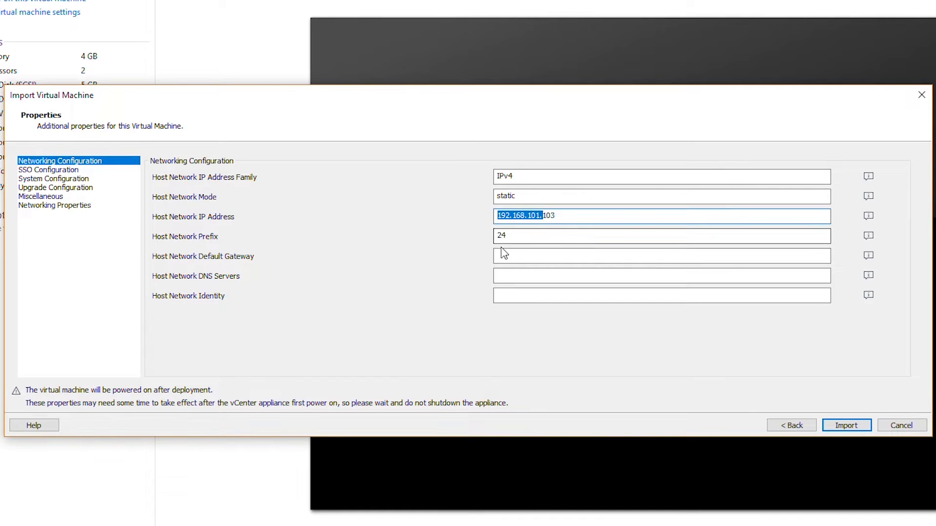
left_click(503, 252)
key("ctrl+v")
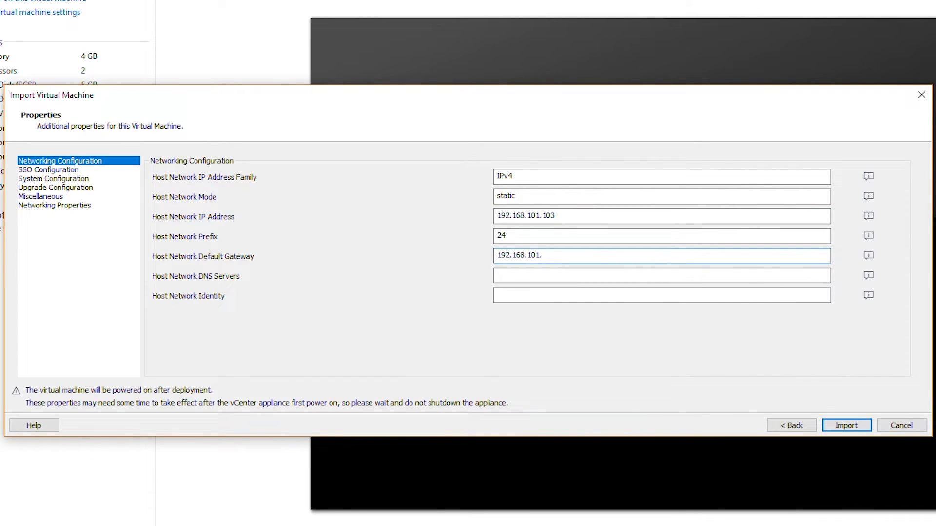
type("2")
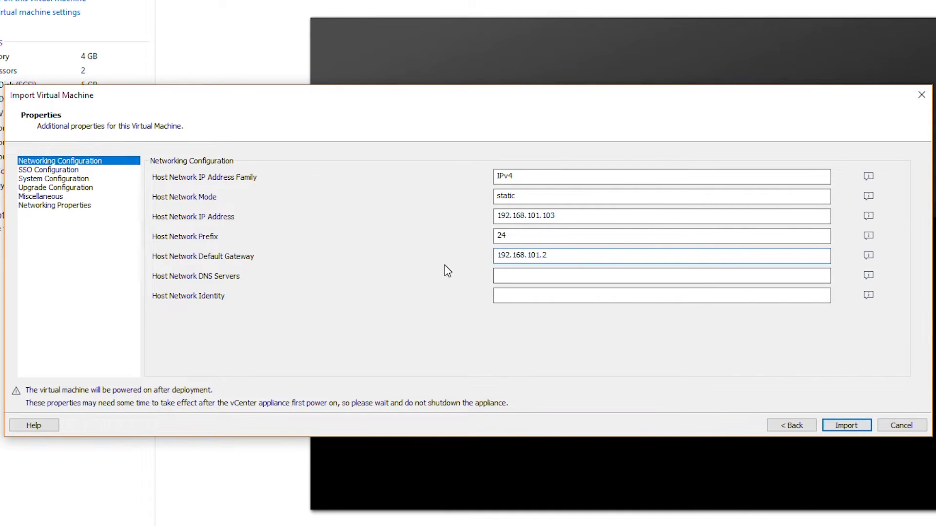
left_click(547, 278)
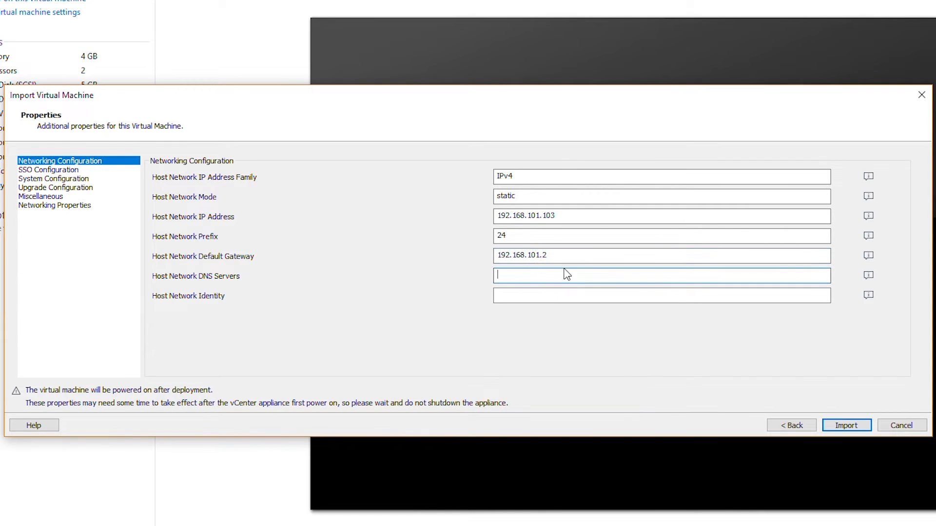
left_click(576, 257)
key("ctrl+a")
key("ctrl+c")
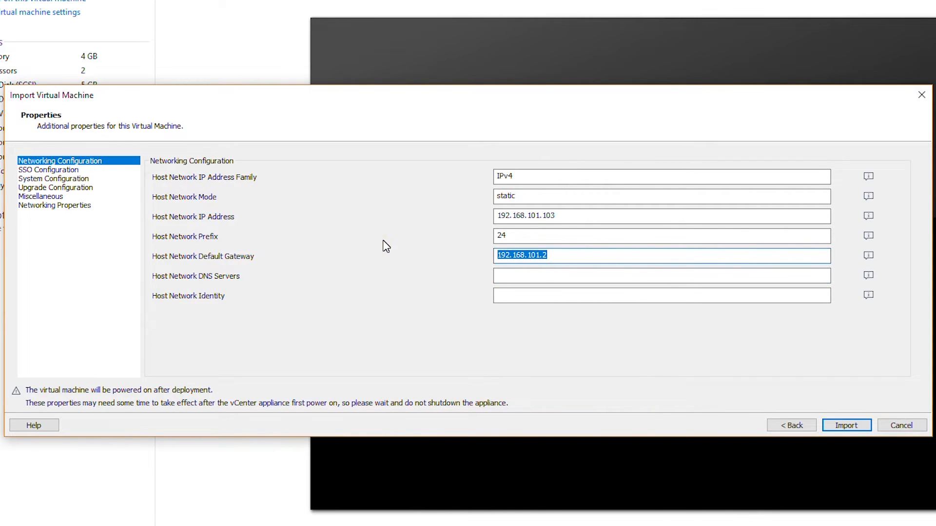
left_click(510, 274)
key("ctrl+v")
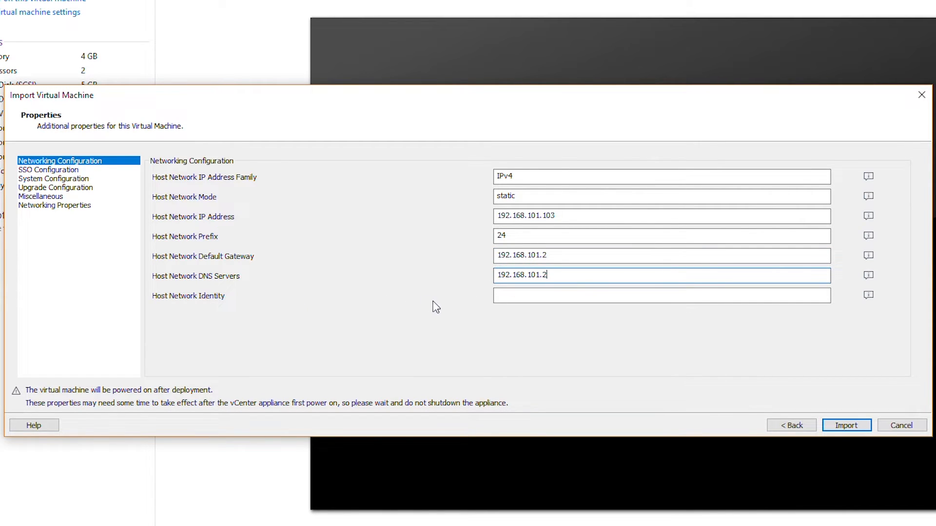
left_click(498, 296)
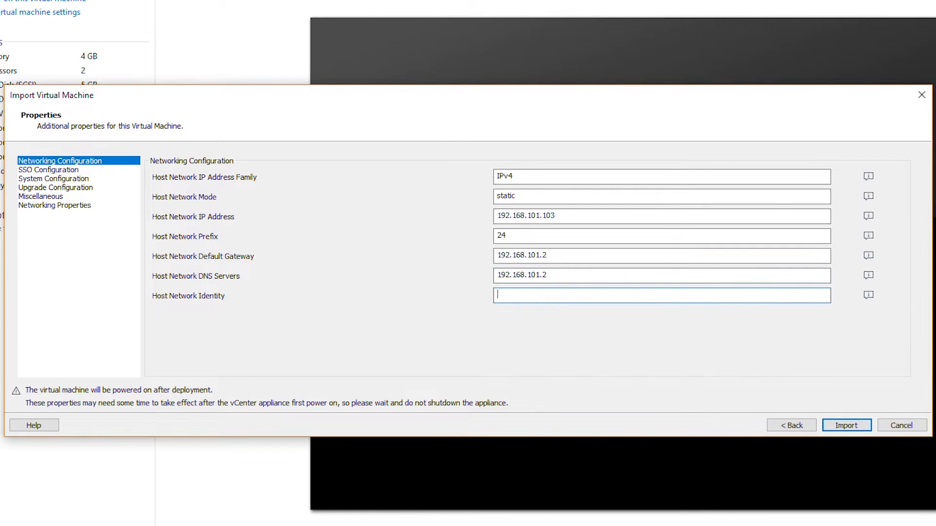
type("vcenter6-7.localdomain")
Import the vCenter6-7 appliance, let it boot, and begin entering the root login at its console
left_click(844, 426)
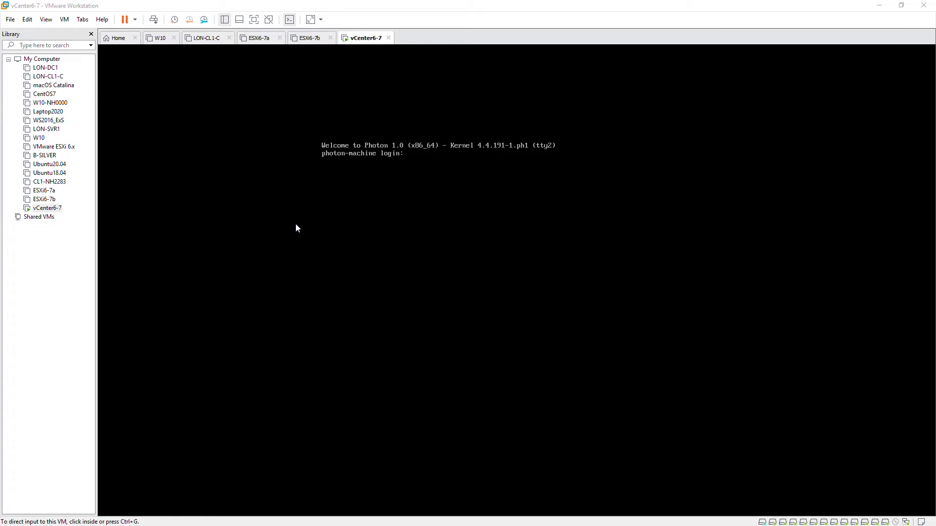
left_click(360, 183)
type("r")
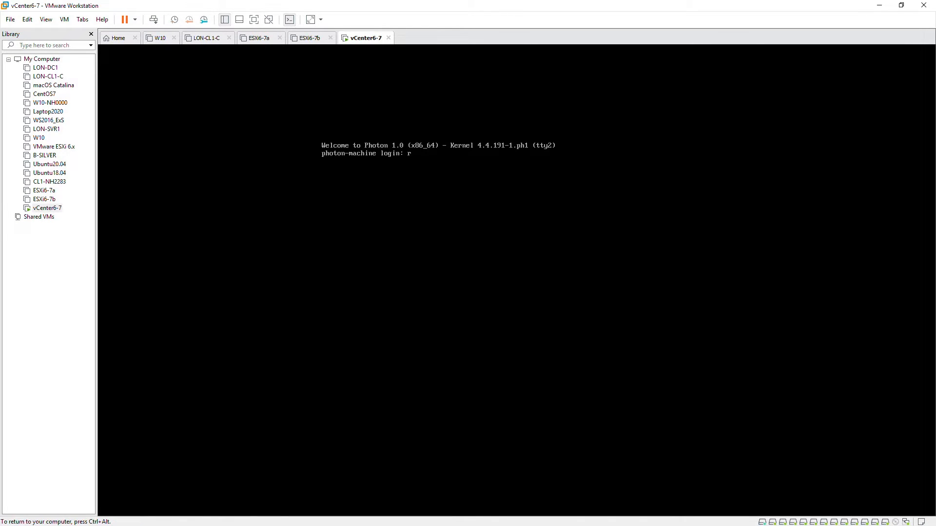
type("oo")
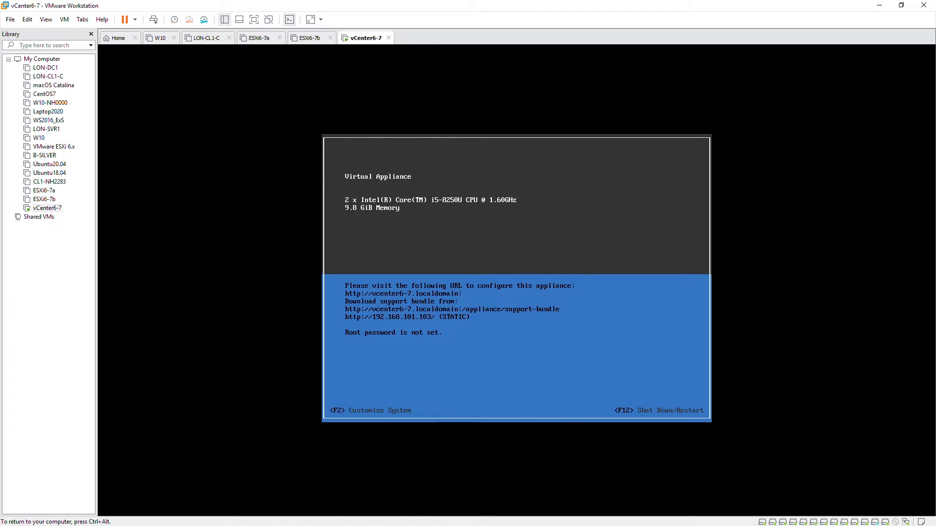
From the F2 System Customization screen, enter and confirm a new root password
key("ctrl+alt")
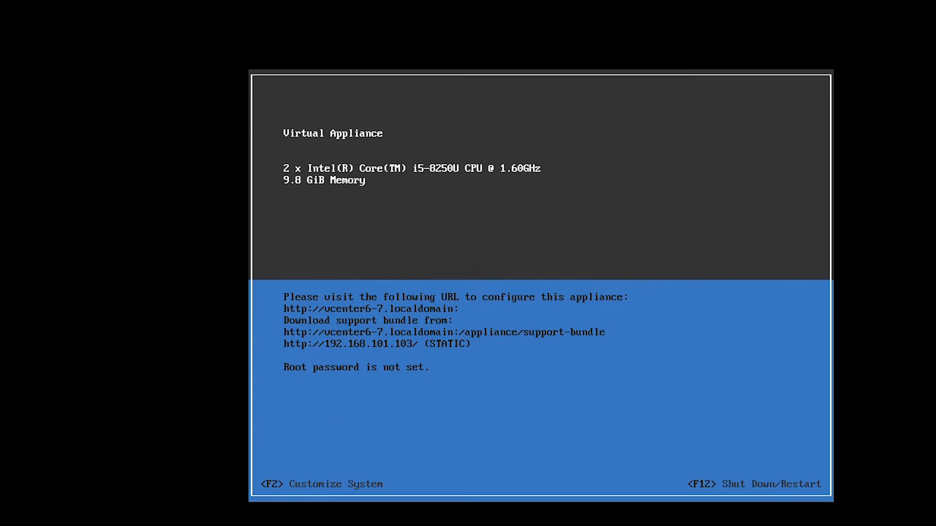
key("F2")
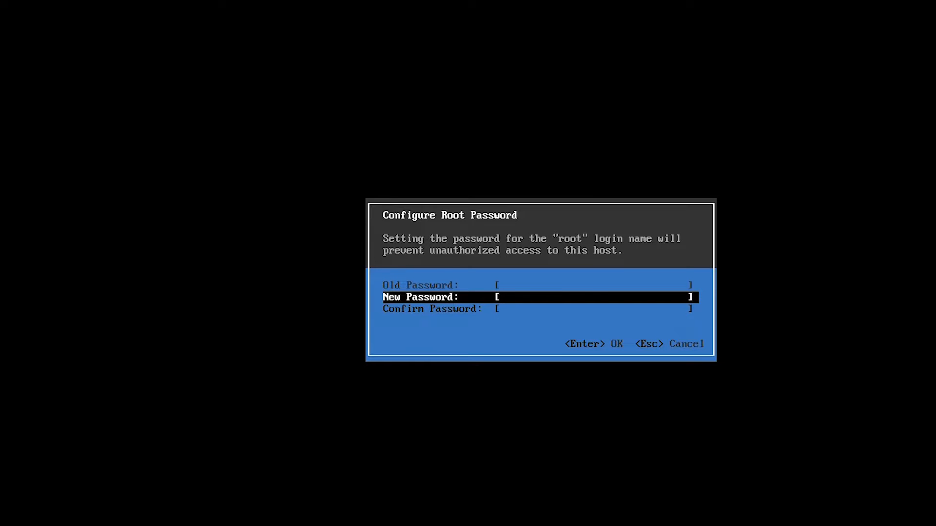
type("********")
key("Tab")
type("**")
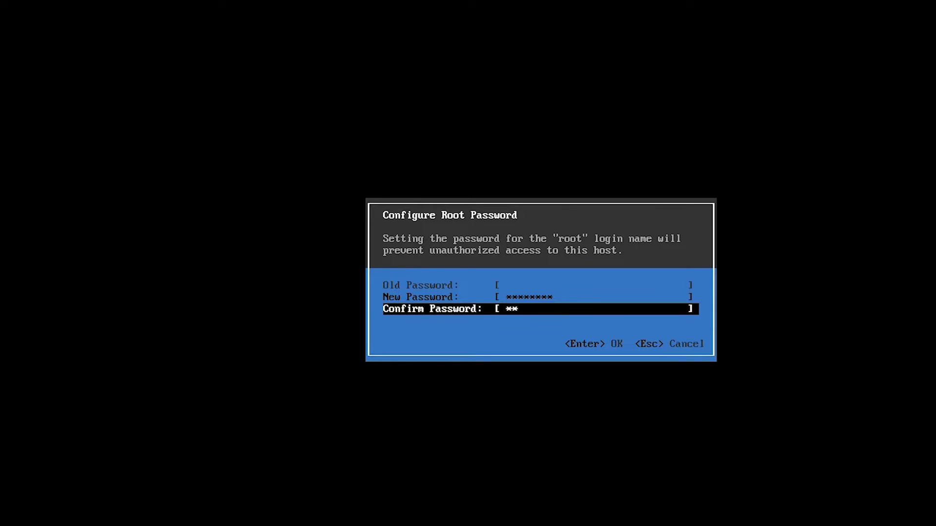
type("******")
key("Return")
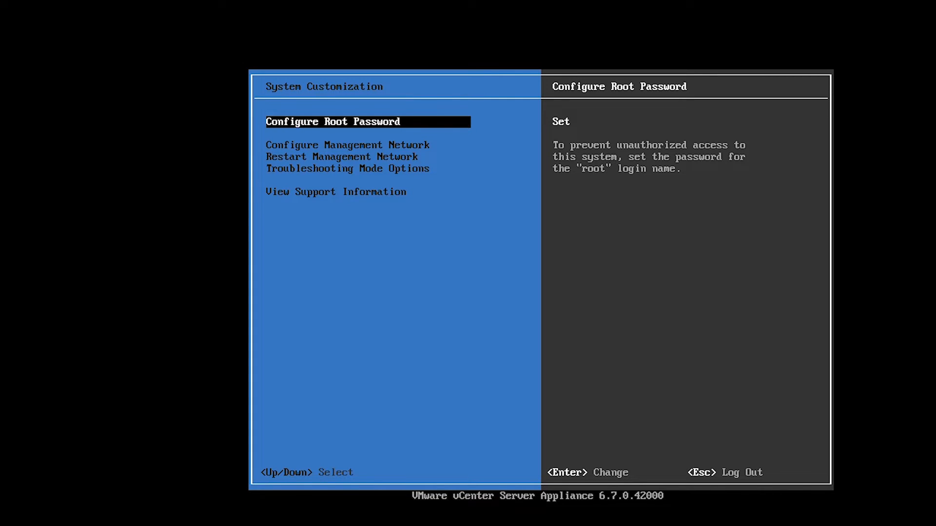
View the Configure Management Network entry, then return to Configure Root Password
key("Down")
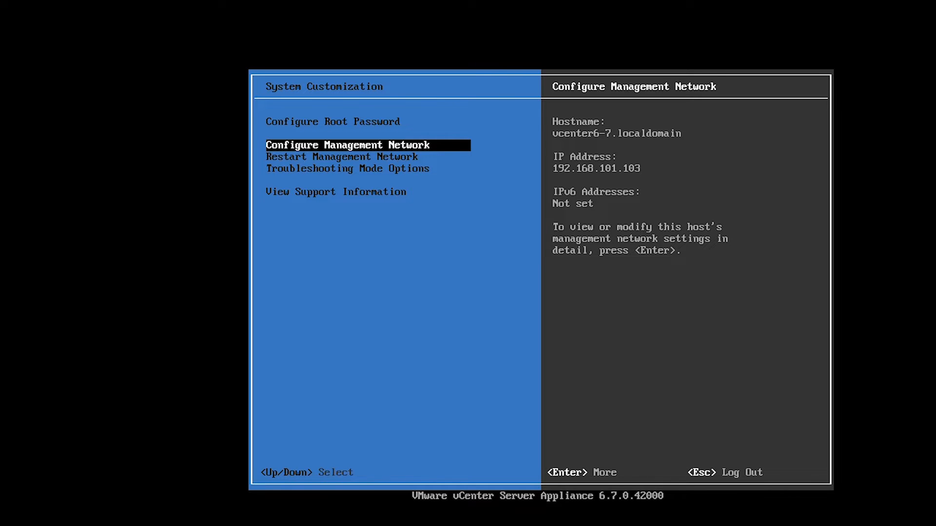
key("Up")
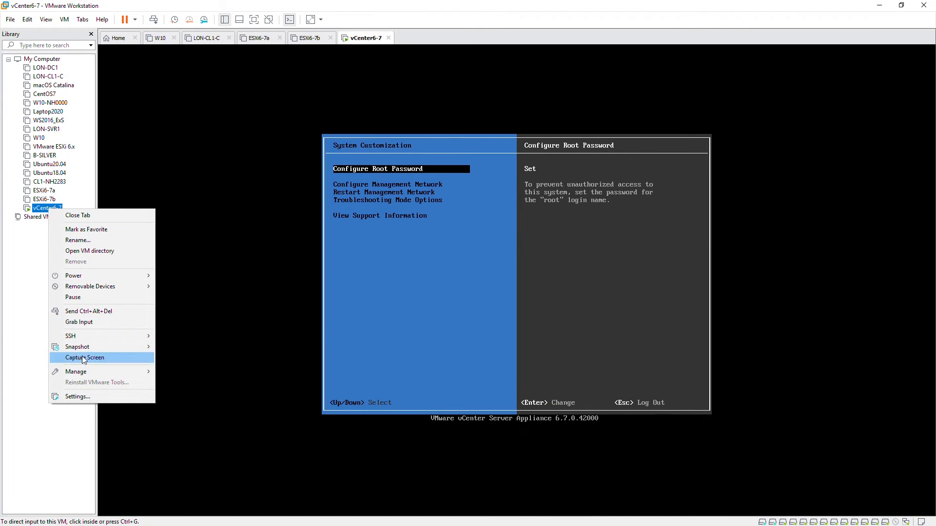
Change vCenter6-7's Network Adapter connection from Bridged to NAT in the VM settings
left_click(94, 396)
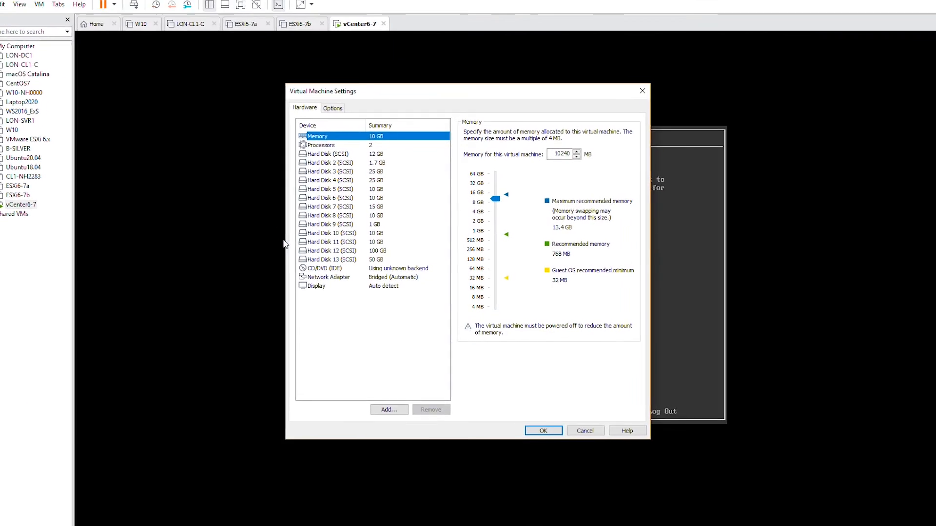
left_click(315, 278)
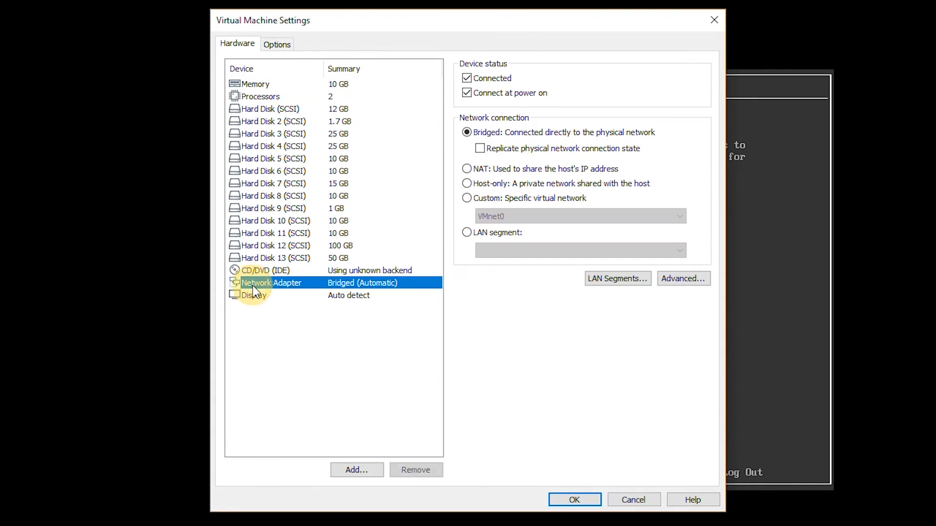
left_click(490, 169)
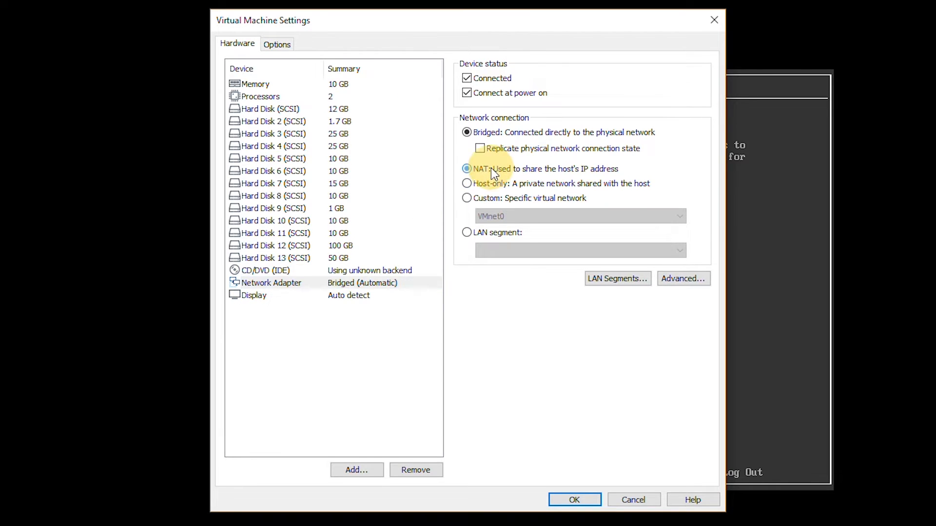
left_click(575, 499)
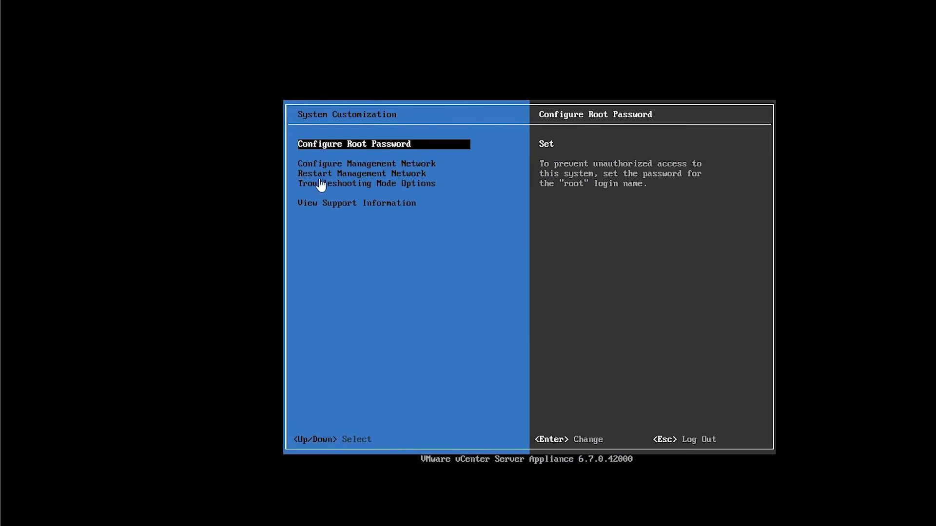
key("Down")
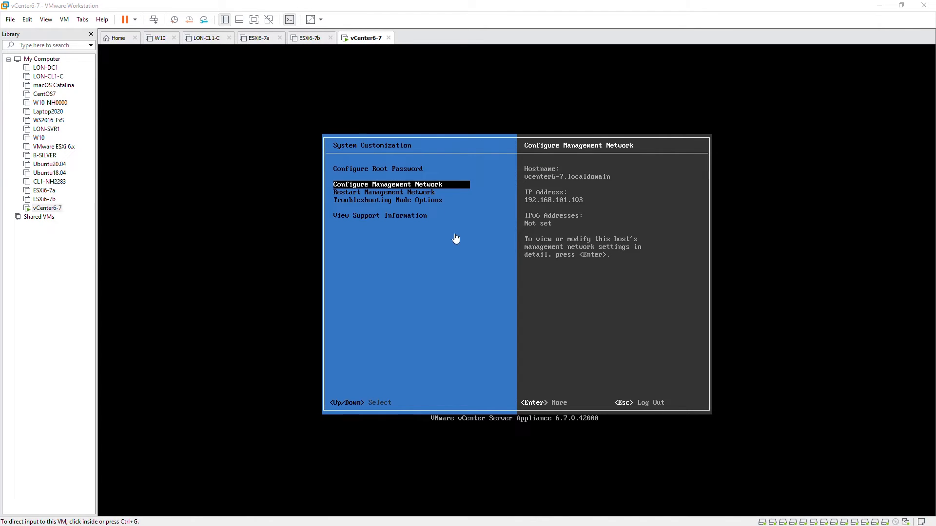
Maximize Chrome over the console and browse to 192.168.101.103:5480
left_click_drag(935, 205, 370, 114)
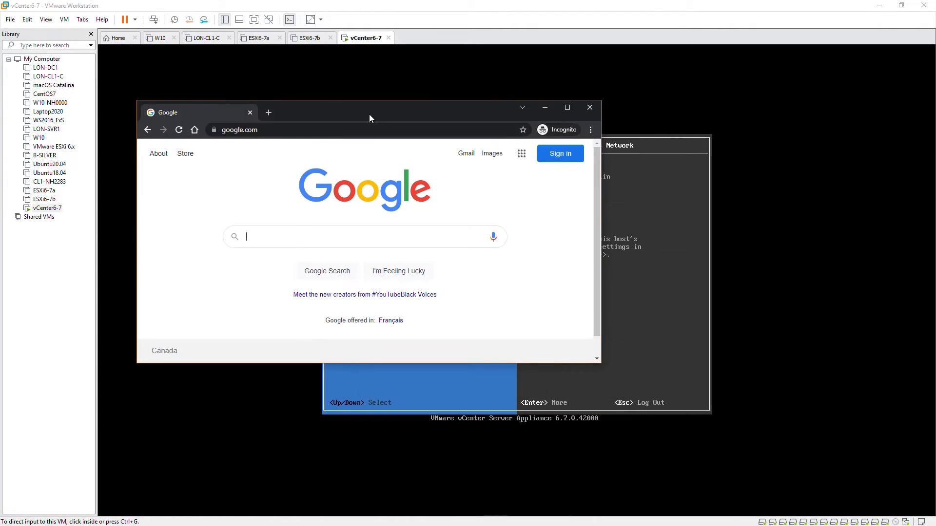
left_click(567, 107)
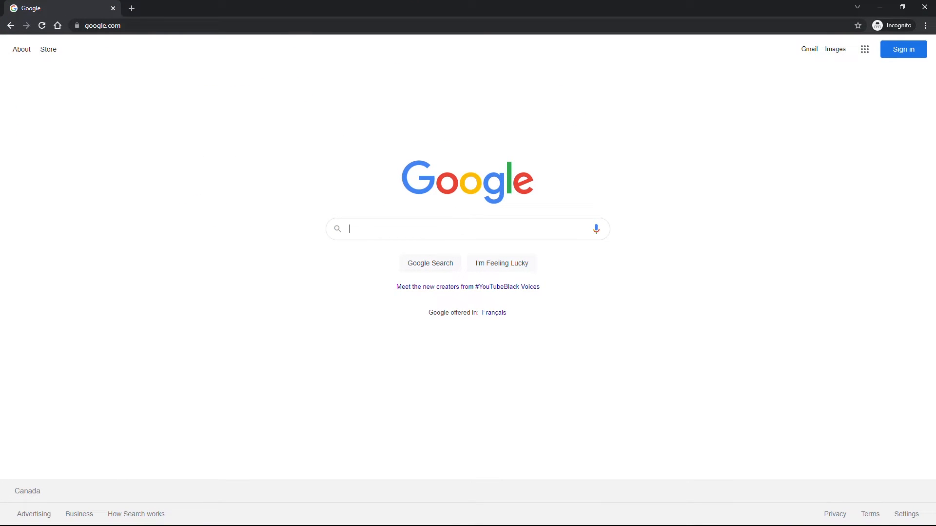
left_click(327, 26)
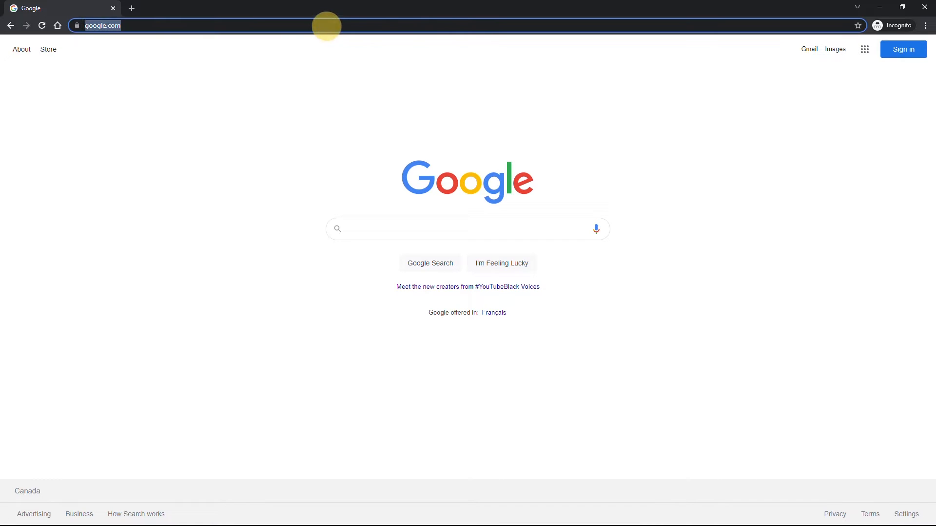
type("192")
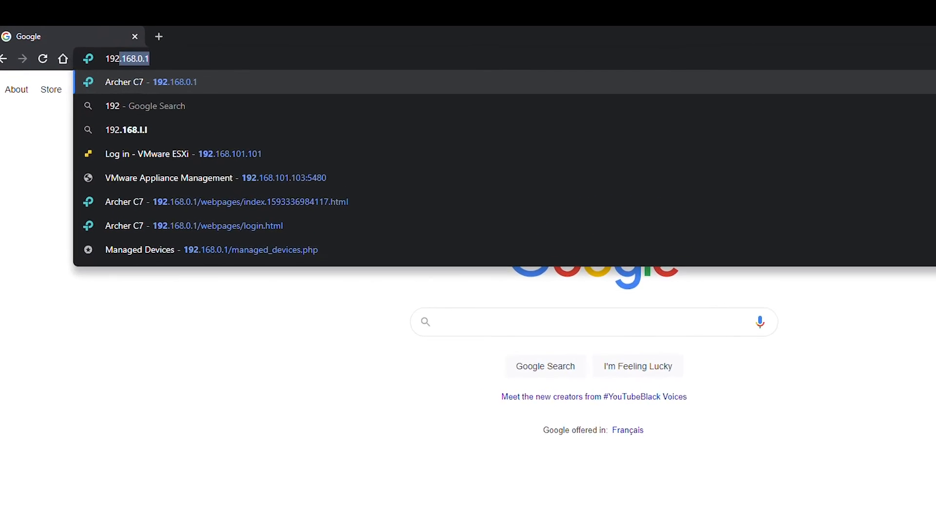
type(".168.")
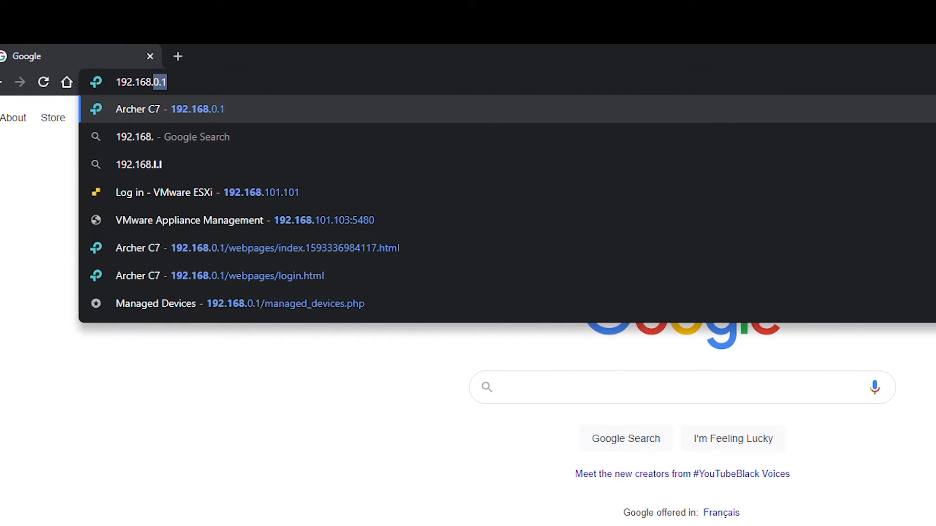
type("101.")
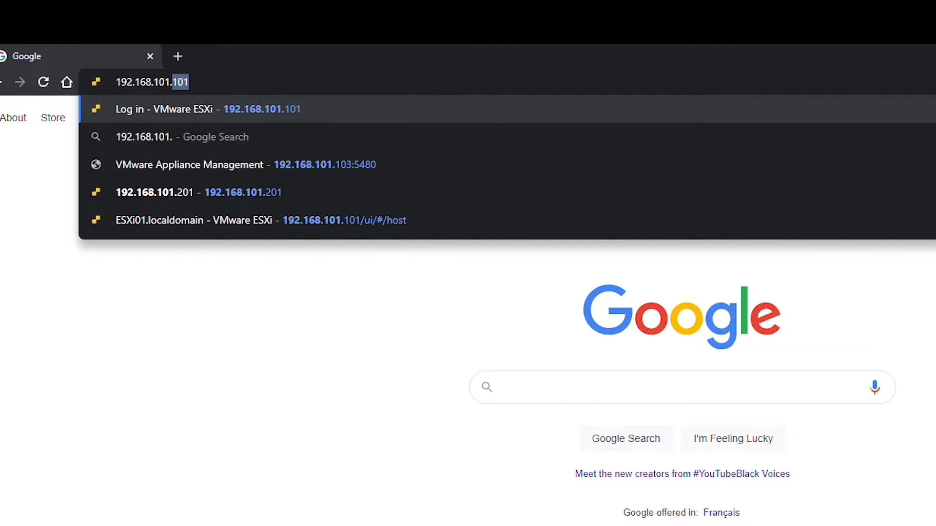
type("103")
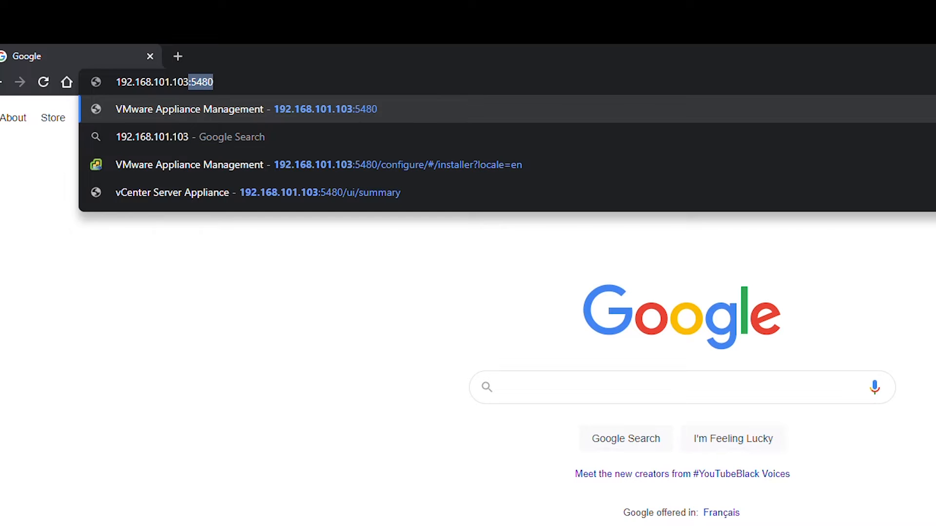
type(":")
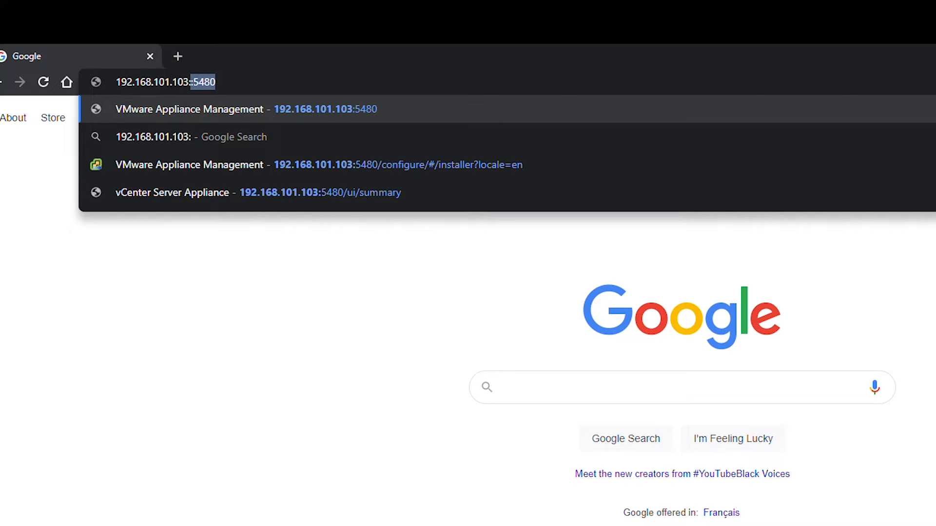
type("5480")
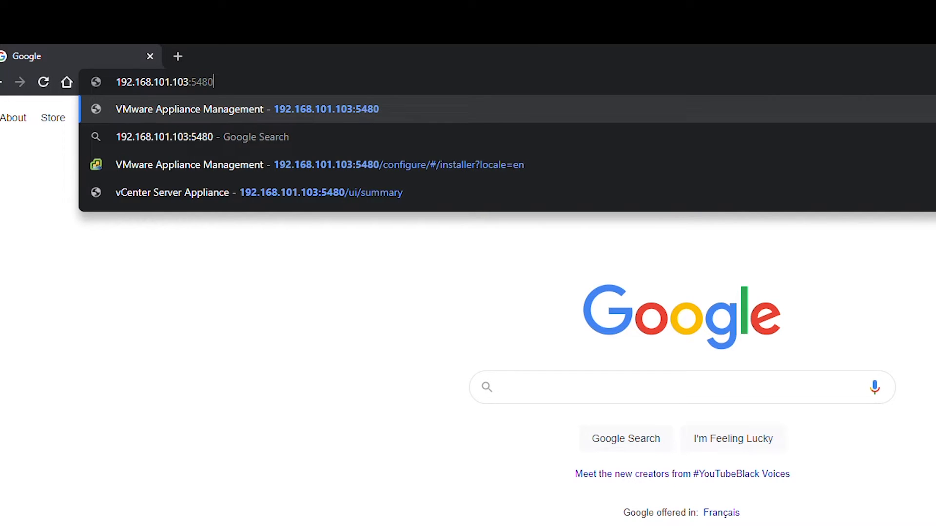
key("Return")
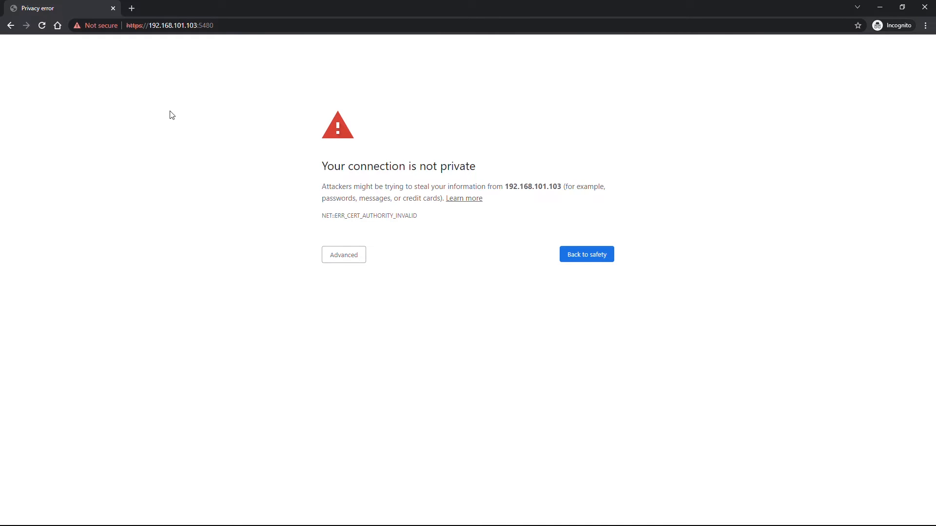
Choose Advanced, then proceed to 192.168.101.103 despite the unsafe certificate
left_click(337, 262)
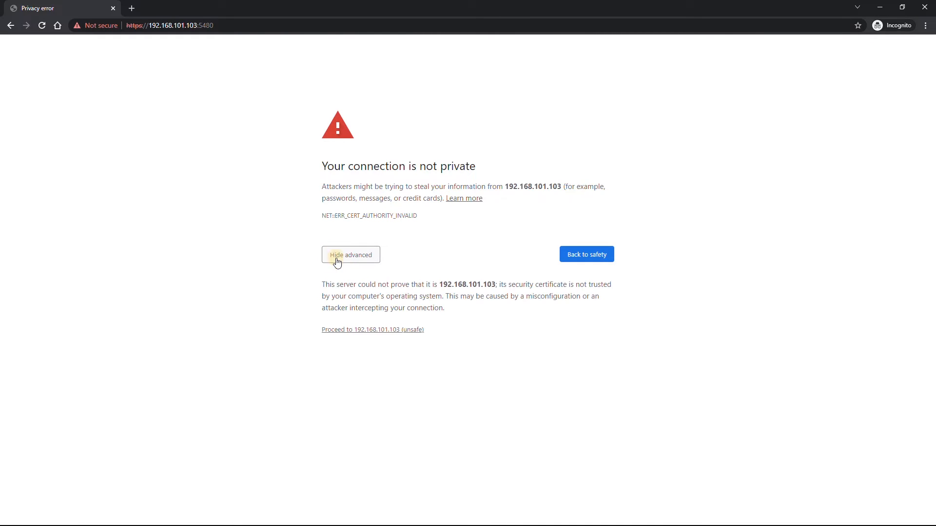
left_click(375, 332)
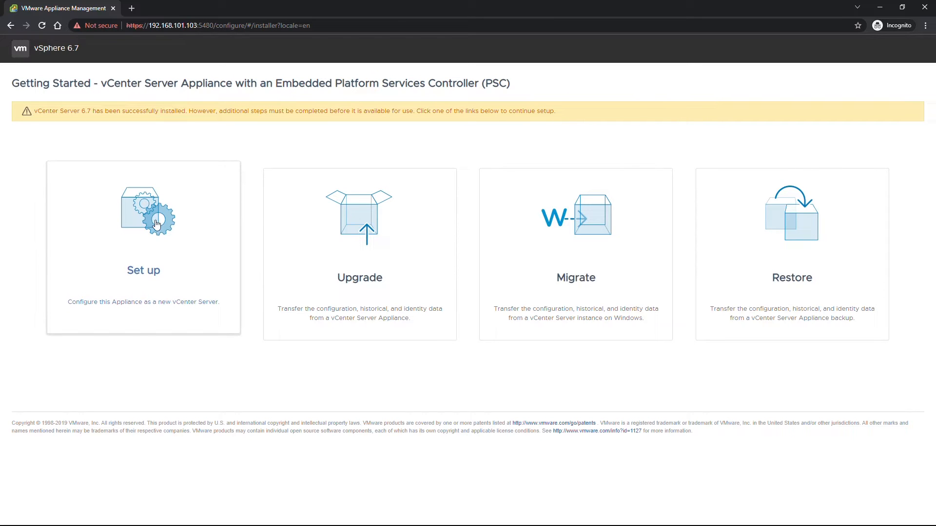
Pick the Set up option and log in as root with the root password
left_click(157, 226)
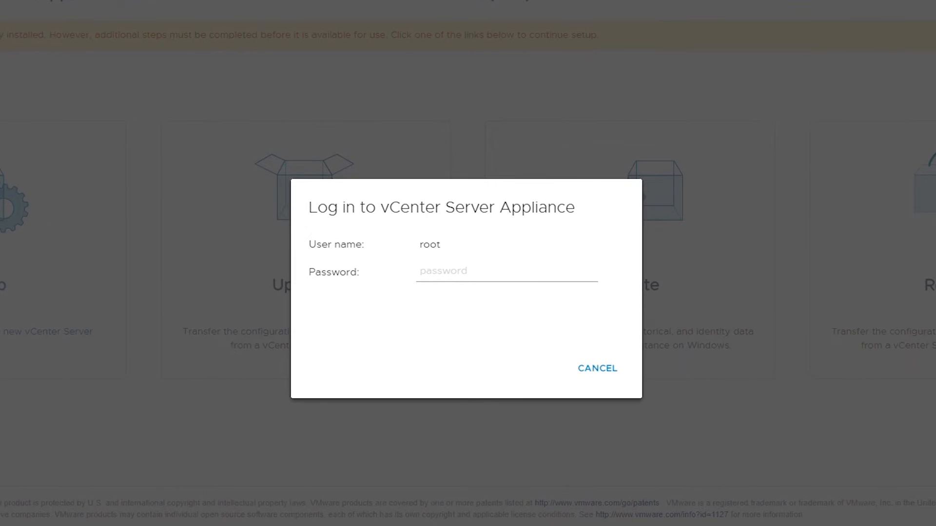
left_click(453, 274)
type("VM")
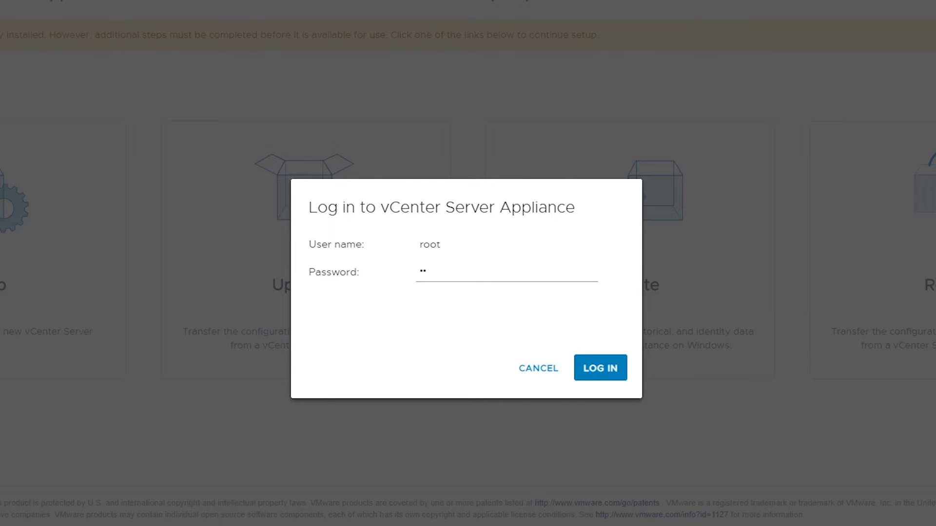
type("ware1!")
key("Return")
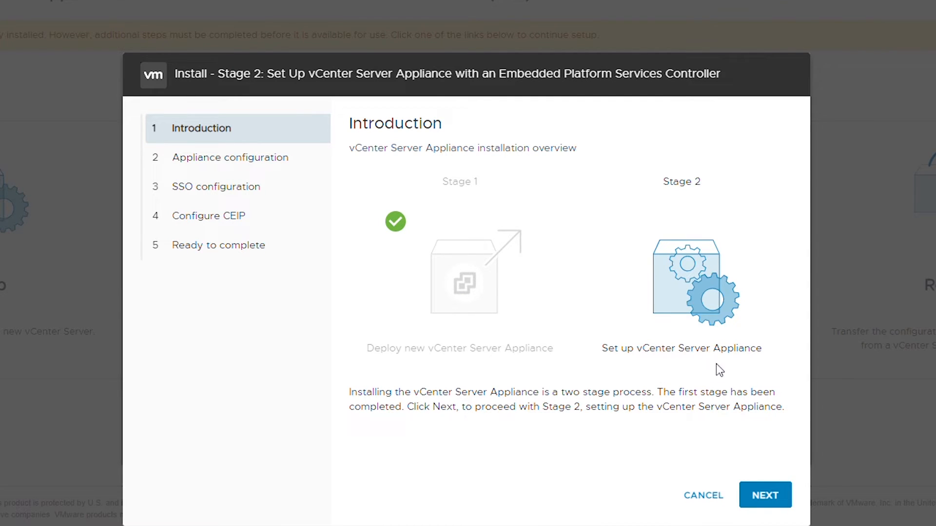
Advance to appliance configuration and examine the vcenter6-7 and localdomain parts of the system name
left_click(765, 495)
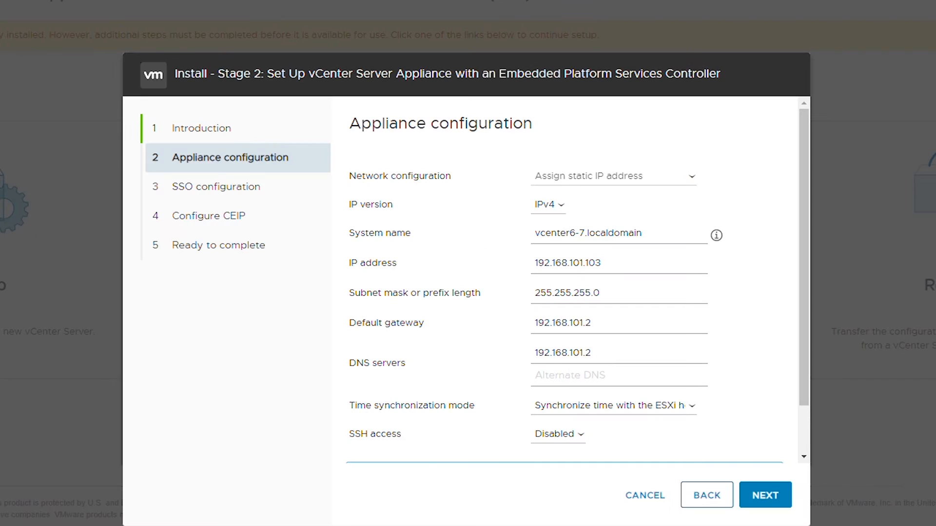
double_click(592, 233)
left_click(594, 233)
left_click_drag(643, 233, 588, 233)
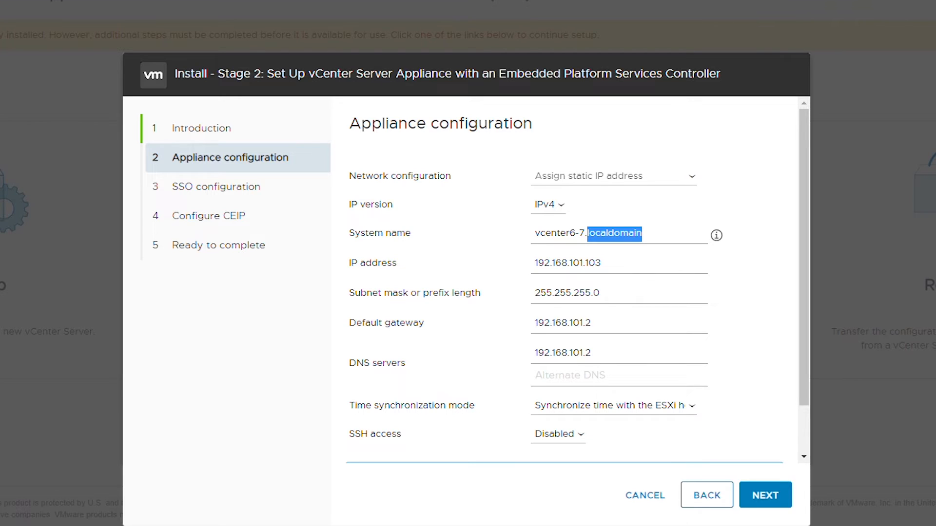
left_click_drag(535, 233, 583, 233)
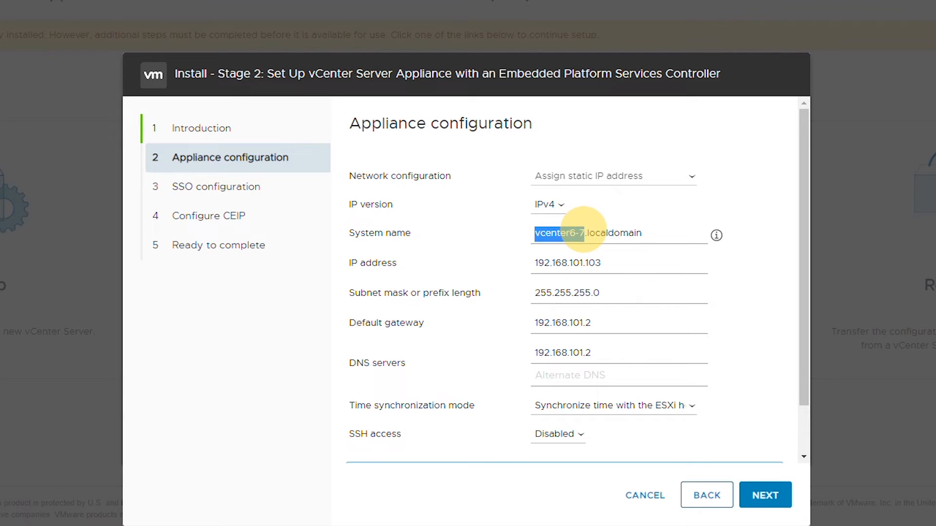
left_click(595, 233)
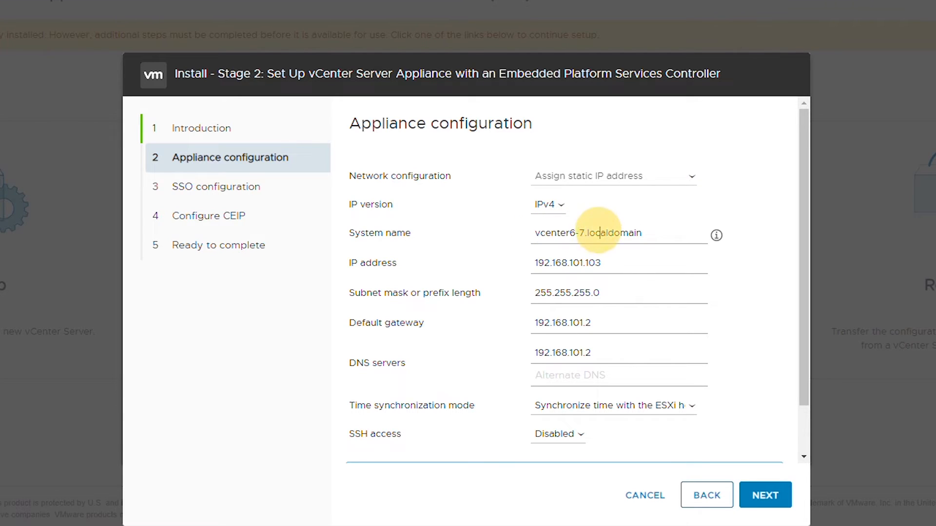
left_click(634, 233)
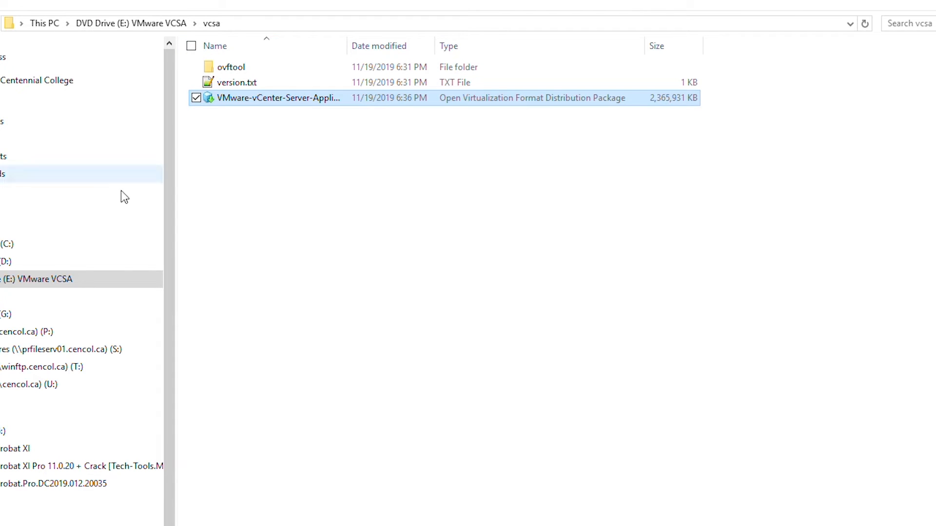
Browse in File Explorer to C:\Windows\System32\drivers\etc
left_click(7, 243)
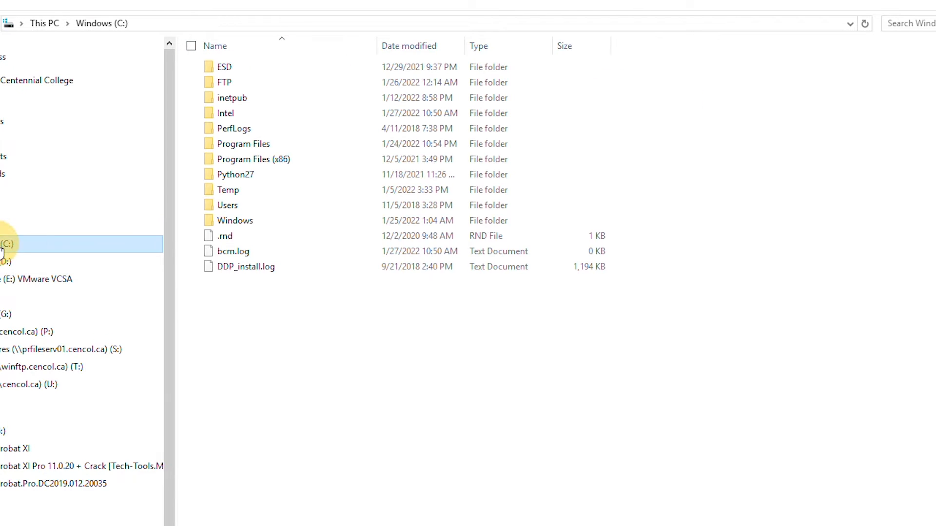
double_click(245, 223)
left_click(317, 202)
type("sys")
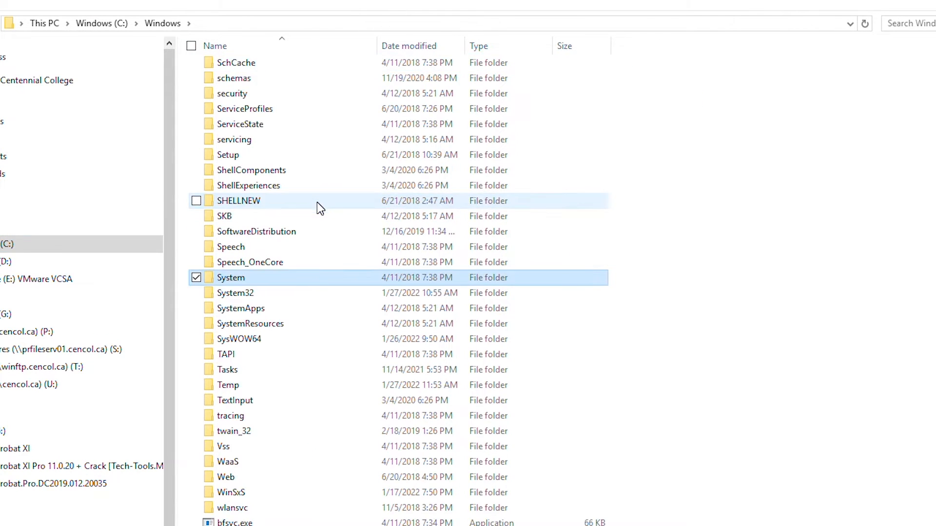
key("Down")
key("Return")
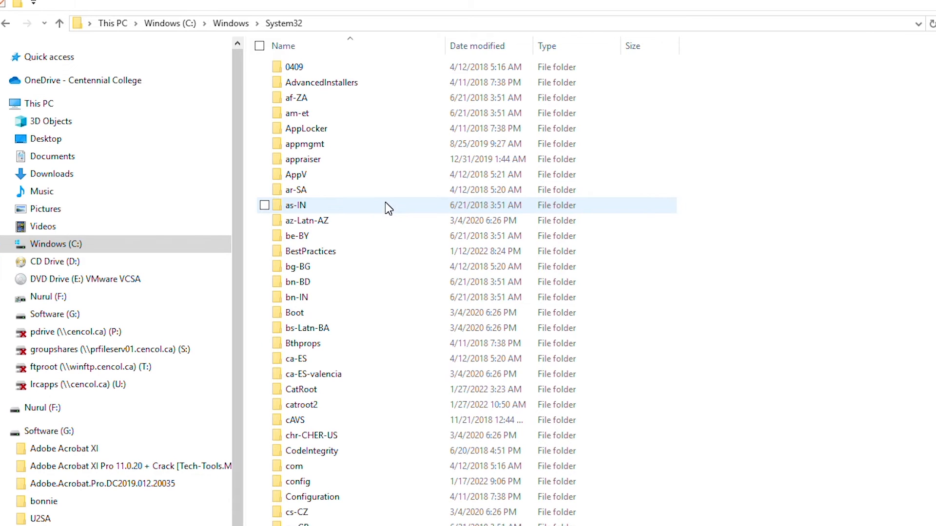
type("dr")
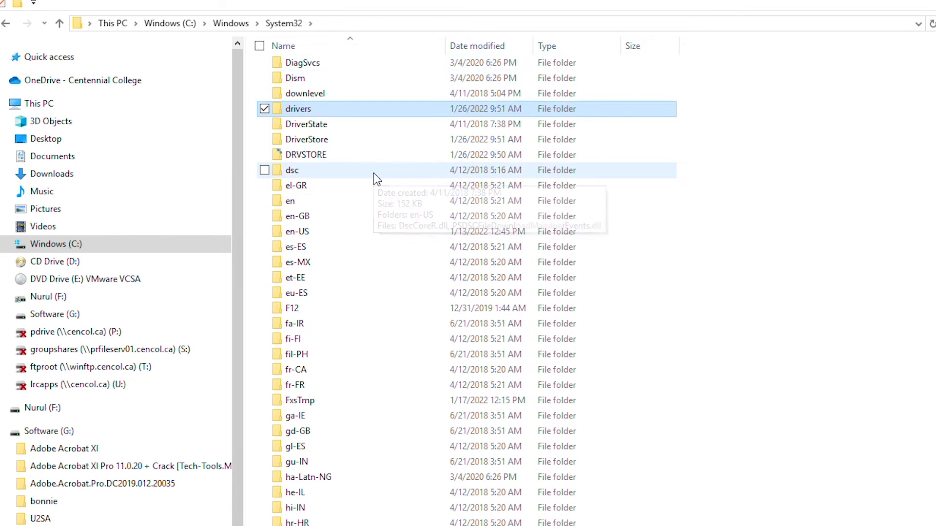
key("Return")
mouse_move(373, 173)
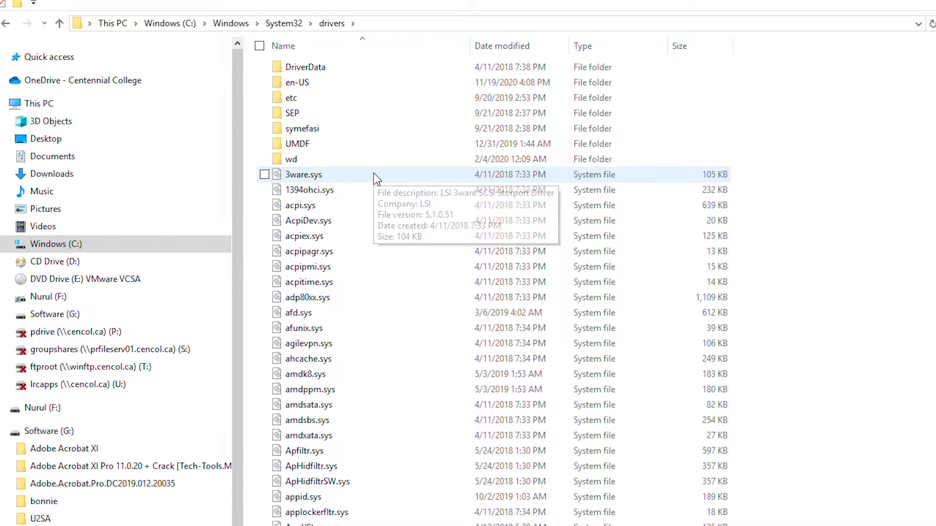
type("et")
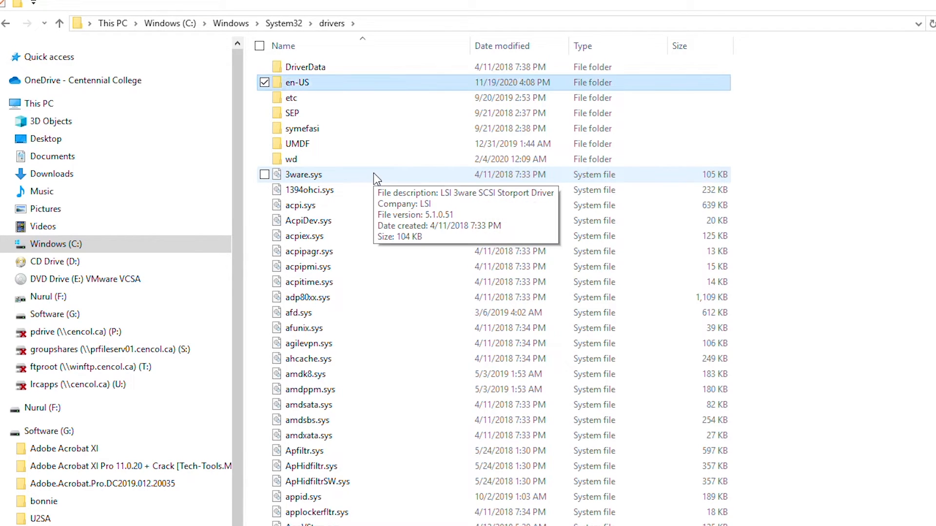
key("Return")
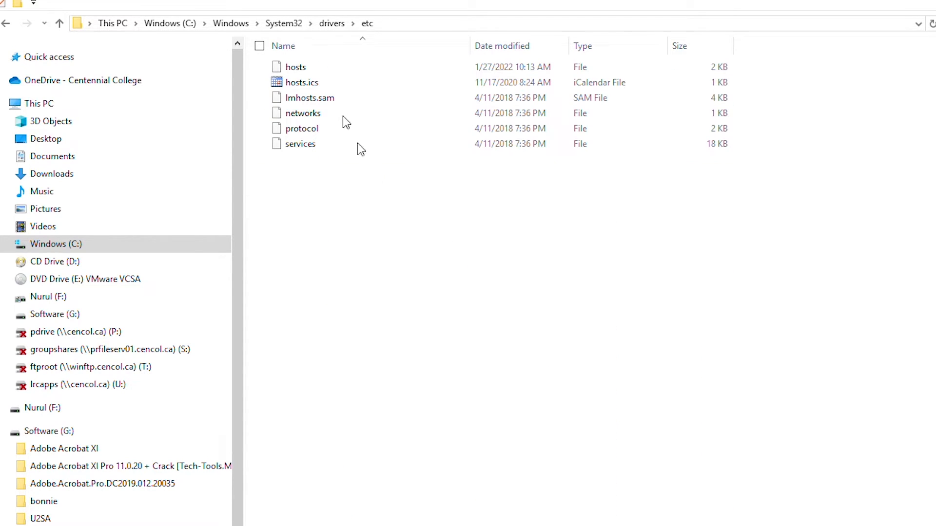
Open the hosts file with Edit with Notepad++
left_click(296, 68)
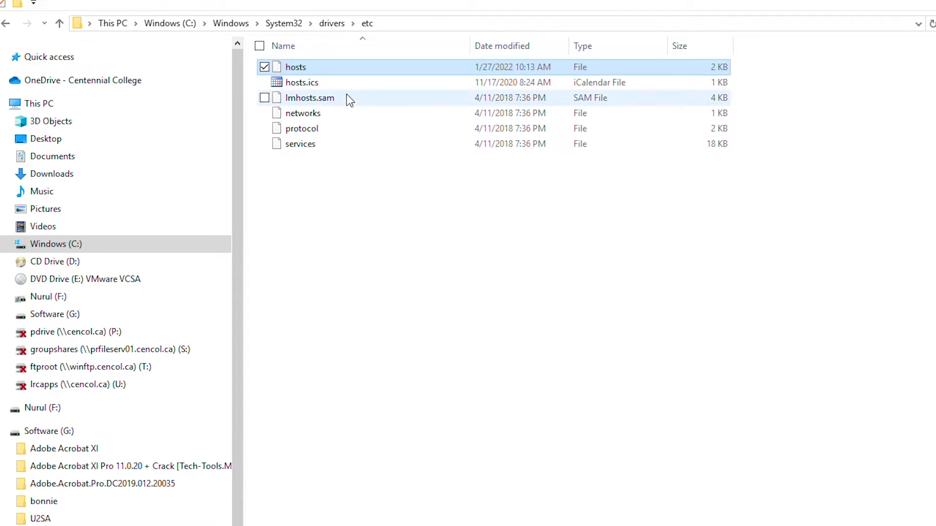
right_click(346, 66)
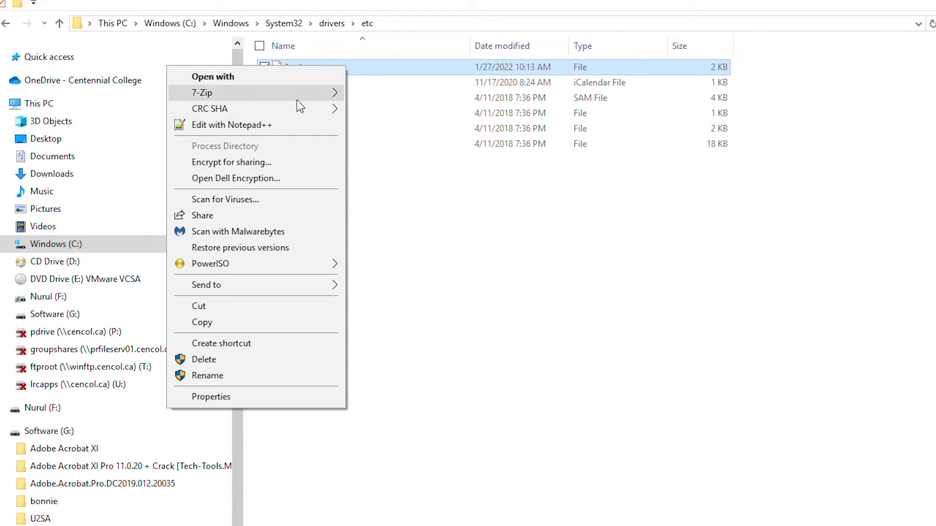
left_click(236, 127)
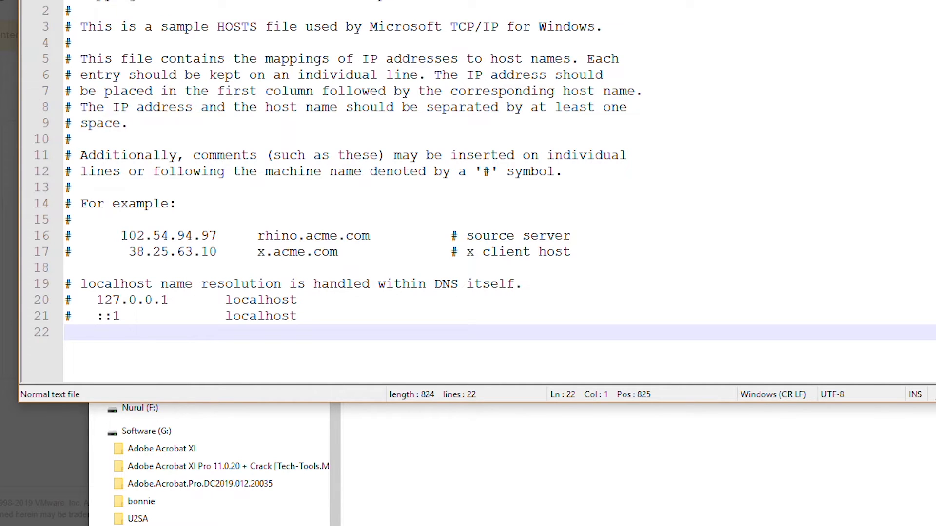
Add the line '192.168.101.103 vcenter6-7.localdomain' at the end of hosts
type("192.168.101.103")
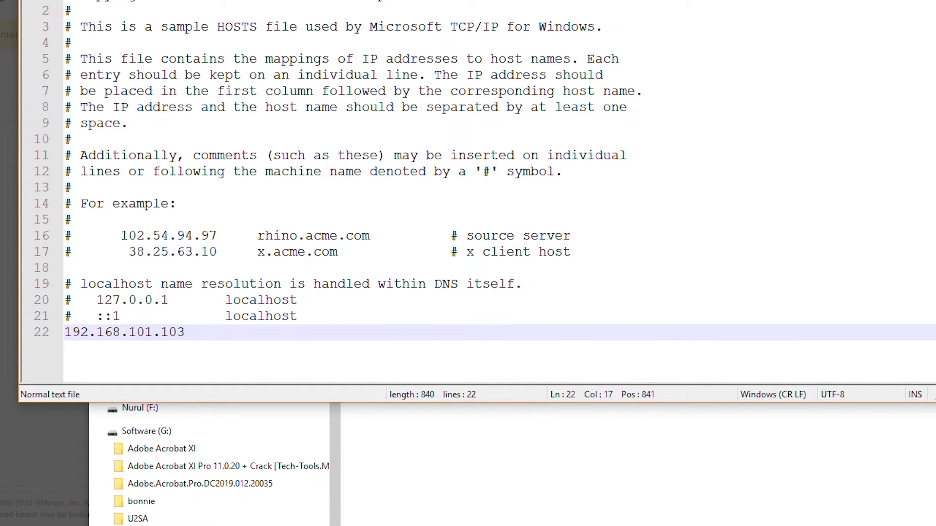
type(" vcenter6-7.localto")
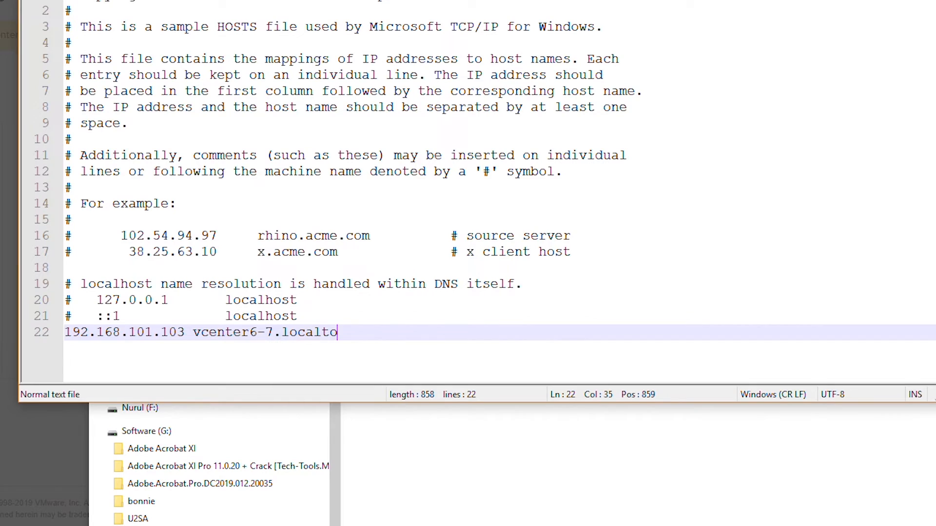
key("BackSpace")
key("BackSpace")
type("domain")
key("Return")
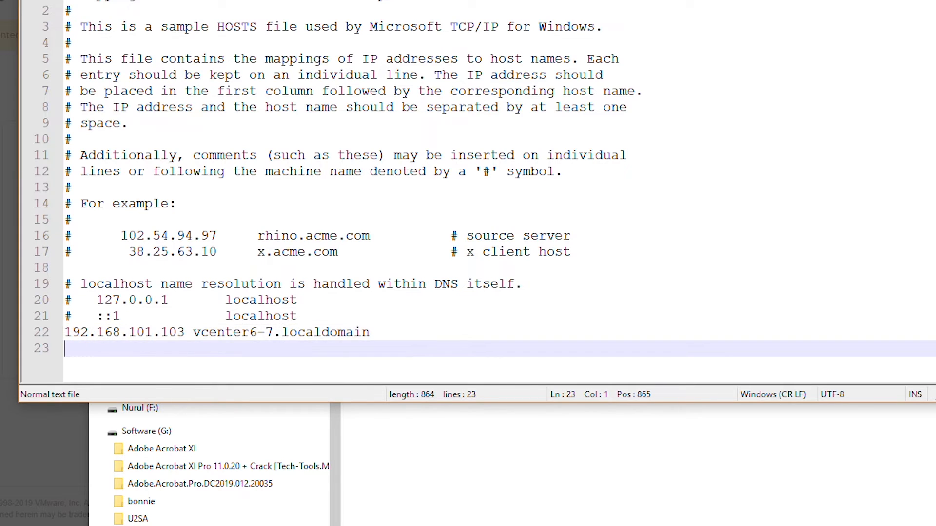
Duplicate that line as '192.168.101.103 vcenter6-7' and start a new line after it
key("Up")
key("shift+Down")
key("ctrl+c")
key("ctrl+v")
key("ctrl+v")
left_click_drag(273, 347, 382, 348)
key("BackSpace")
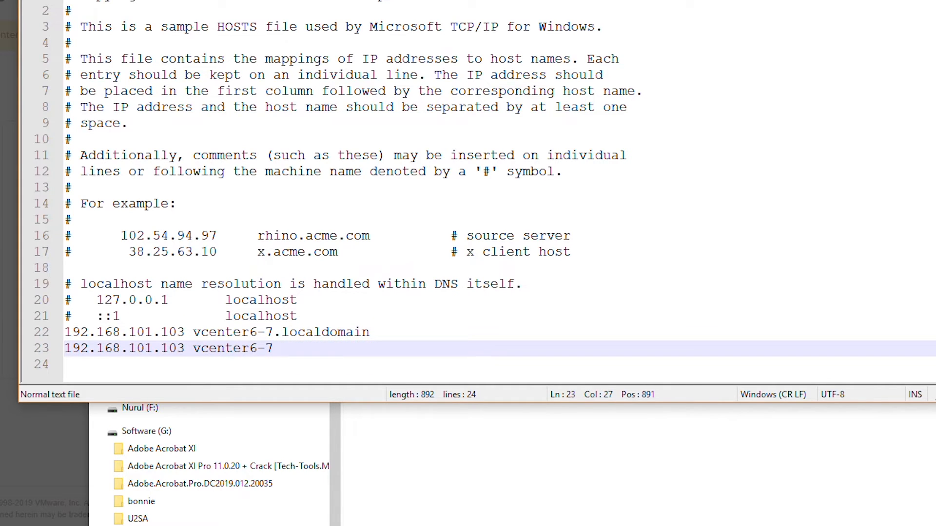
left_click(377, 332)
left_click(273, 348)
key("Return")
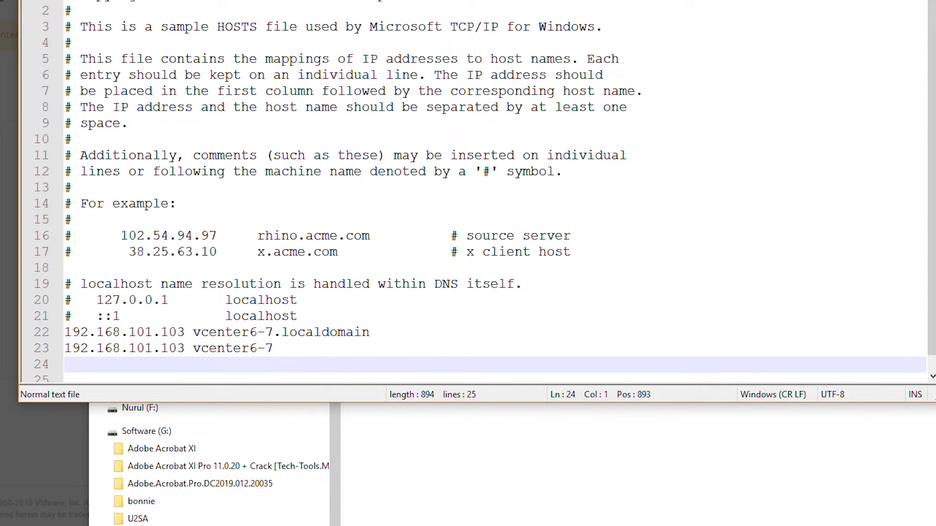
Add '192.168.101.1 localdns' and '192.168.101.1 localdns.localdomain' entries, ending with a blank line
type("192.168.101.1")
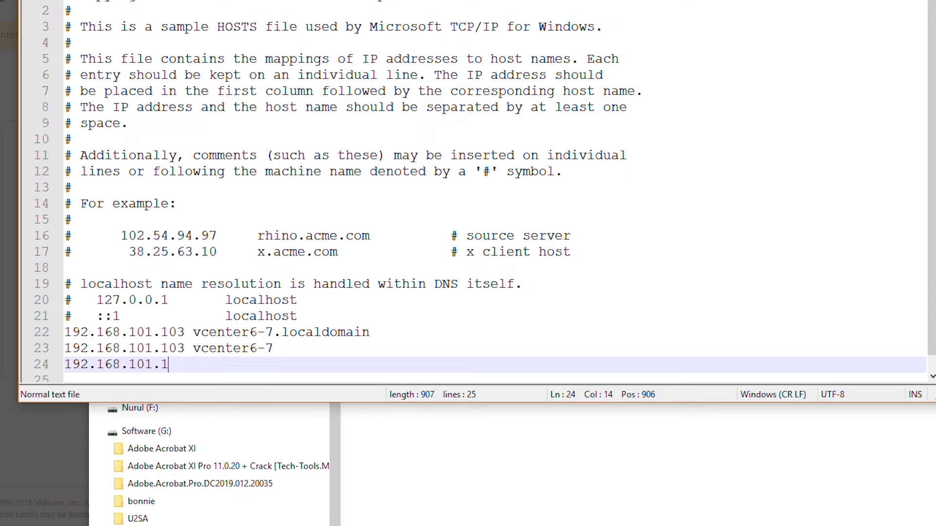
type("l")
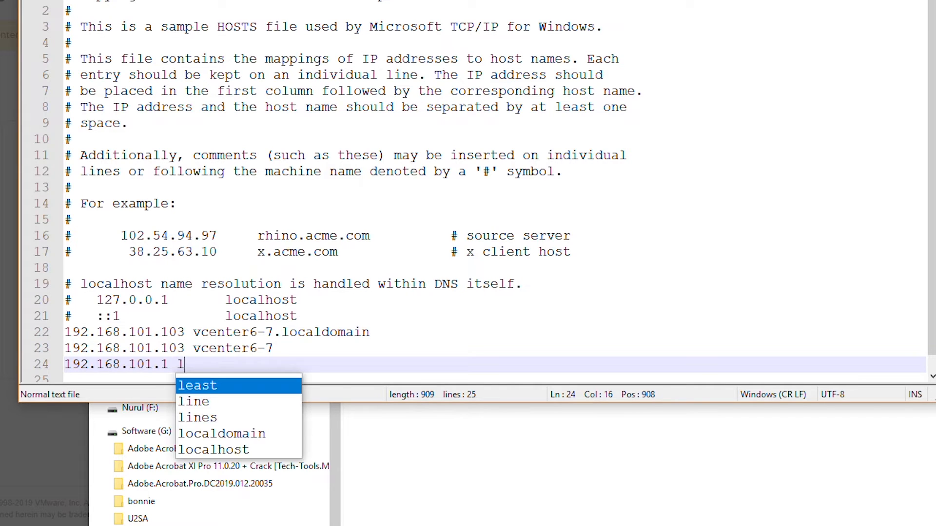
type("ocaldns")
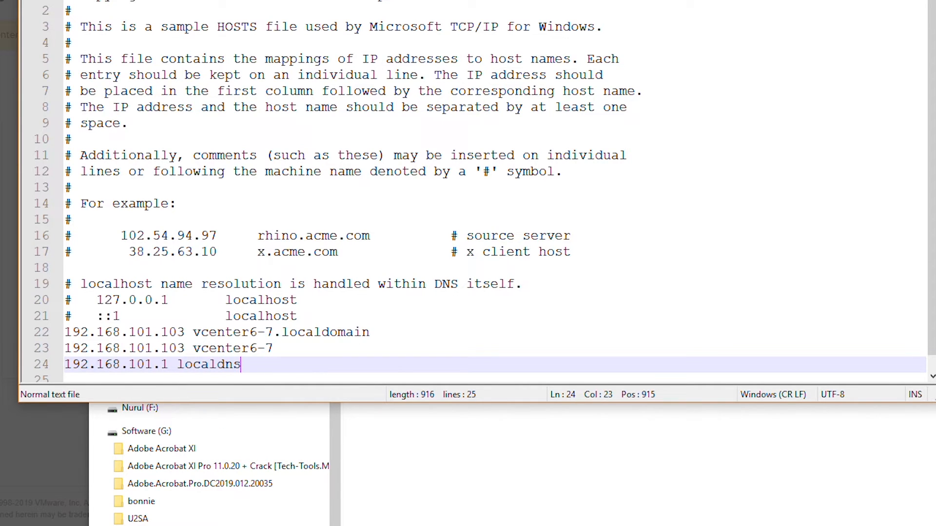
key("Return")
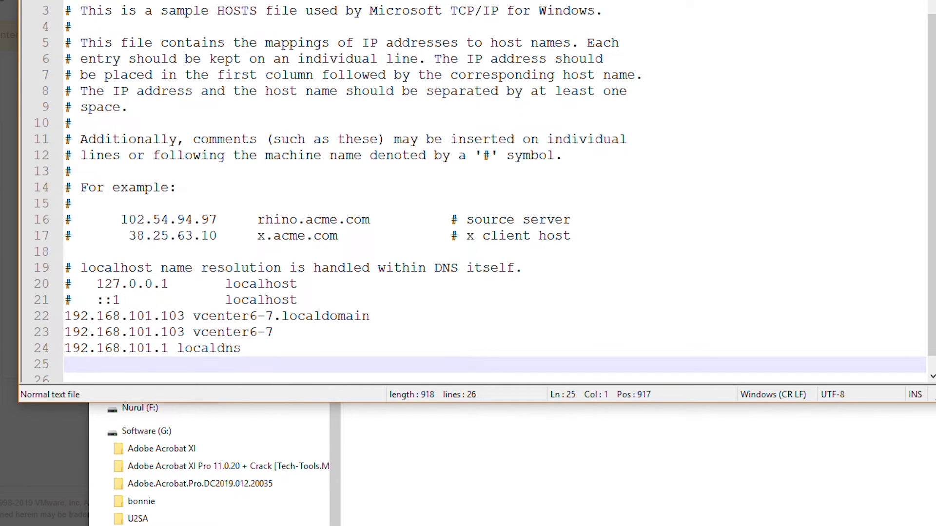
type("192.168.101.")
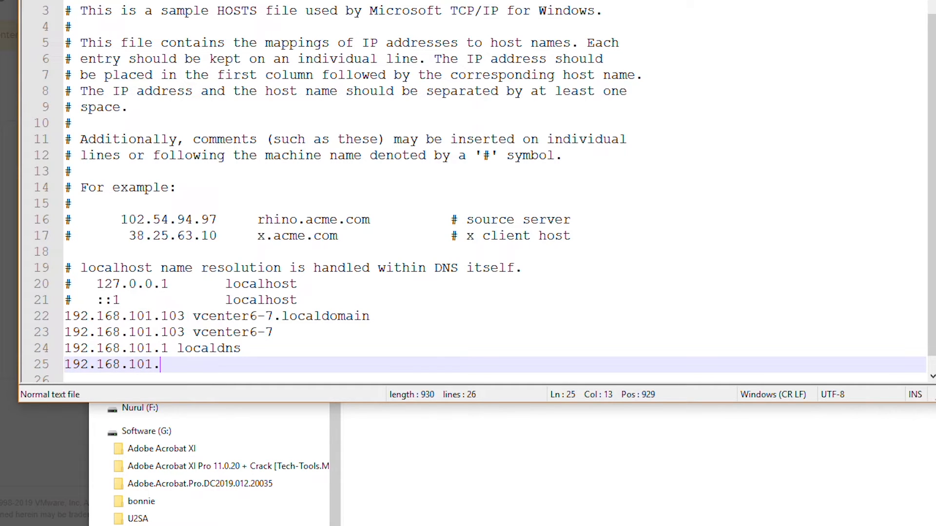
type("1 loca")
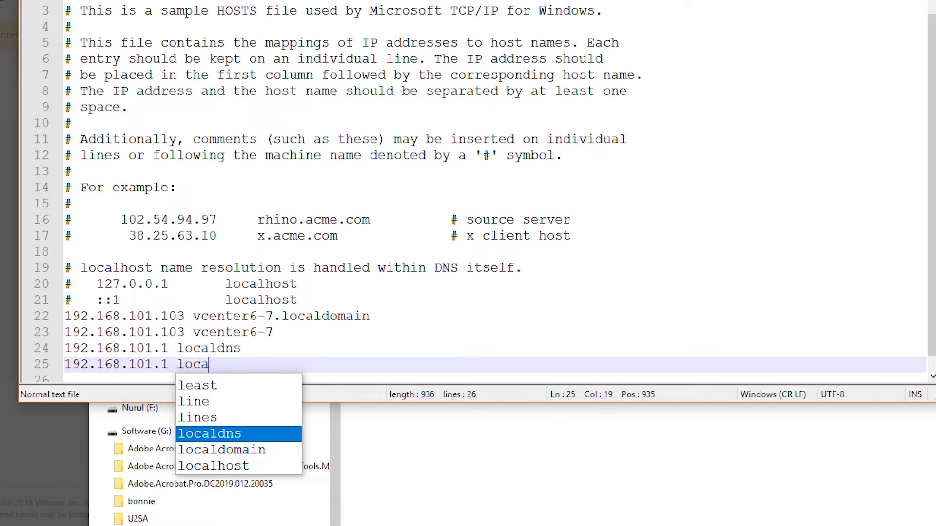
type("ldns.")
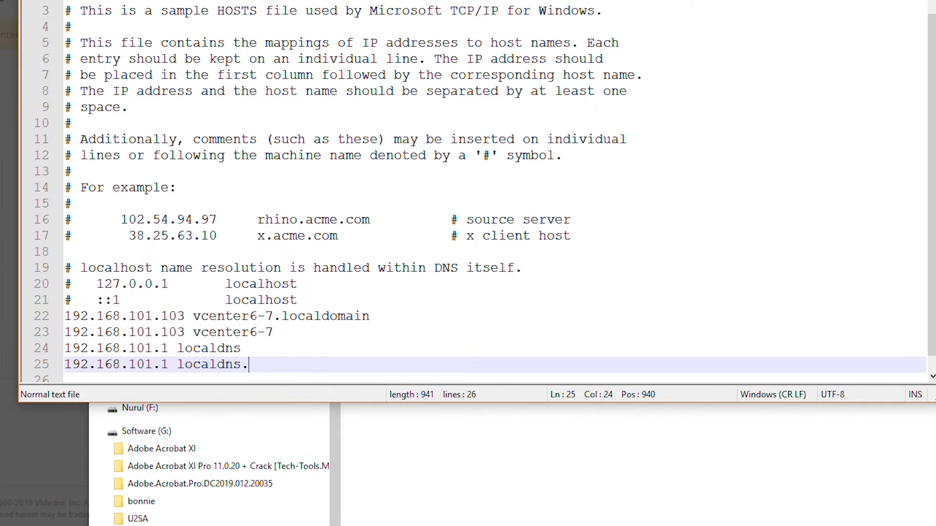
type("localdomain")
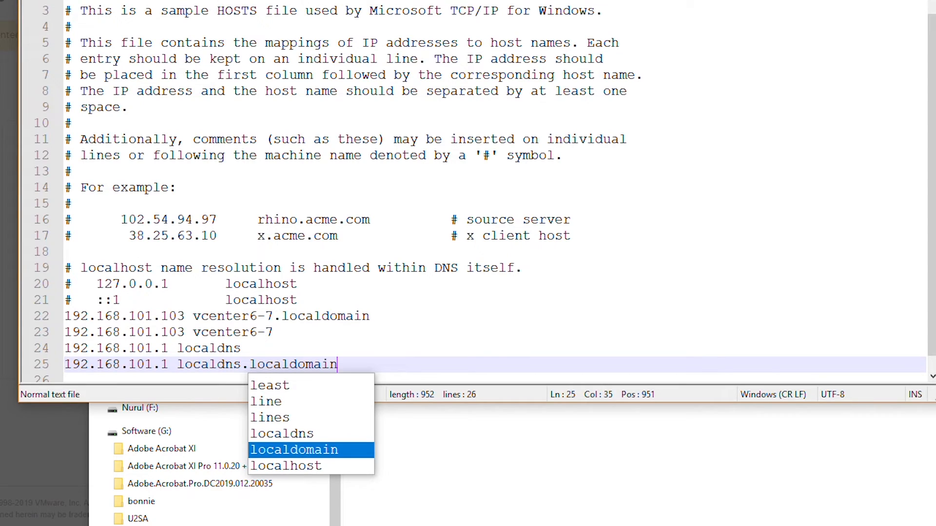
key("Return")
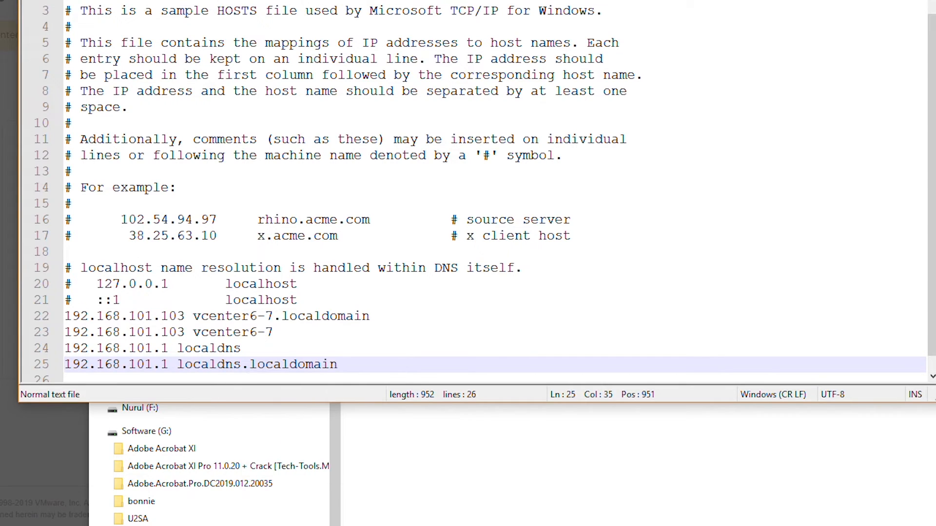
key("Return")
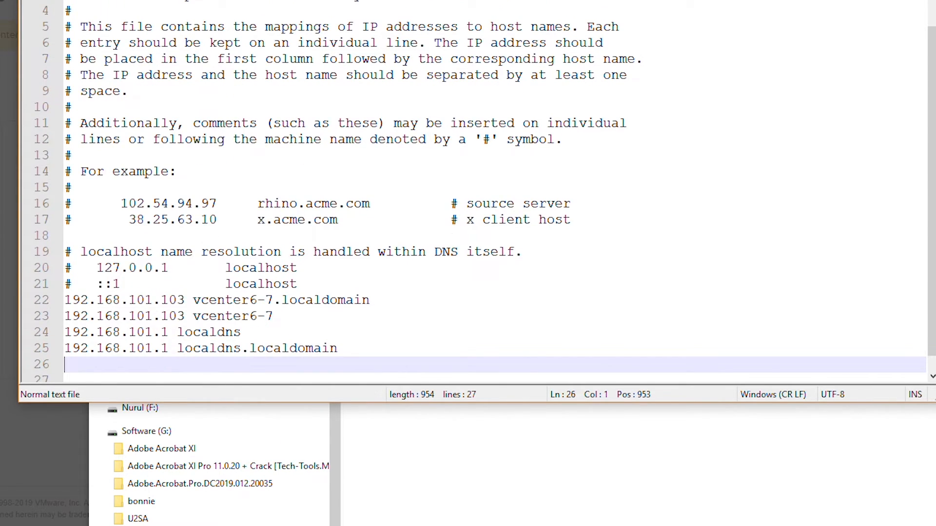
Save hosts after relaunching Notepad++ as Administrator, then close the editor
key("ctrl+s")
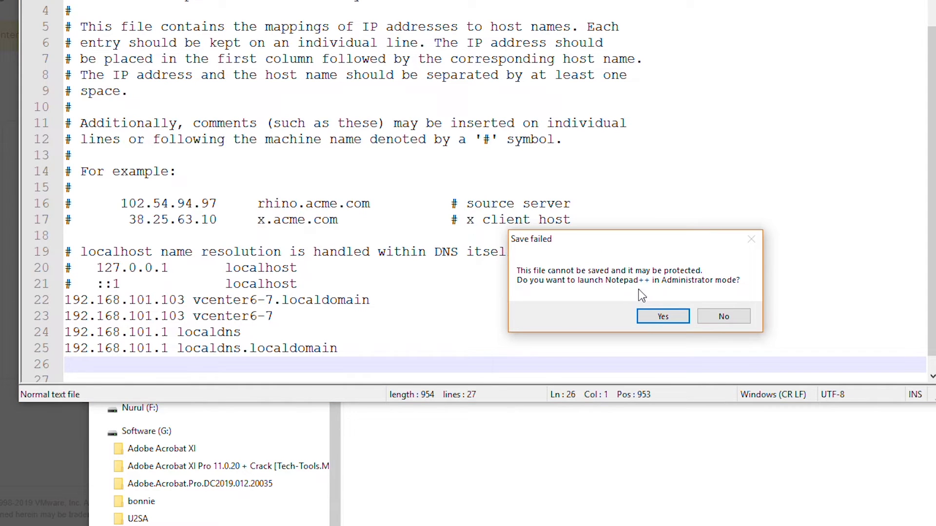
left_click(663, 318)
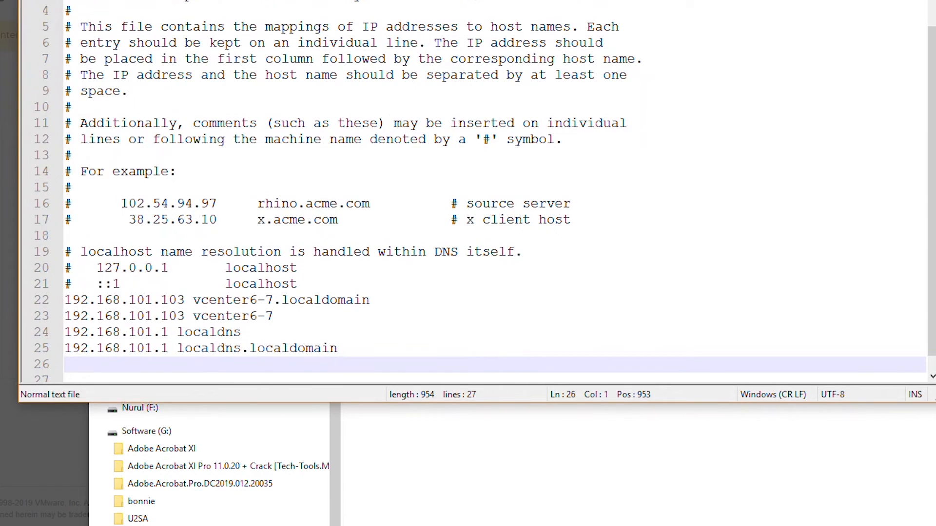
left_click(66, 188)
key("Down")
key("ctrl+End")
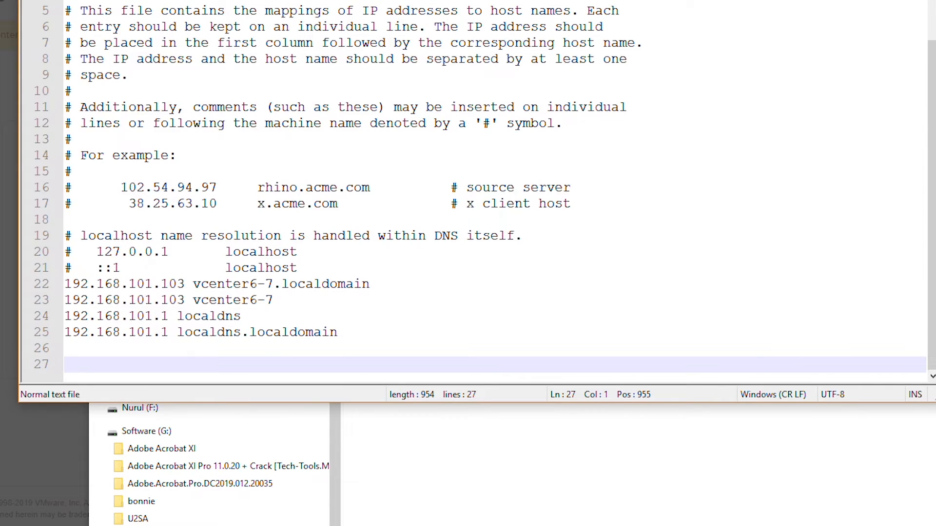
left_click(337, 332)
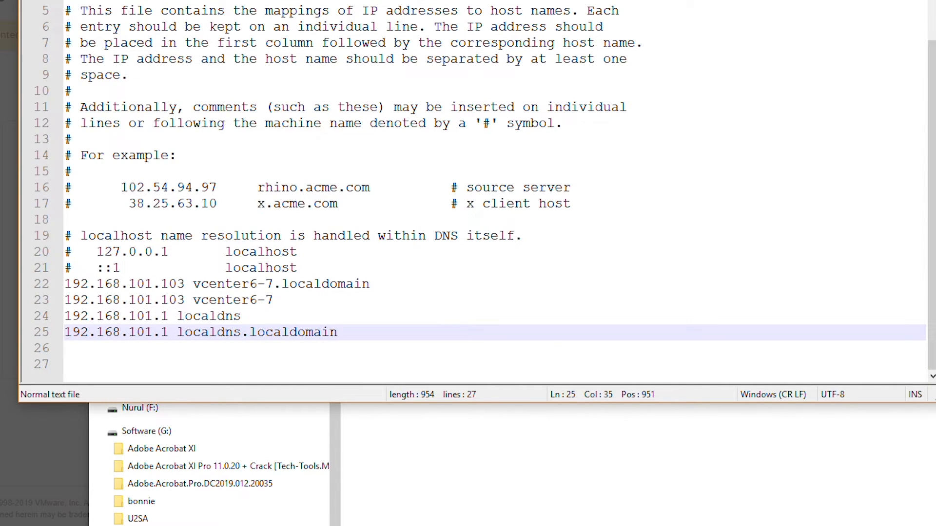
key("alt+F4")
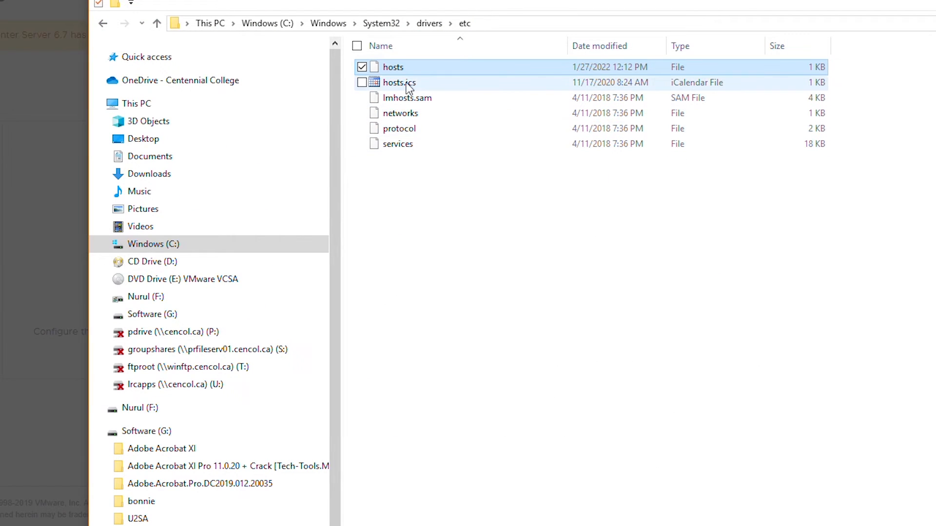
Copy the hosts file and paste it into the F:\ISO folder
right_click(402, 66)
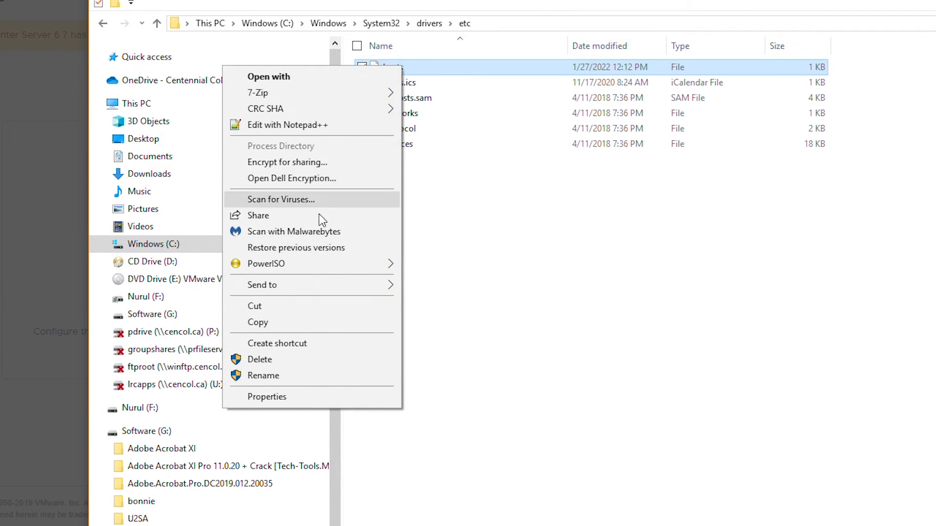
left_click(298, 327)
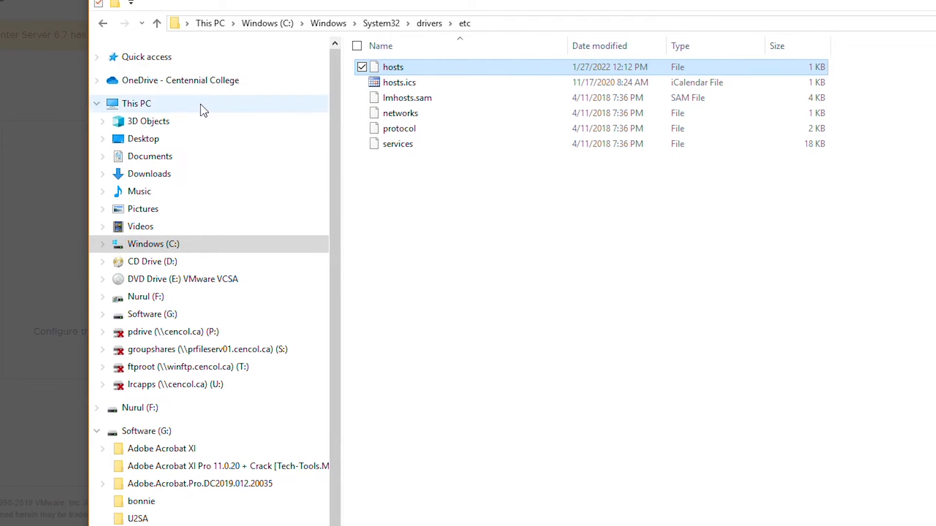
left_click(153, 302)
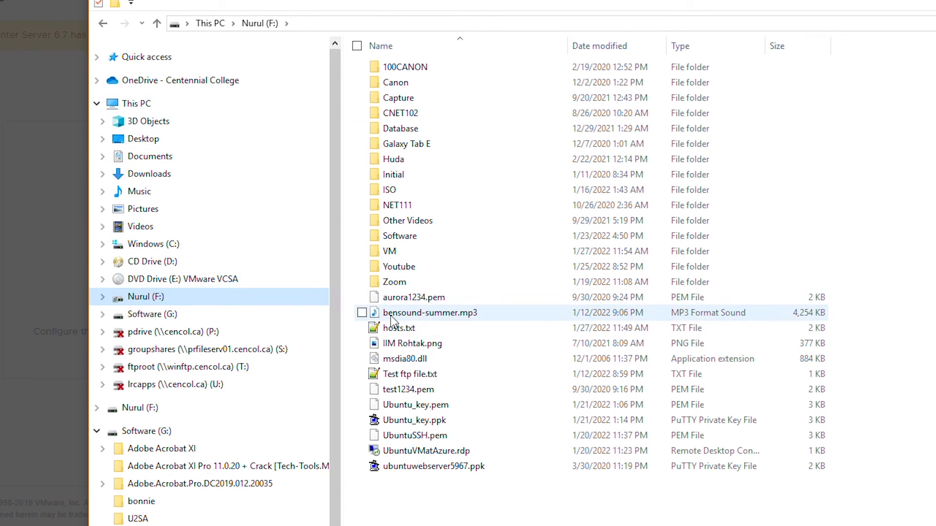
double_click(414, 195)
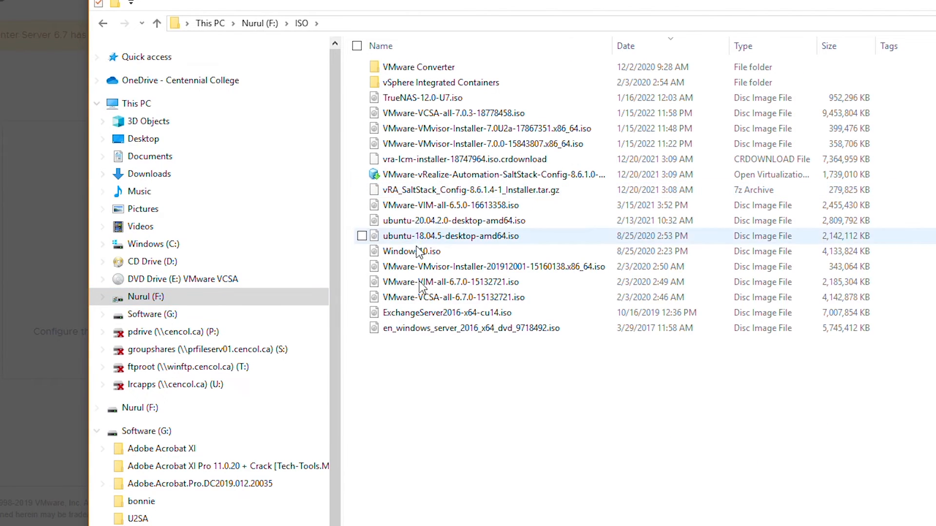
right_click(448, 399)
left_click(366, 494)
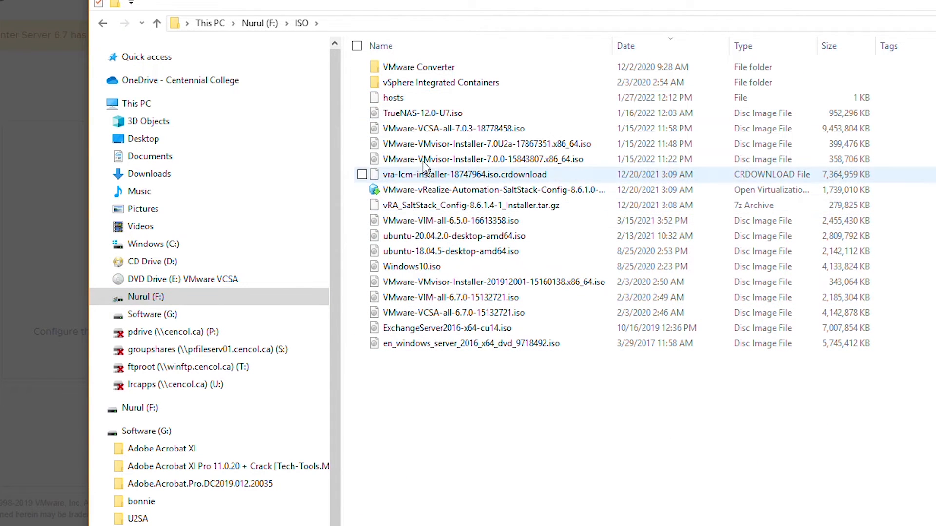
Open the copied hosts file in F:\ISO with Notepad
left_click(412, 100)
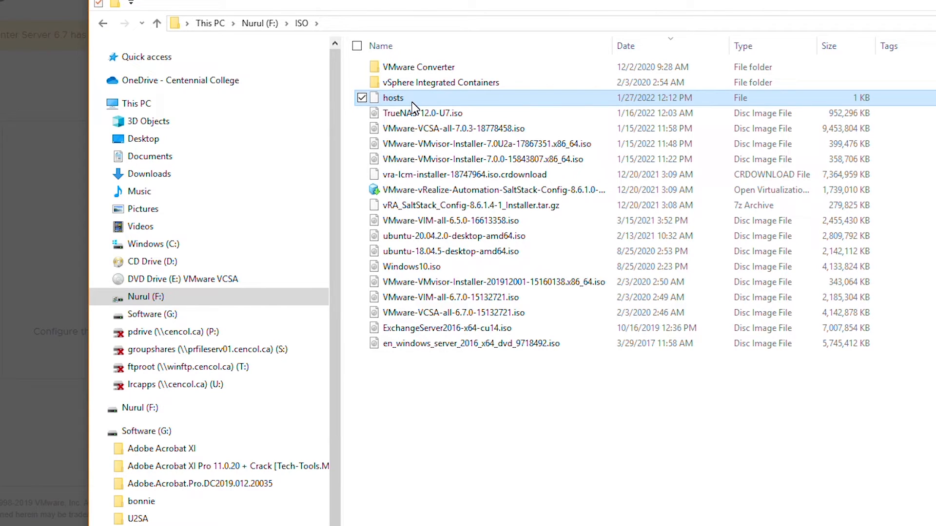
left_click(412, 104)
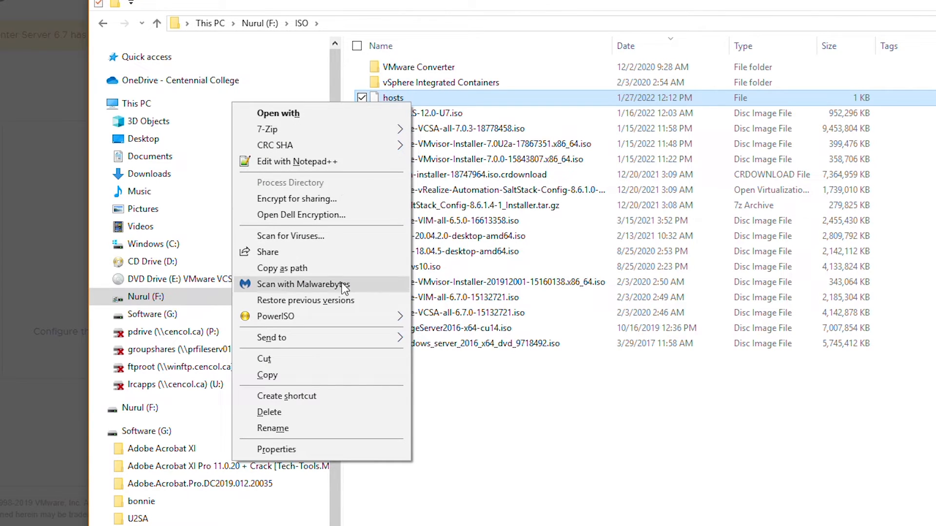
left_click(372, 113)
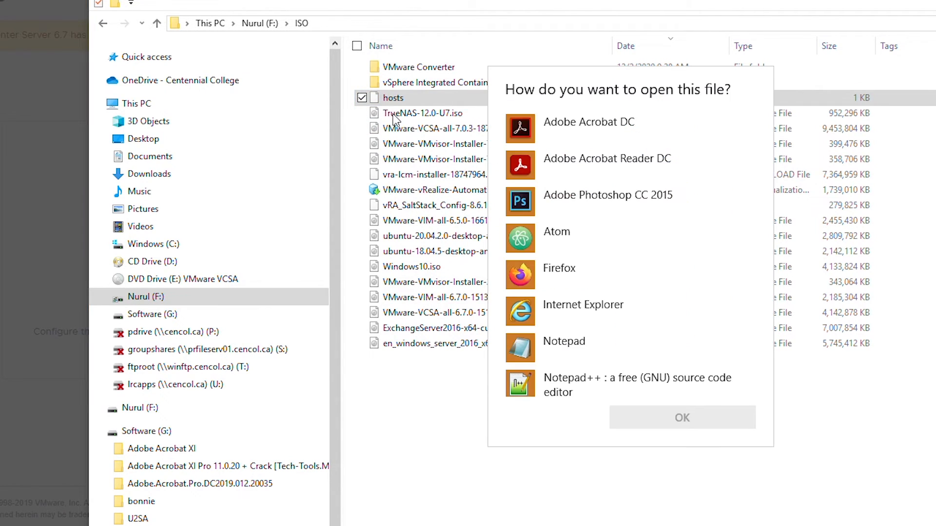
left_click(571, 345)
Open hosts in Notepad, widen the window, and review the four added vcenter6-7 and localdns entries
left_click(657, 419)
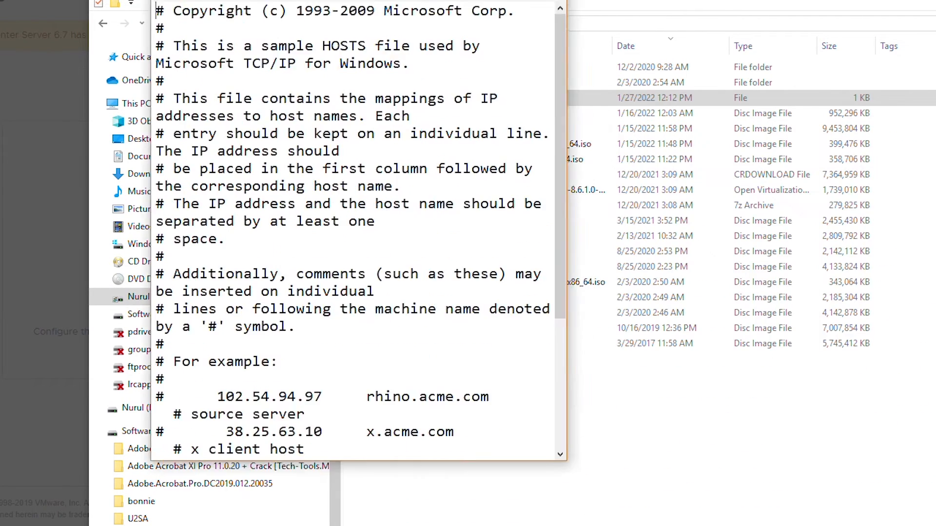
left_click_drag(542, 402, 879, 512)
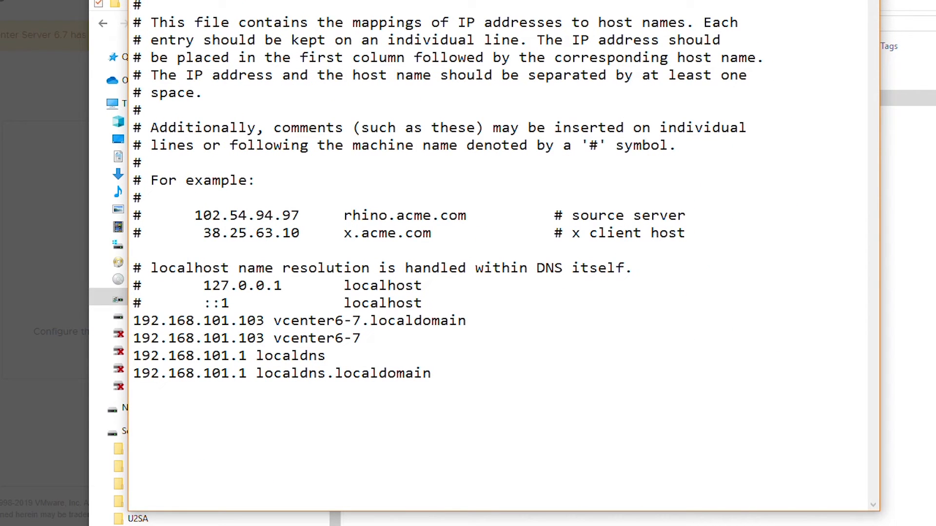
left_click_drag(131, 320, 479, 380)
left_click(606, 215)
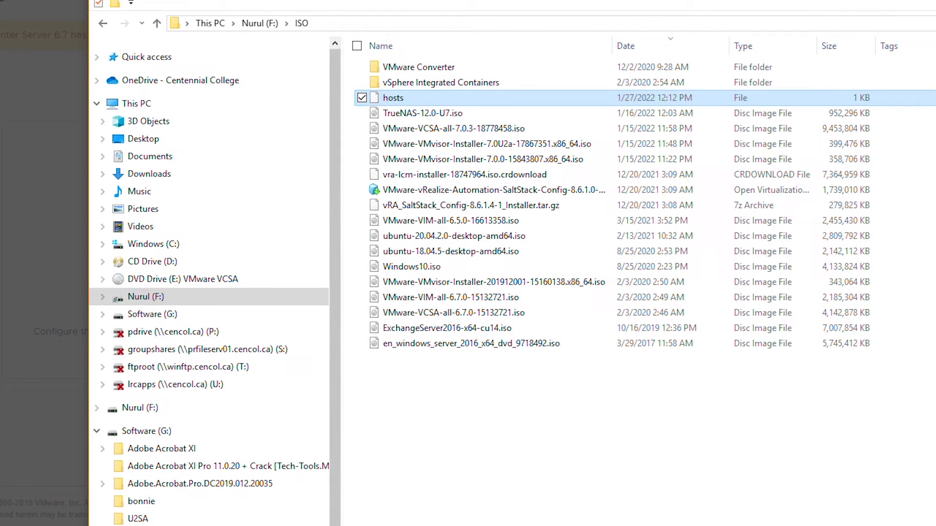
Copy the edited hosts file from the F:\ISO folder
left_click(102, 24)
left_click(103, 24)
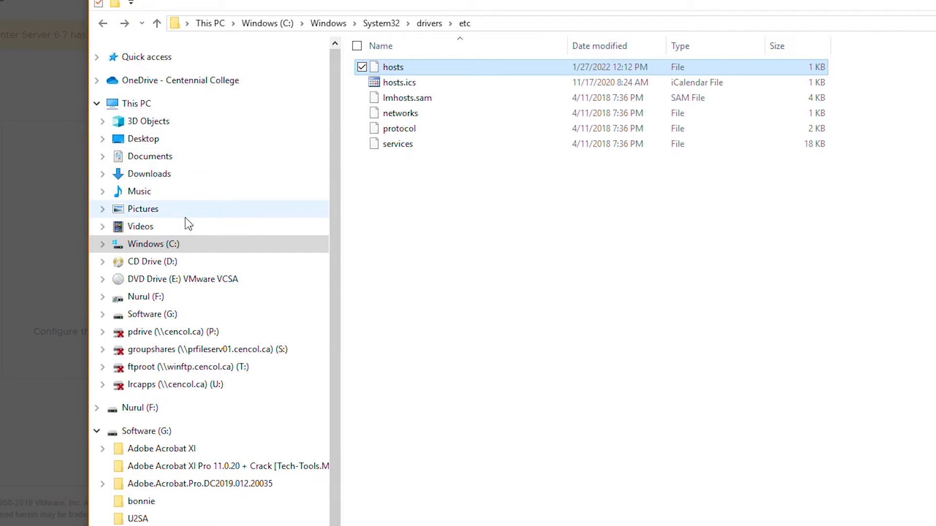
left_click(126, 25)
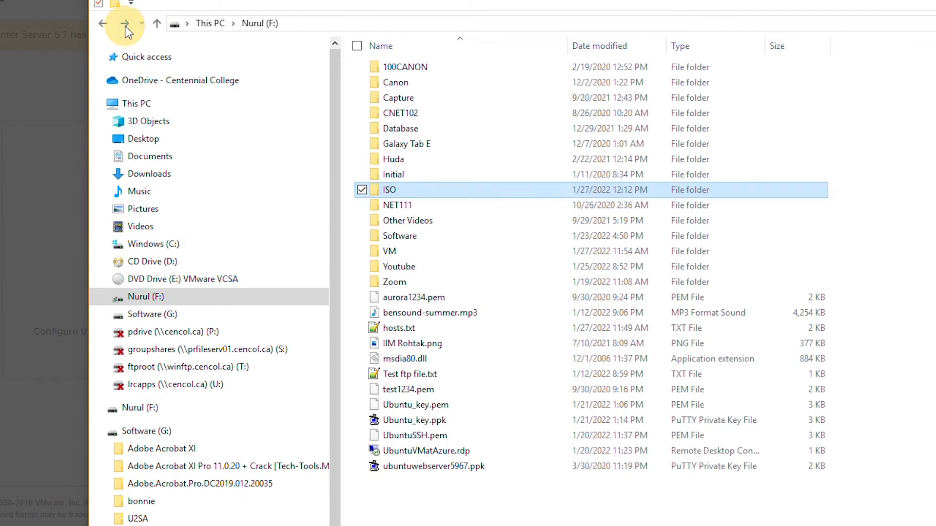
left_click(126, 27)
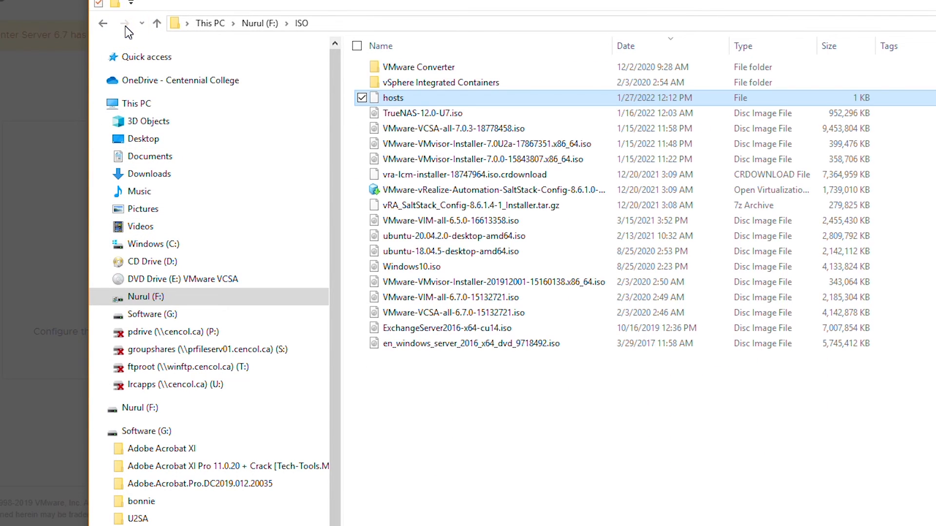
right_click(452, 103)
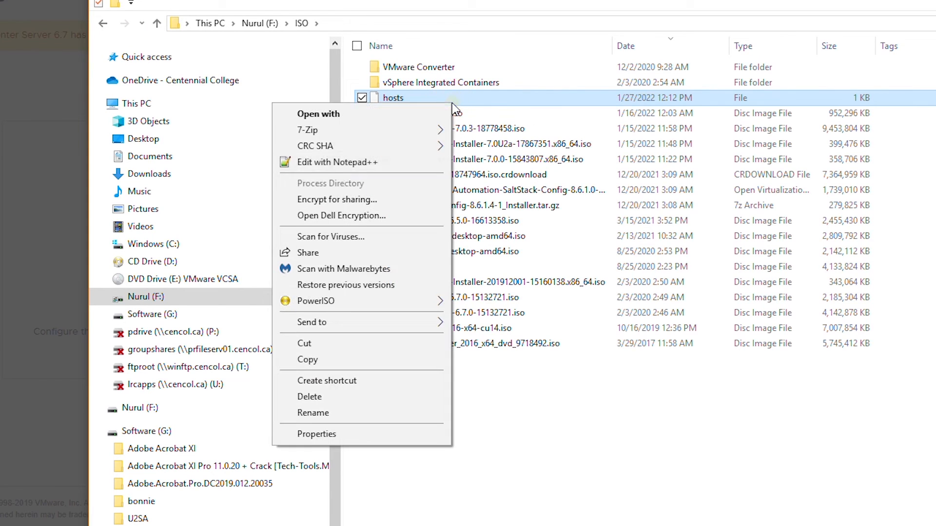
left_click(345, 363)
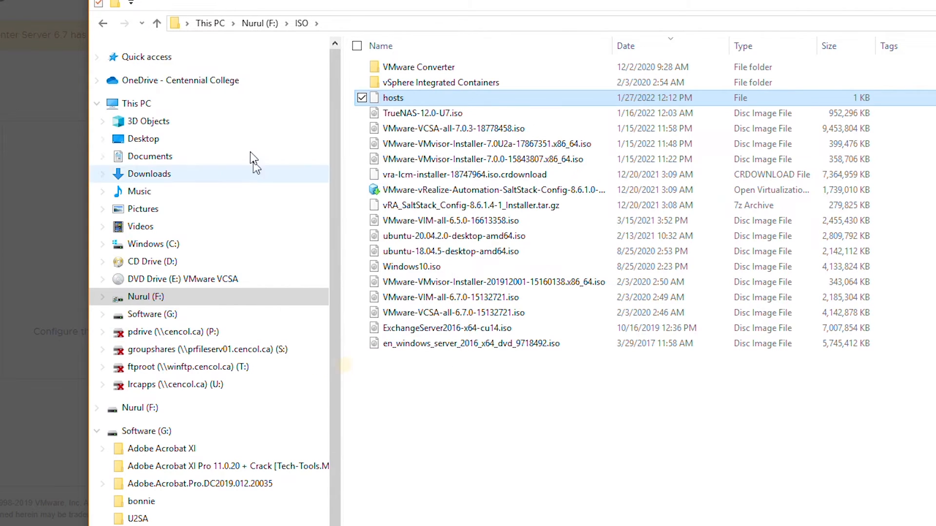
Paste hosts into C:\Windows\System32\drivers\etc, dismiss the replace prompt, and cancel the Stage 2 setup
left_click(105, 27)
left_click(106, 29)
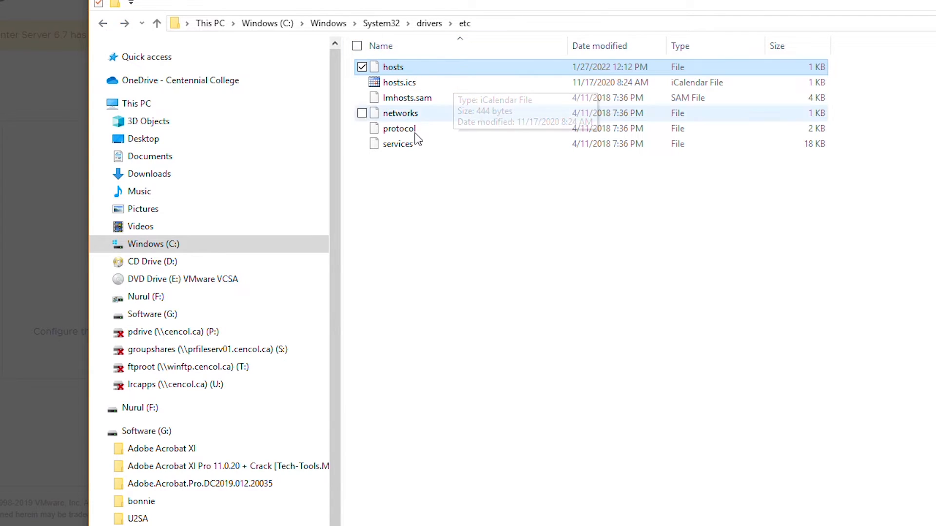
right_click(412, 200)
left_click(327, 299)
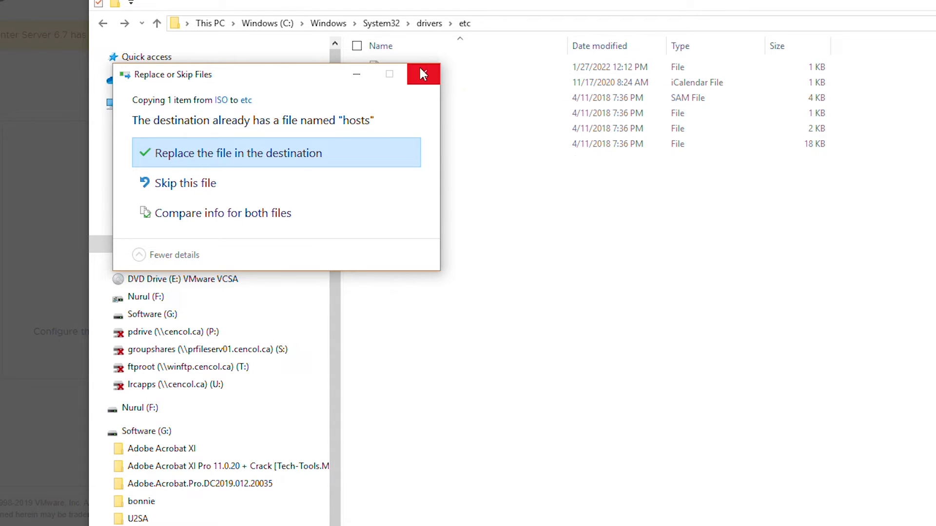
left_click_drag(303, 76, 854, 143)
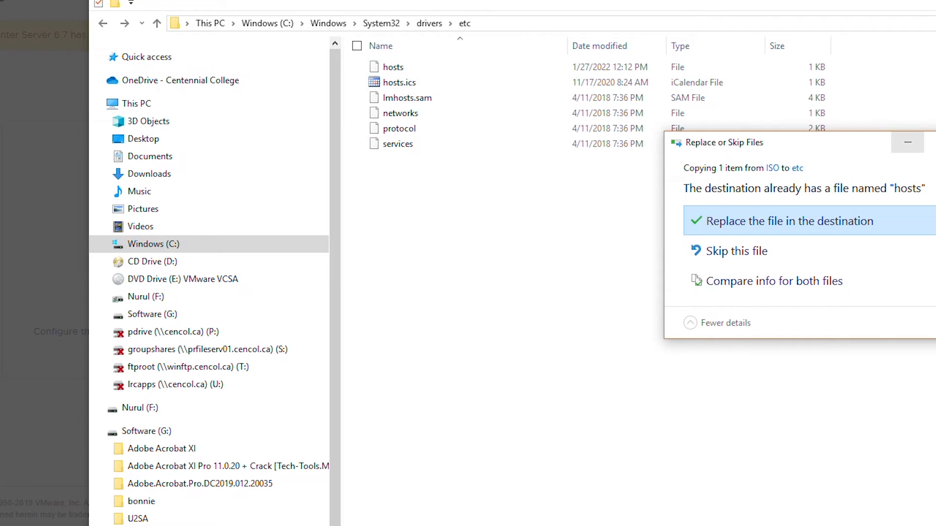
left_click(789, 221)
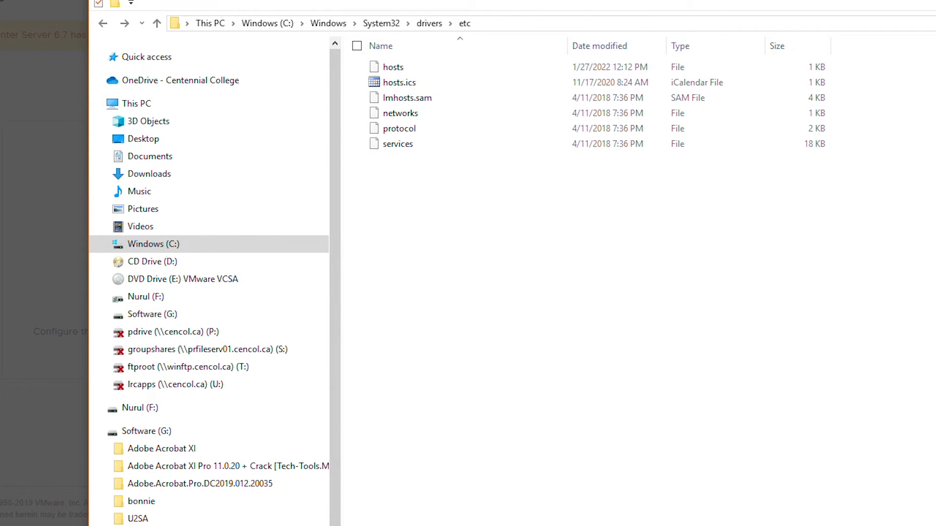
key("alt+Tab")
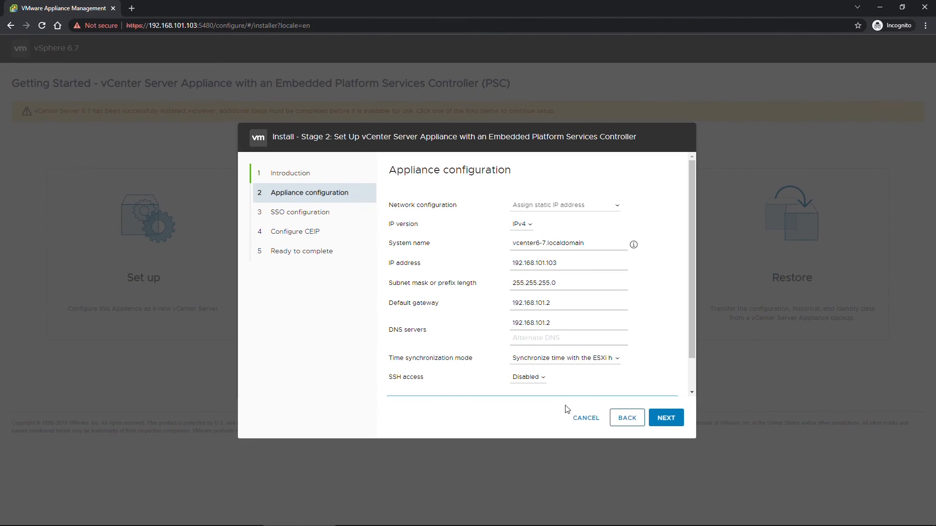
left_click(580, 417)
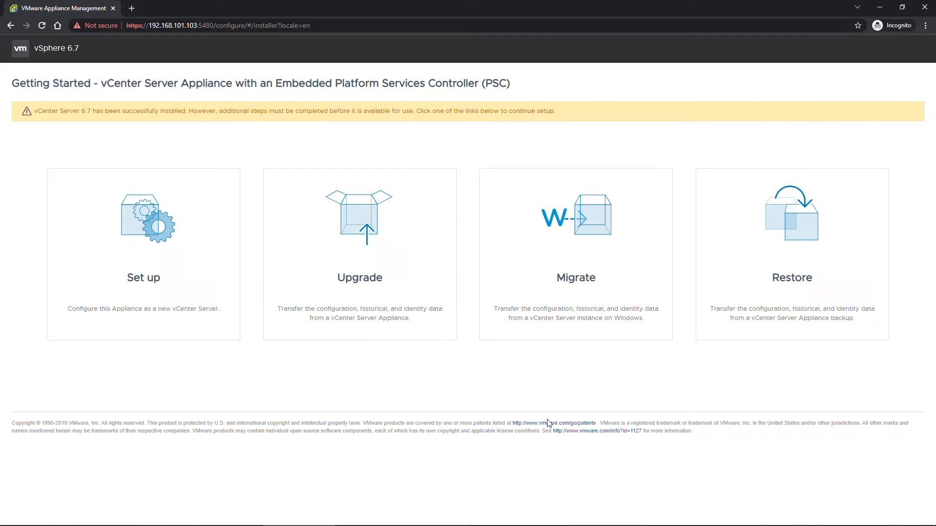
Close Chrome, shut down and power the vCenter6-7 VM back on, then bring Chrome into view
left_click(925, 7)
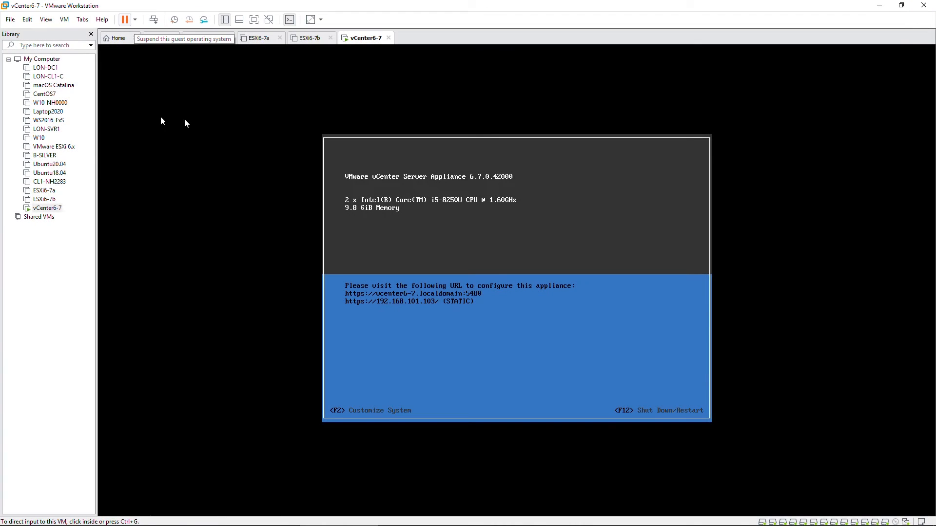
left_click(135, 20)
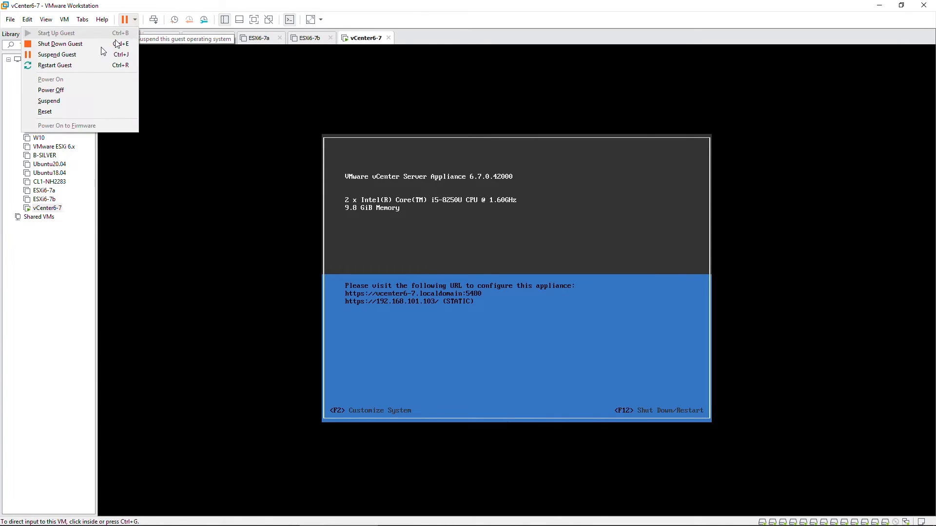
left_click(94, 47)
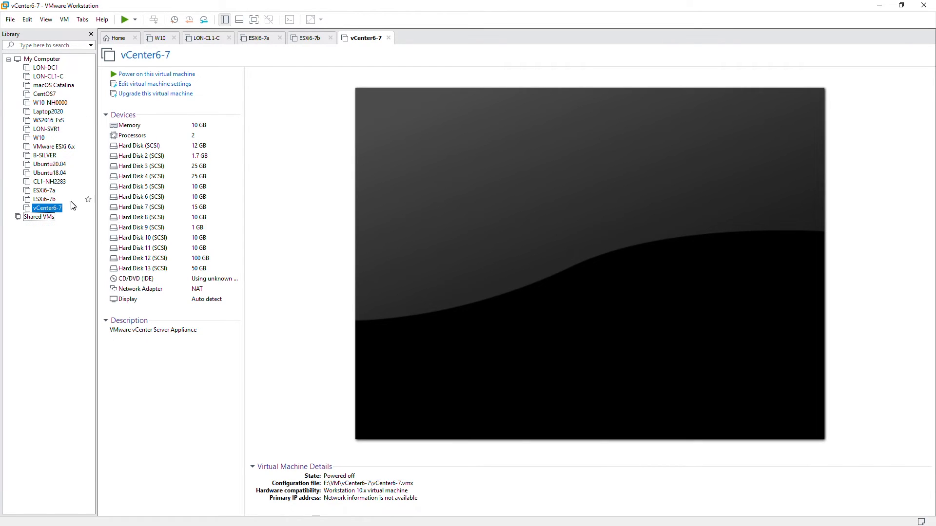
left_click(125, 20)
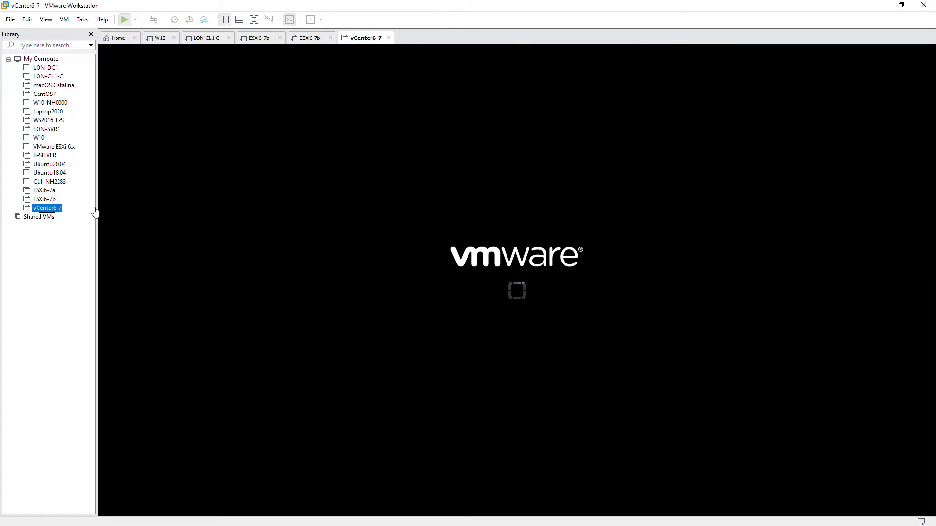
left_click(347, 131)
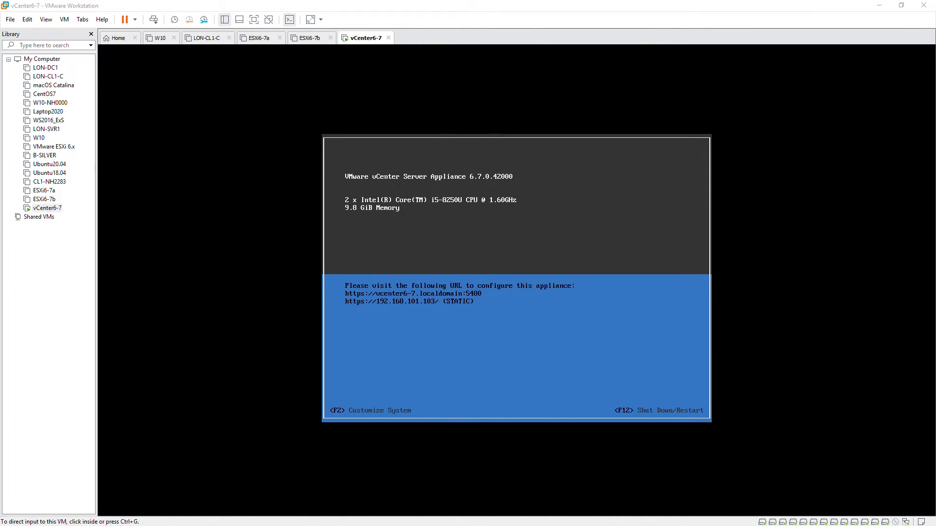
left_click_drag(935, 101, 407, 75)
Maximize Chrome, go to 192.168.101.103, and proceed past the untrusted certificate warning
left_click(605, 73)
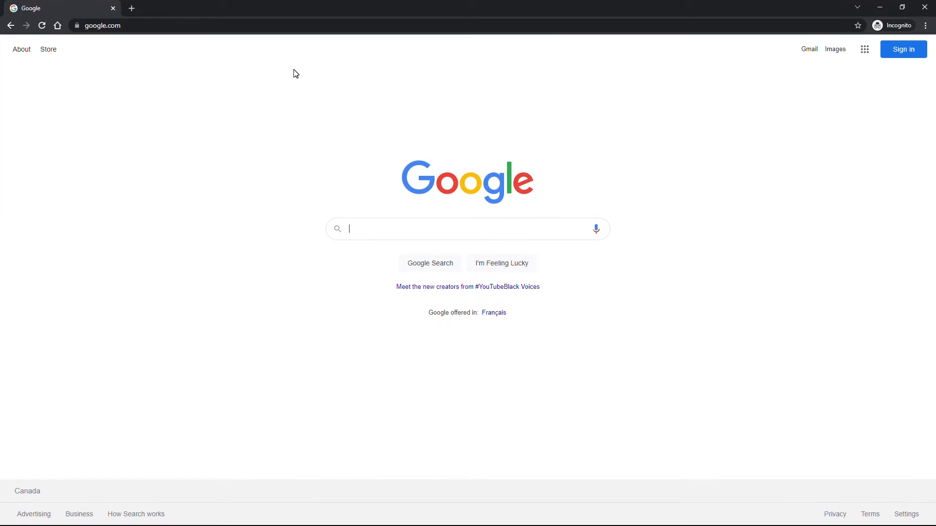
left_click(221, 28)
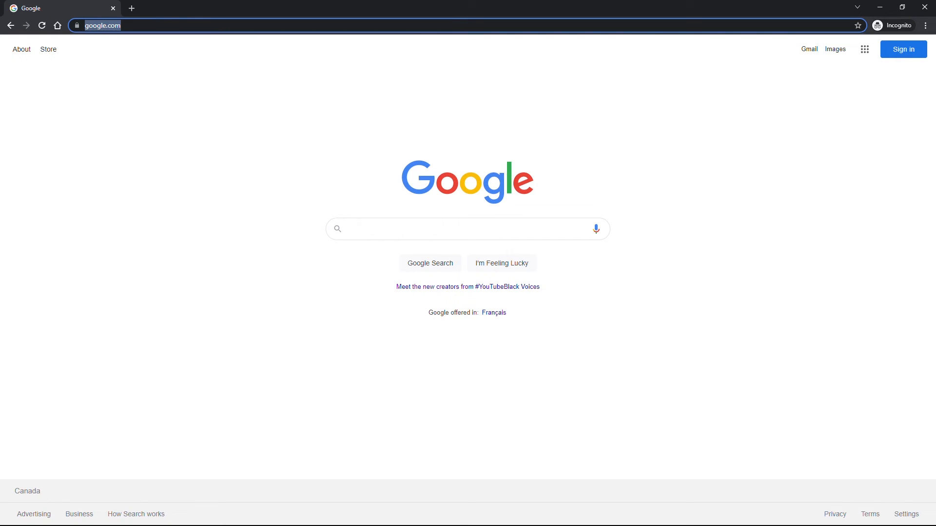
type("192.1")
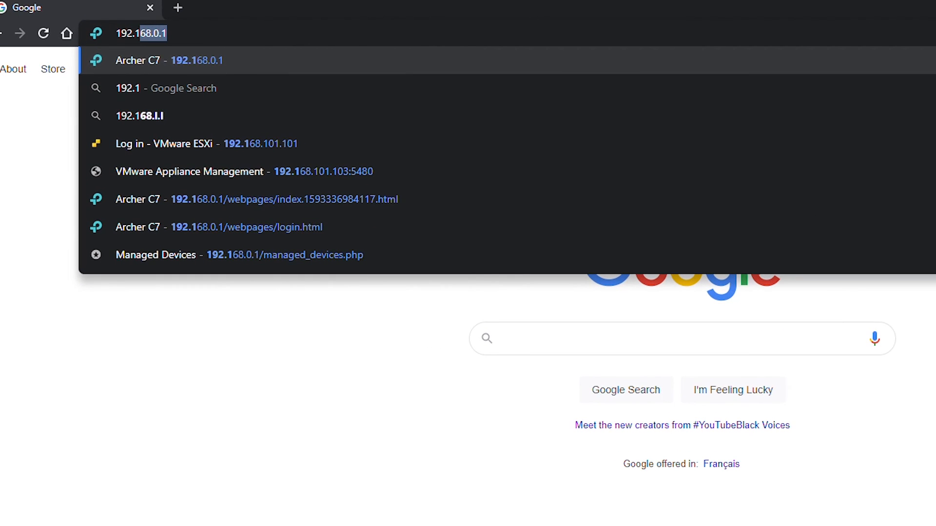
type("68.")
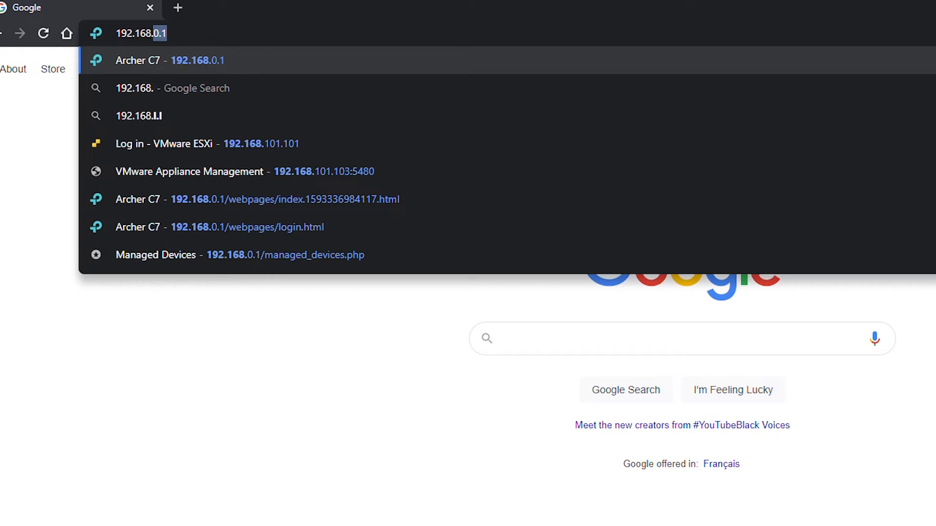
type("101.1")
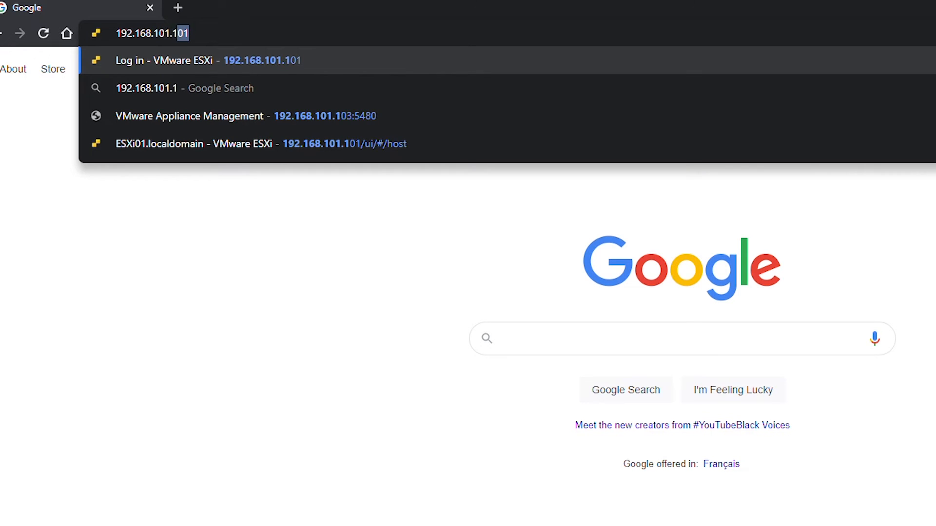
type("03:5480")
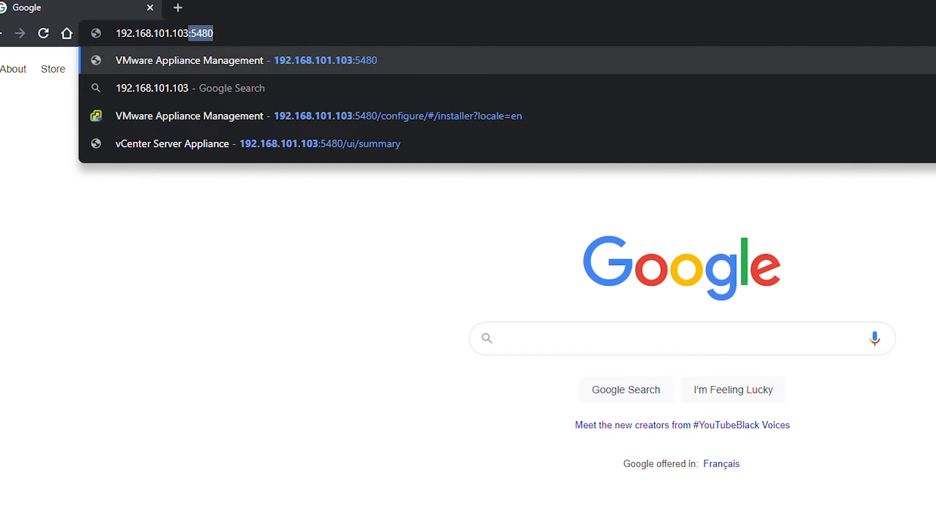
key("Return")
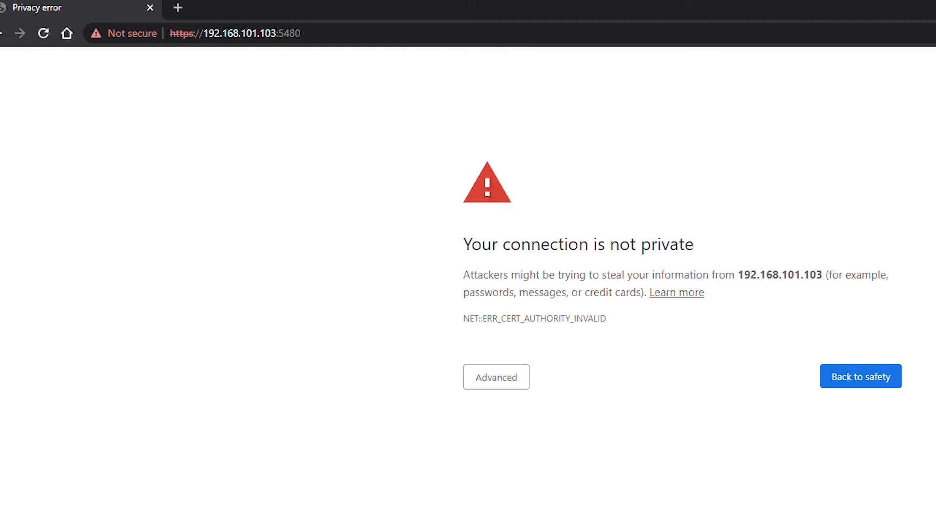
left_click(493, 390)
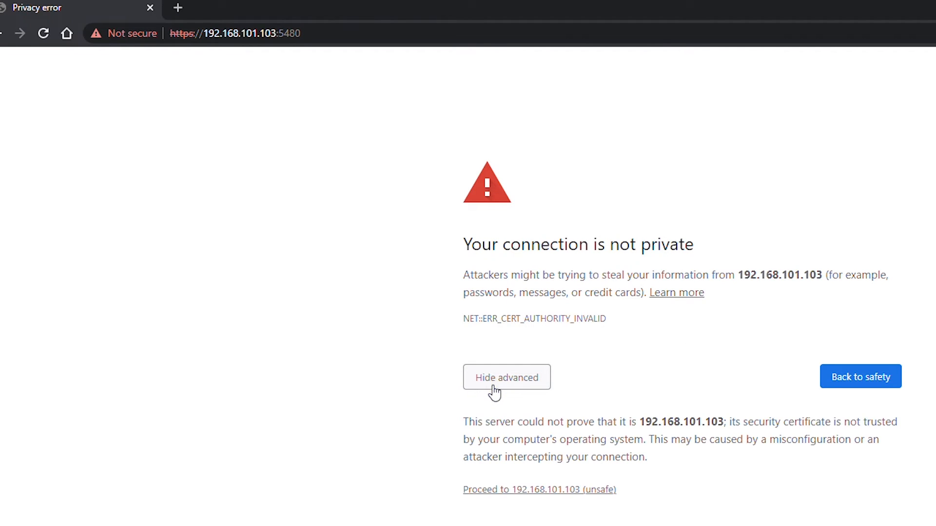
left_click(526, 488)
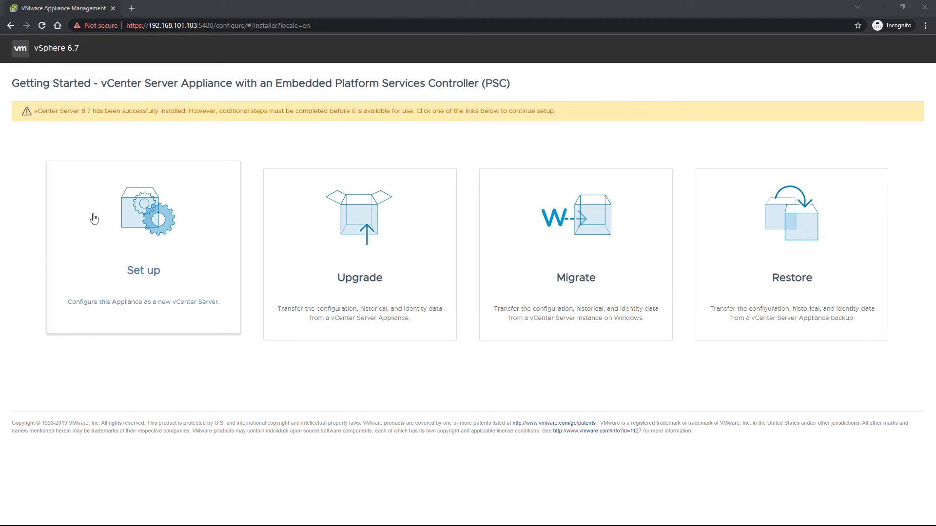
Choose Set up, log in with the root password, and continue past the Introduction page
left_click(136, 214)
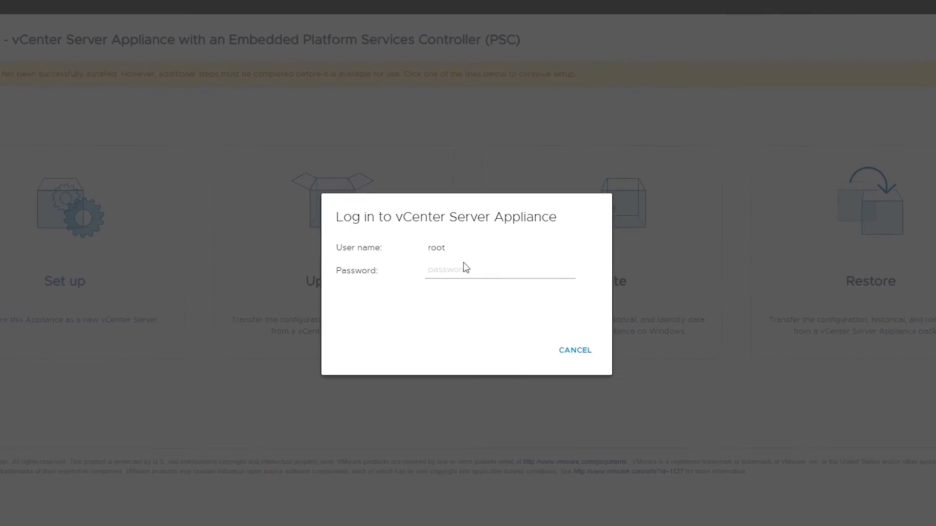
left_click(466, 271)
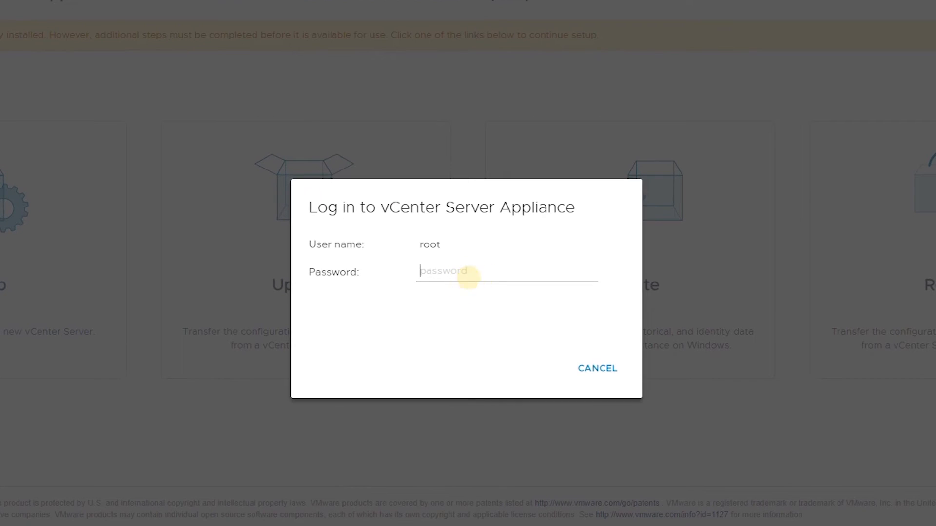
type("•")
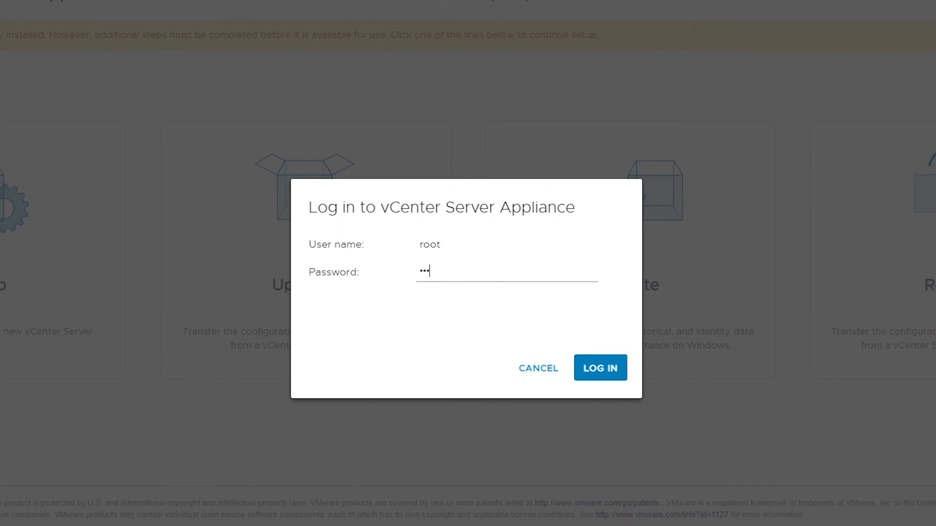
key("Return")
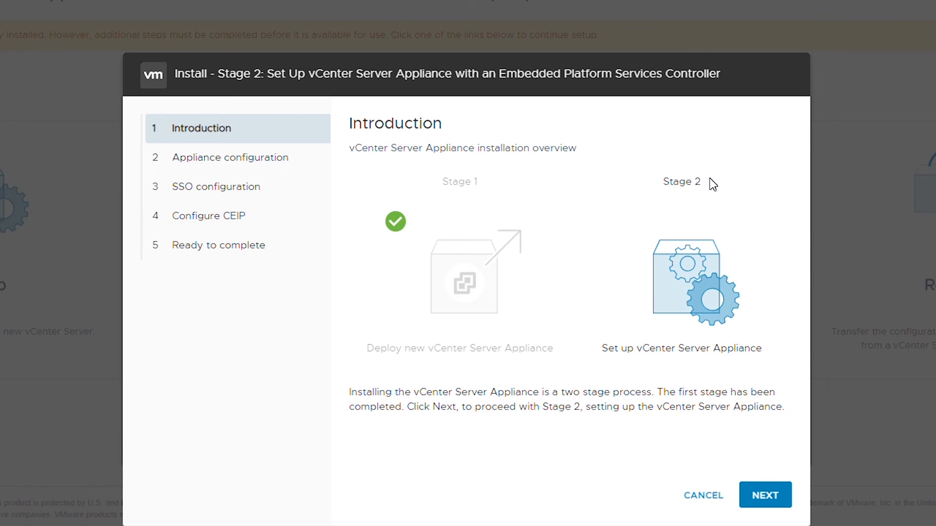
left_click(762, 494)
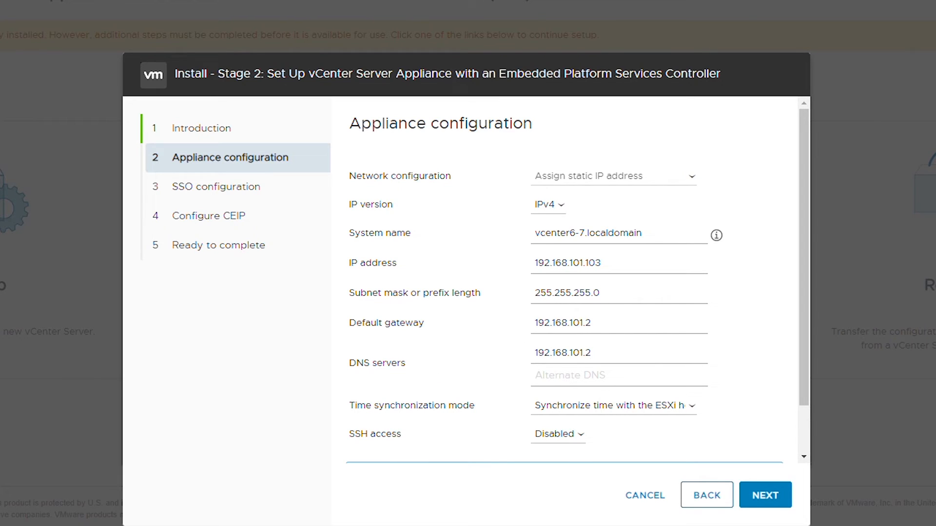
Set the alternate DNS server to 192.168.101.1 alongside primary DNS 192.168.101.2
left_click_drag(567, 352, 590, 353)
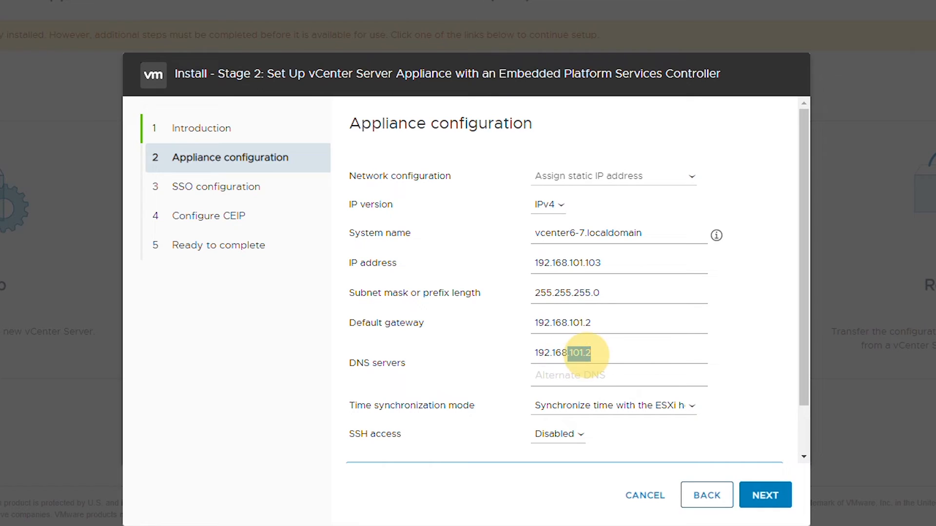
left_click(606, 352)
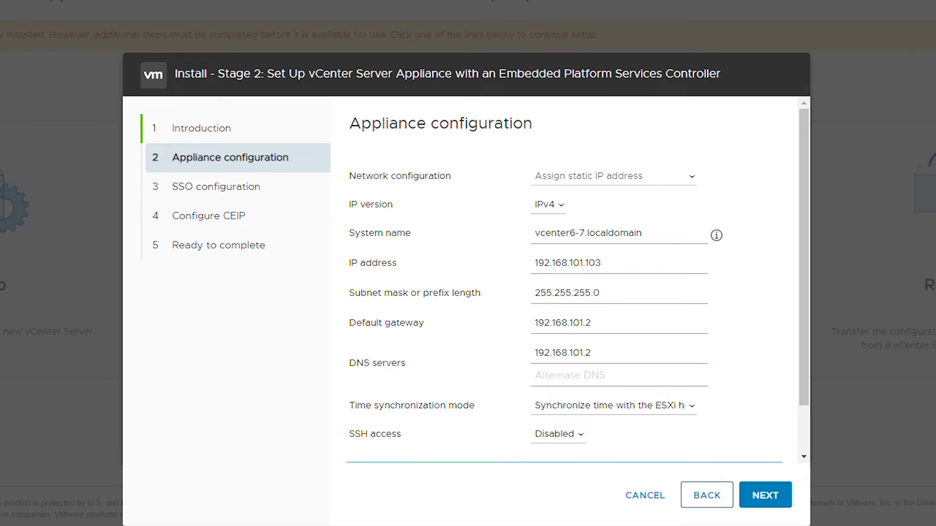
key("Tab")
type("192")
key("Down")
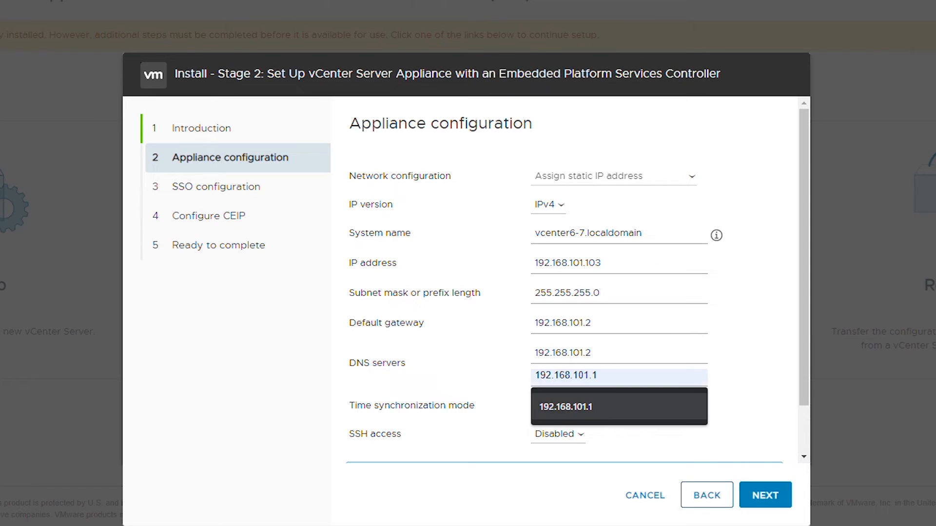
left_click(601, 418)
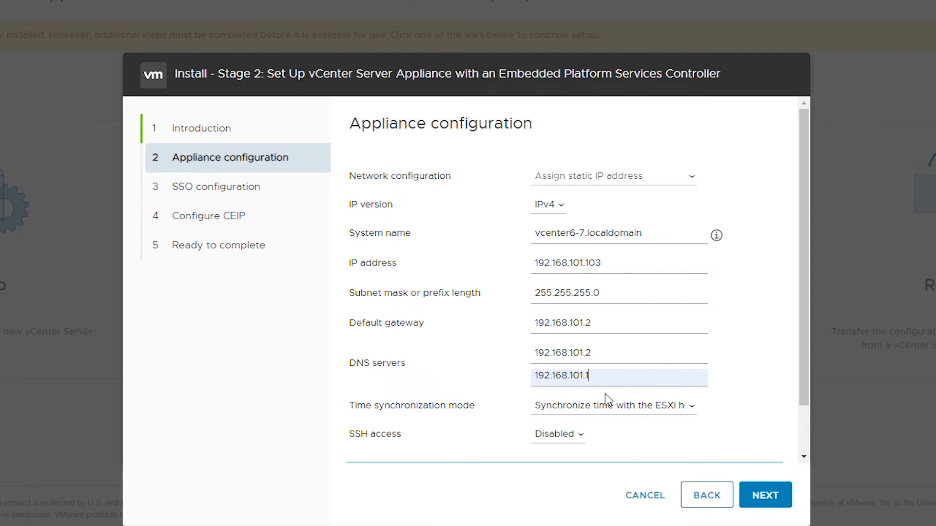
left_click(627, 375)
Enable SSH access on the appliance and check the system name vcenter6-7.localdomain
left_click(578, 436)
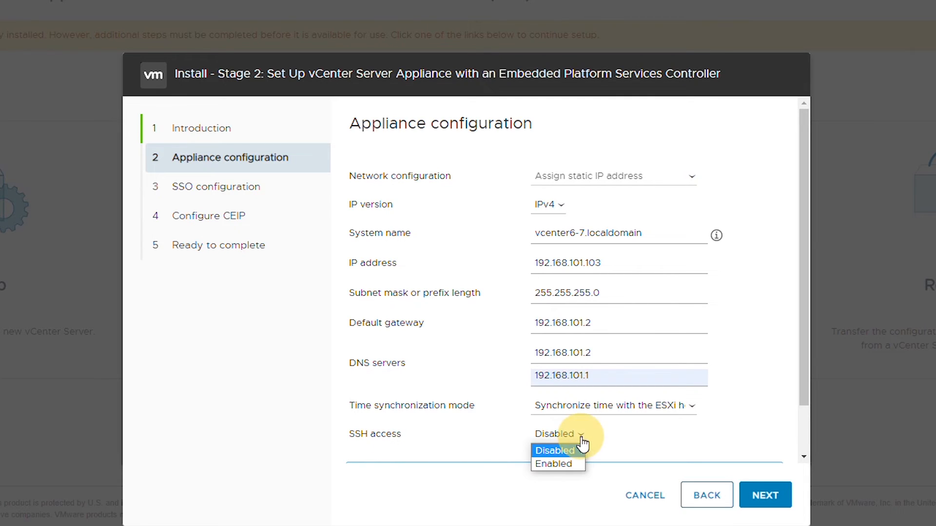
left_click(568, 464)
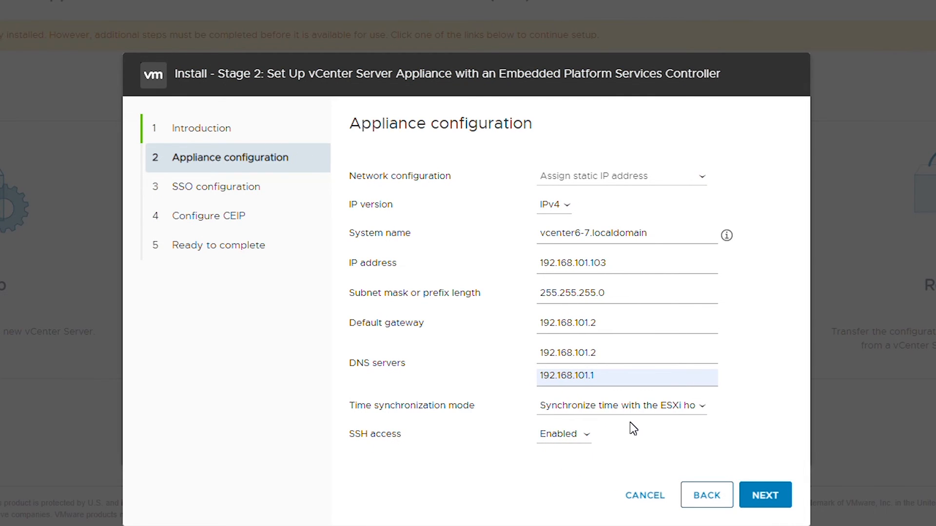
left_click_drag(540, 233, 589, 234)
left_click(752, 290)
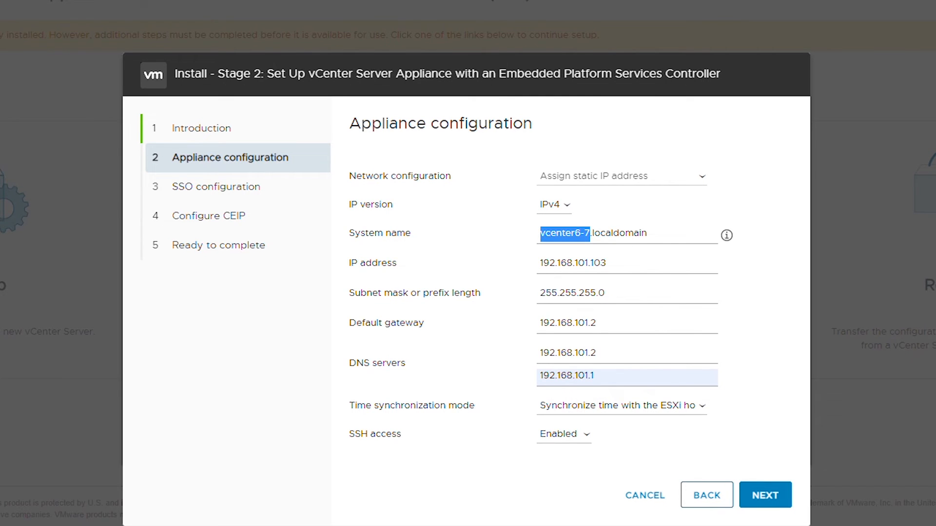
key("super")
Run 'ping vcenter6-7' in Command Prompt, confirm replies from 192.168.101.103, then close it
type("cmd")
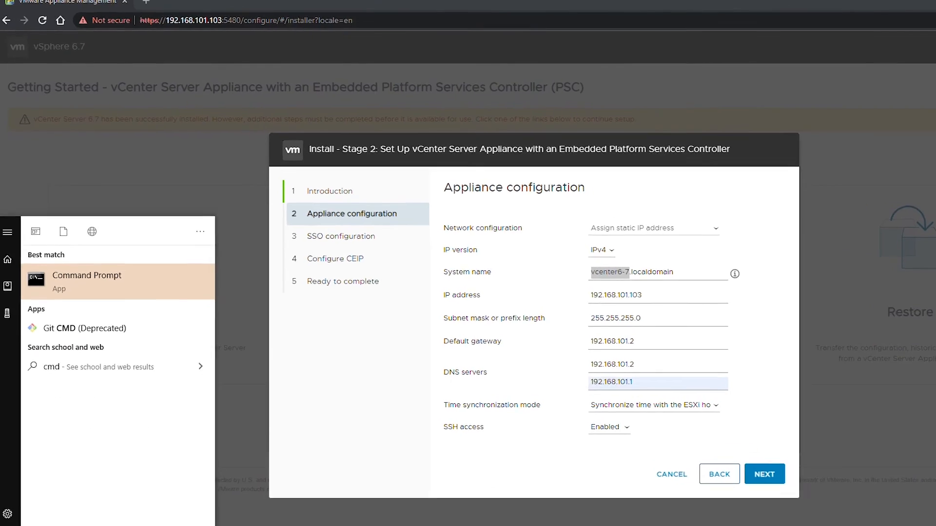
key("Return")
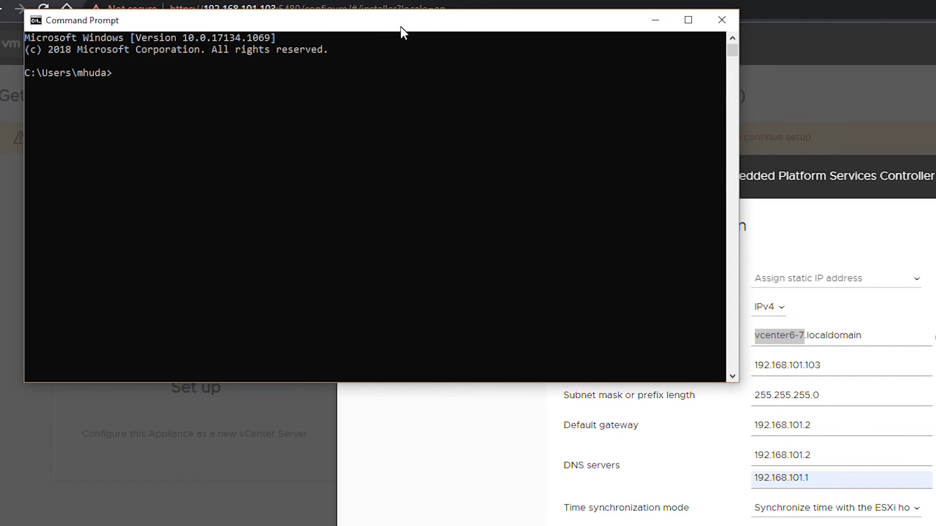
left_click(380, 117)
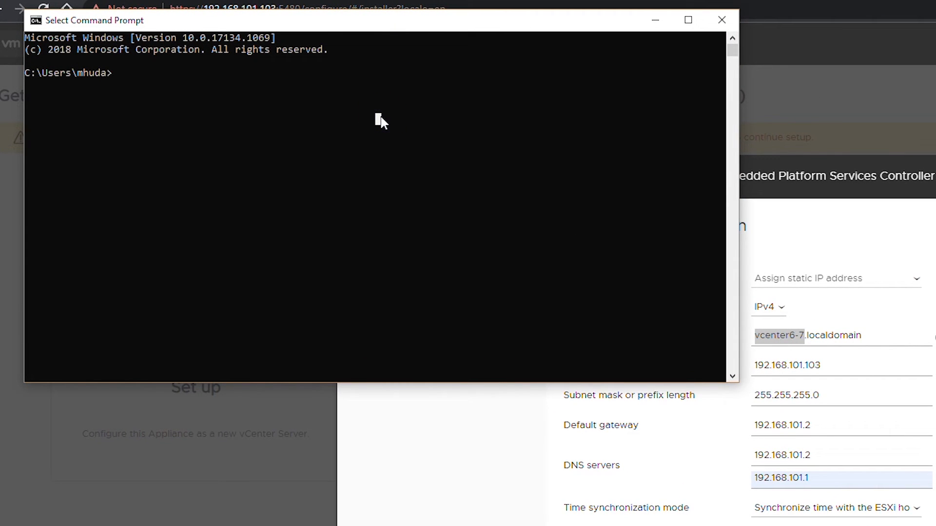
type("ping ")
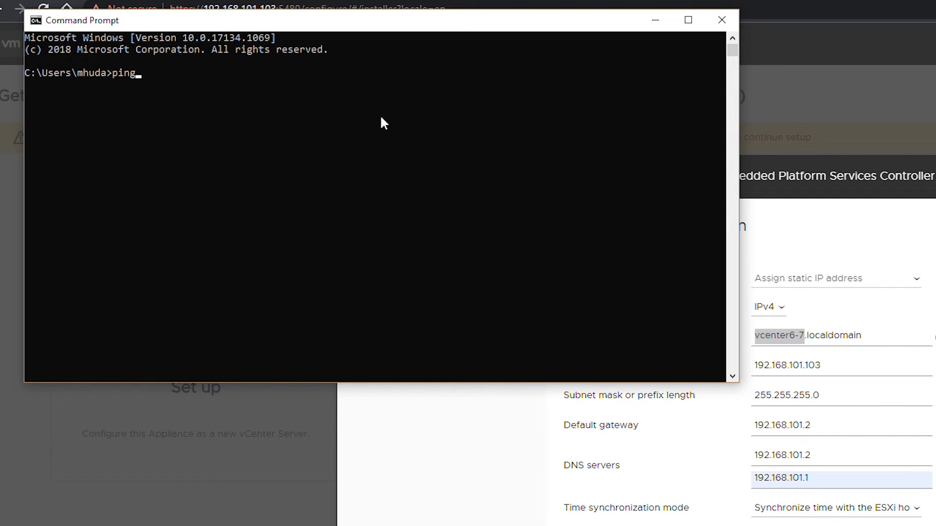
type("vcenter6-7")
key("Return")
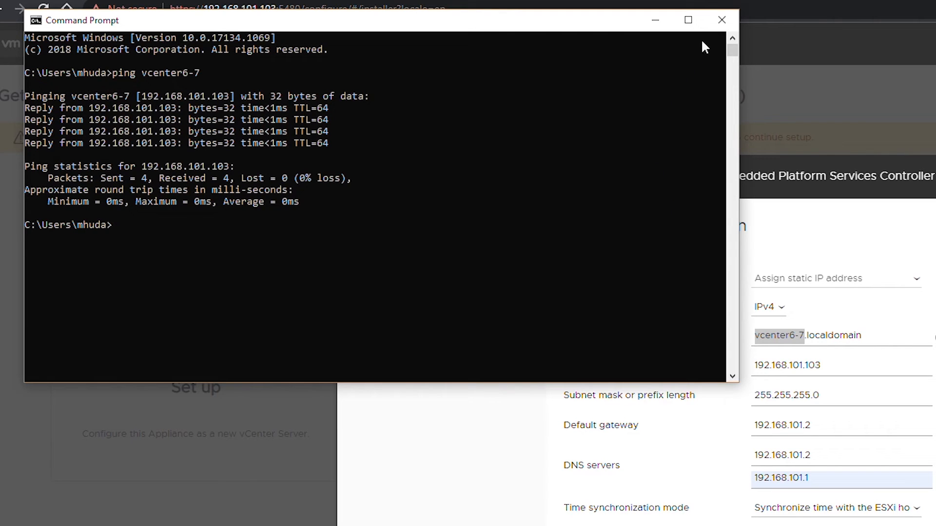
left_click(722, 20)
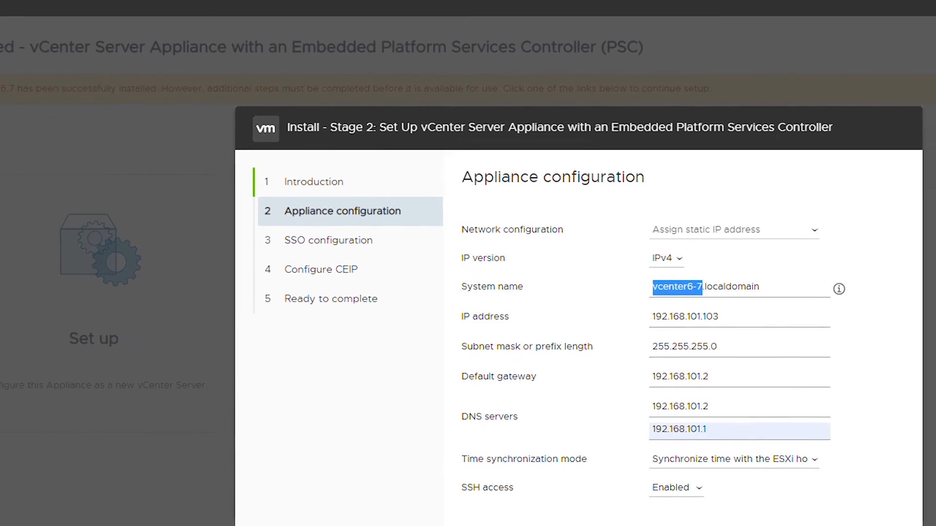
Save the appliance configuration and continue to the SSO configuration page
left_click(761, 497)
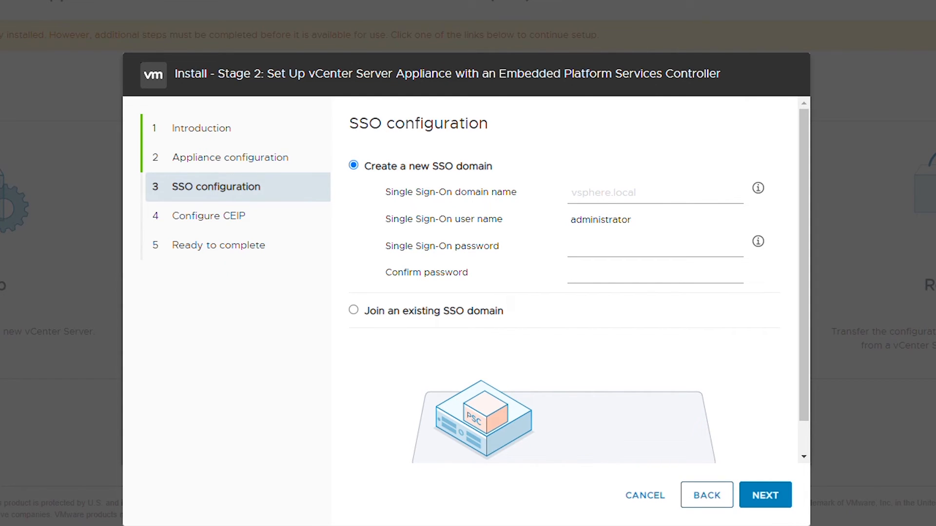
Enter vsphere.local as the SSO domain name, then type the administrator password and confirm it
left_click(595, 190)
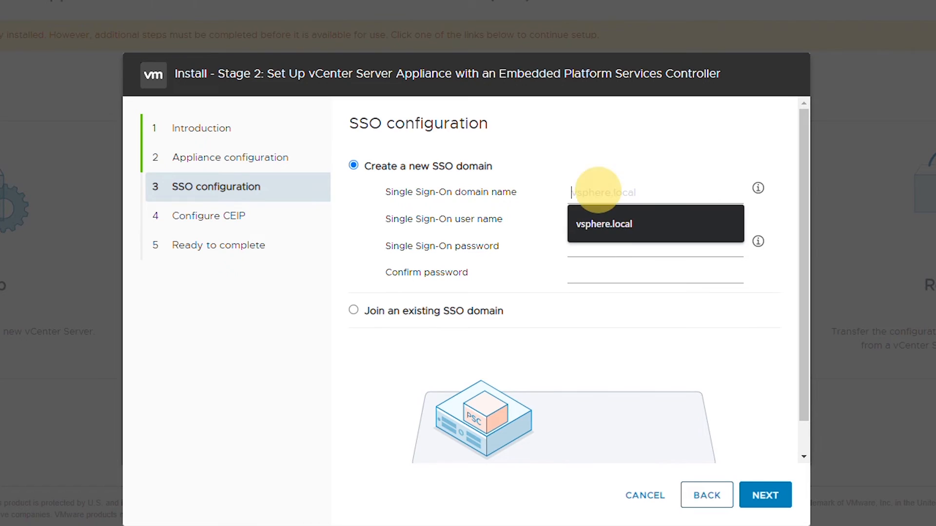
key("Down")
key("Return")
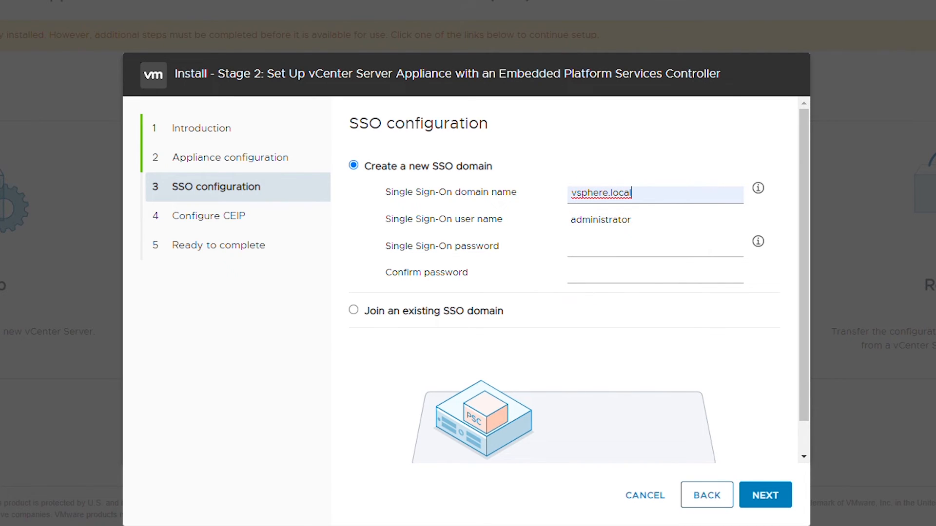
left_click(619, 247)
type("VMware1!")
key("Tab")
type("VMware1!")
Move past the SSO settings, untick Join CEIP, and advance to Ready to complete
left_click(746, 496)
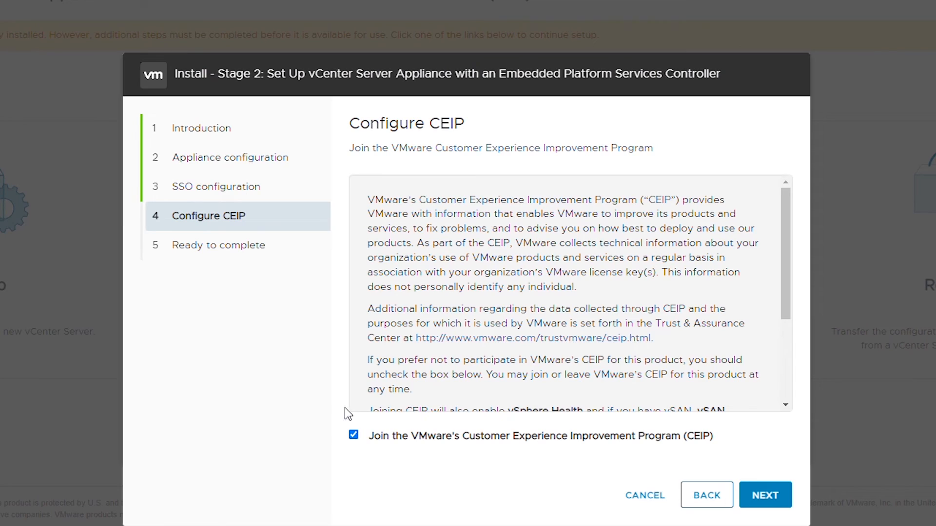
left_click(354, 435)
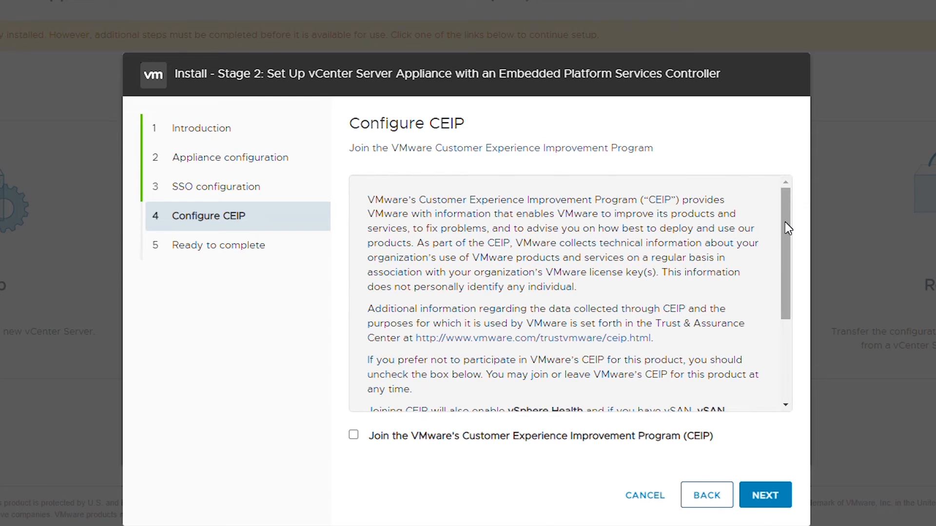
left_click_drag(788, 228, 793, 178)
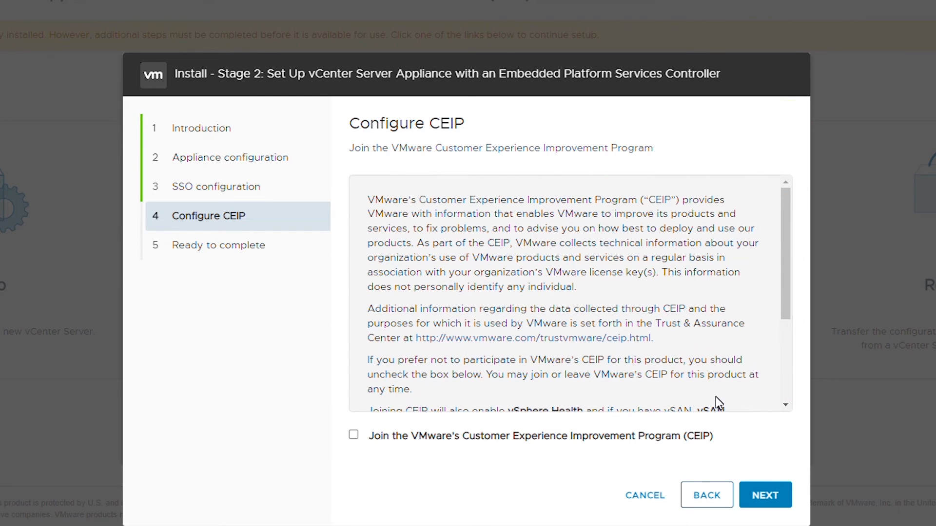
left_click(775, 494)
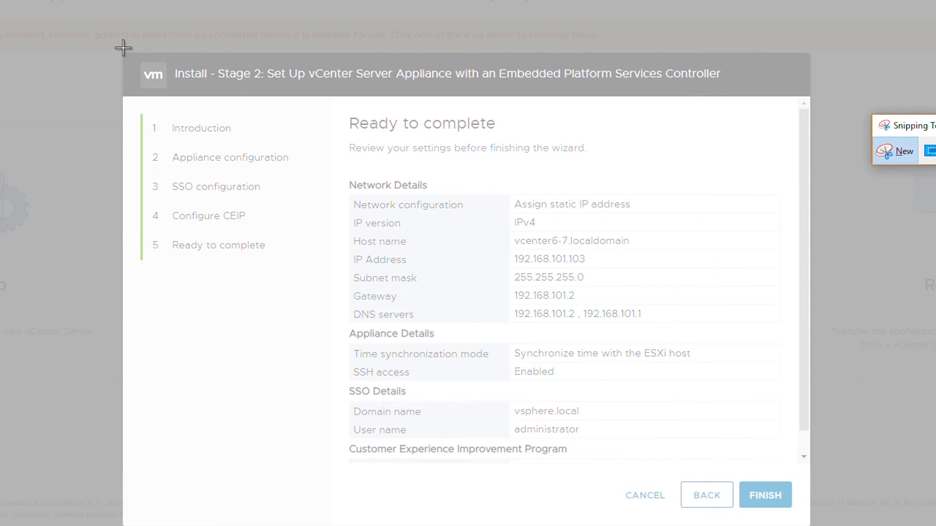
Snip the settings summary, run Stage 2 to 100% after confirming the warning, and close the success message
left_click_drag(118, 52, 817, 520)
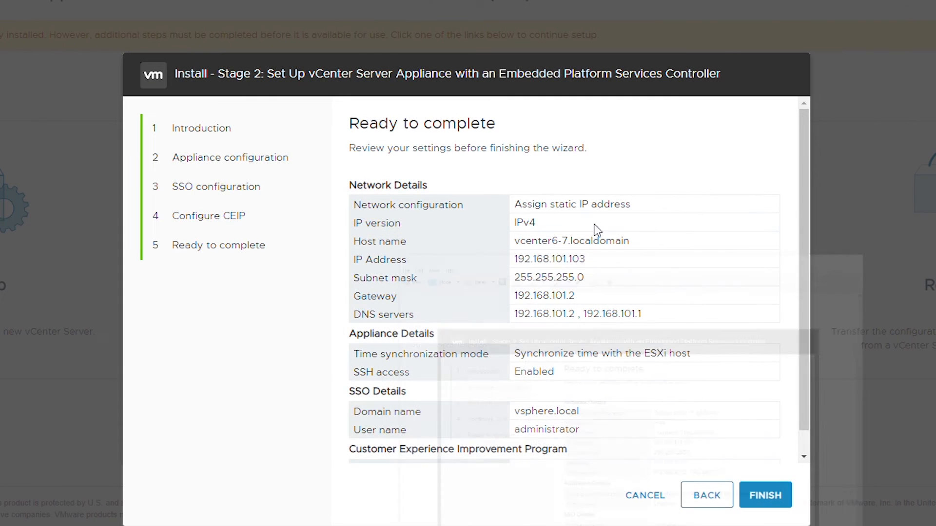
left_click(774, 504)
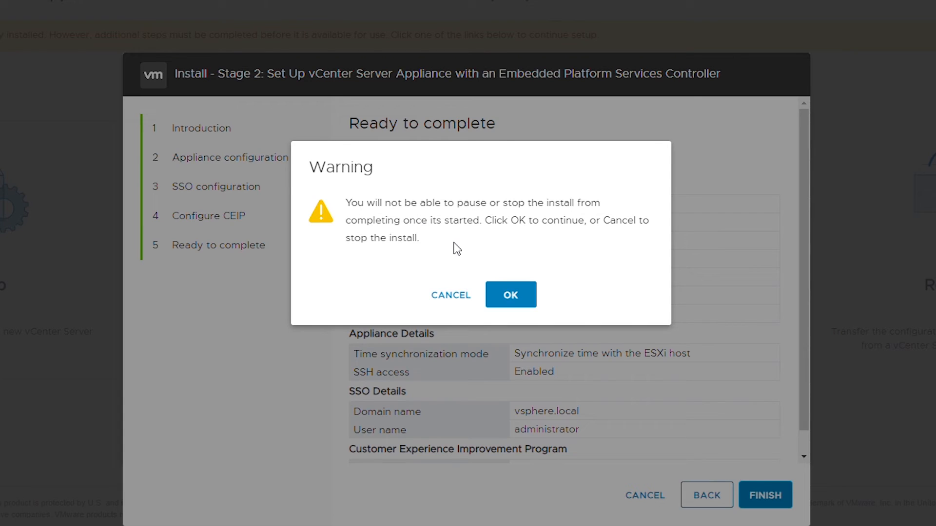
left_click(505, 296)
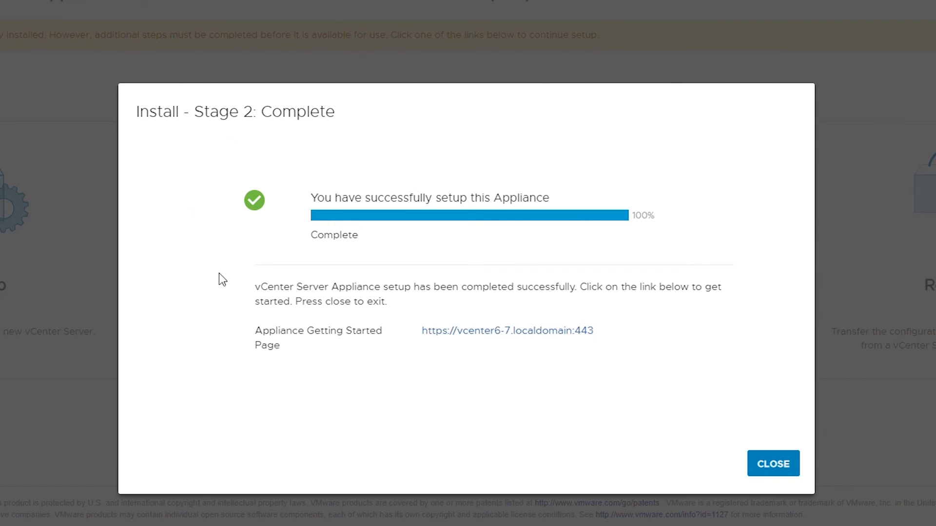
left_click(779, 471)
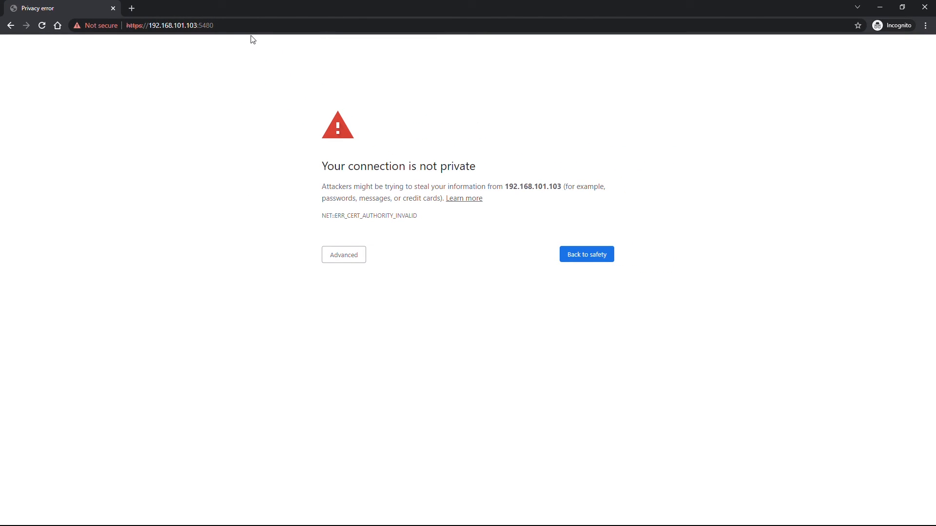
Bypass the certificate warning and proceed to 192.168.101.103 (unsafe)
left_click(699, 29)
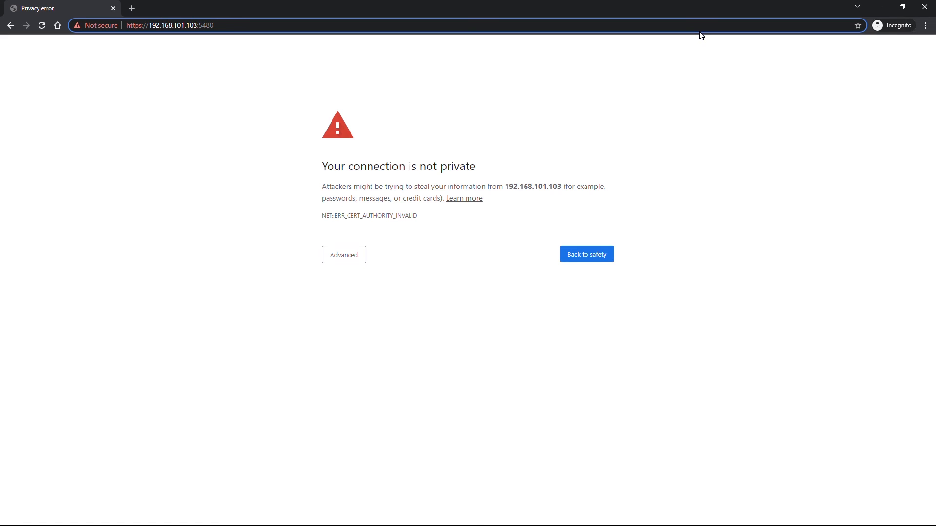
left_click(700, 35)
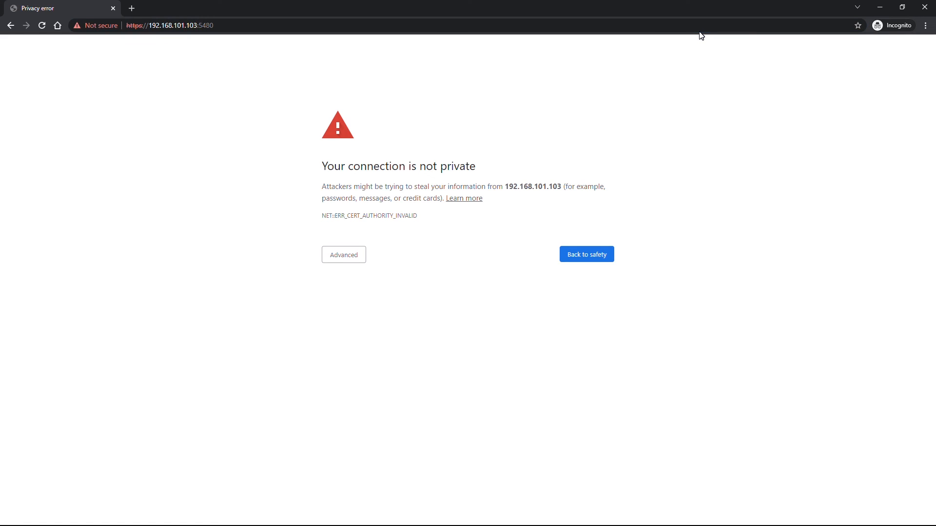
left_click(339, 257)
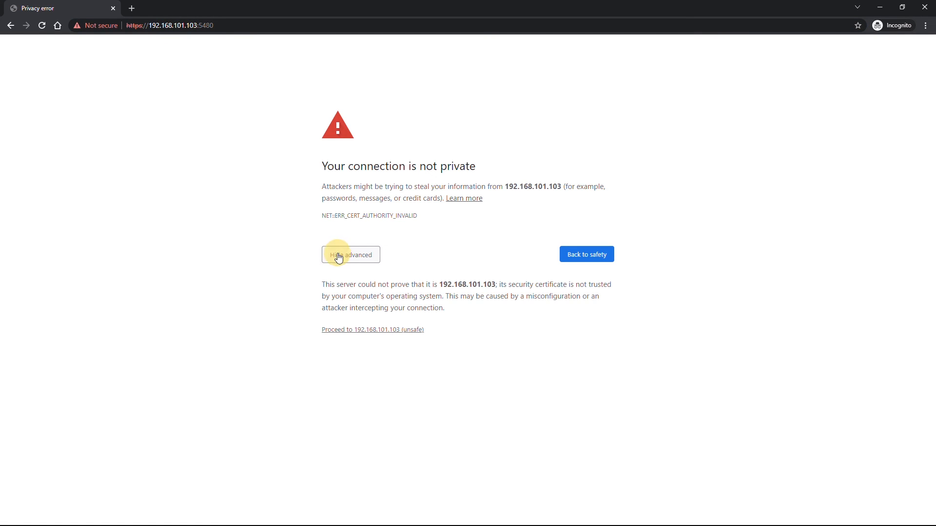
left_click(385, 331)
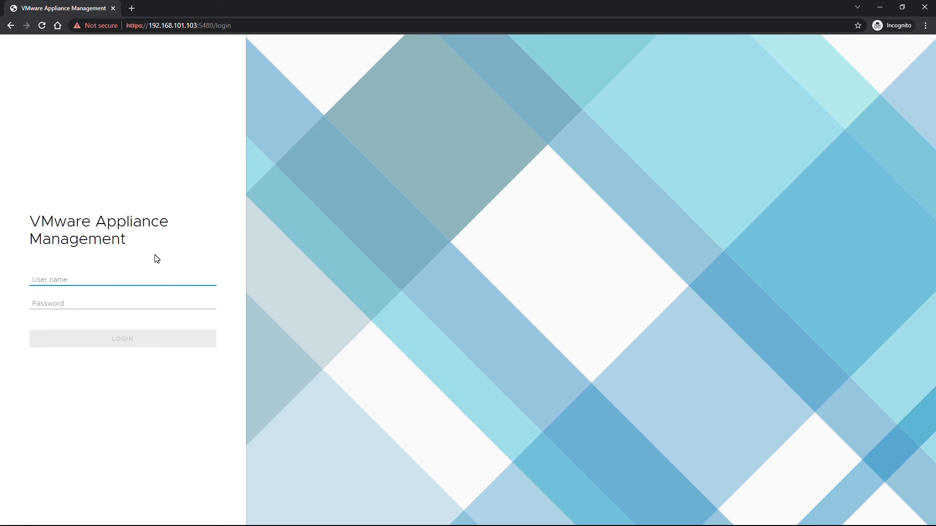
Log in to Appliance Management as root with the root password and review the Summary health
type("root")
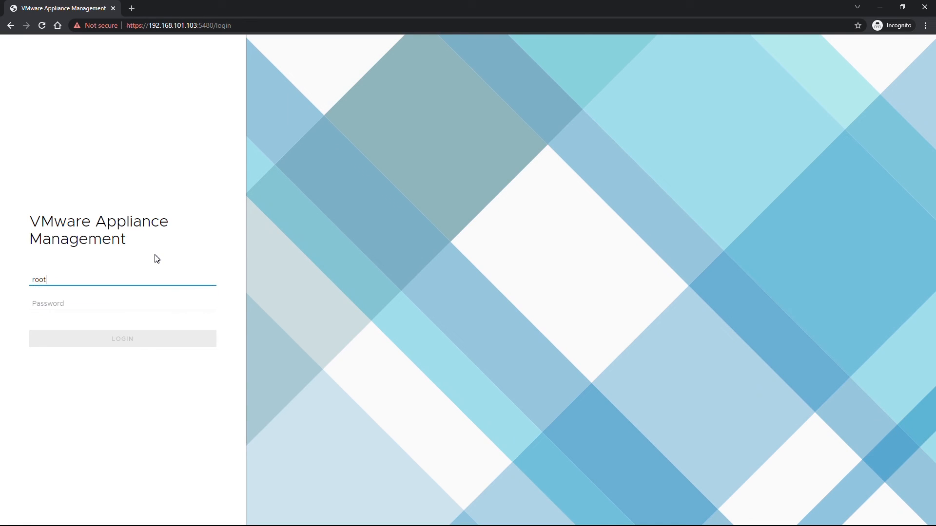
key("Tab")
type("••")
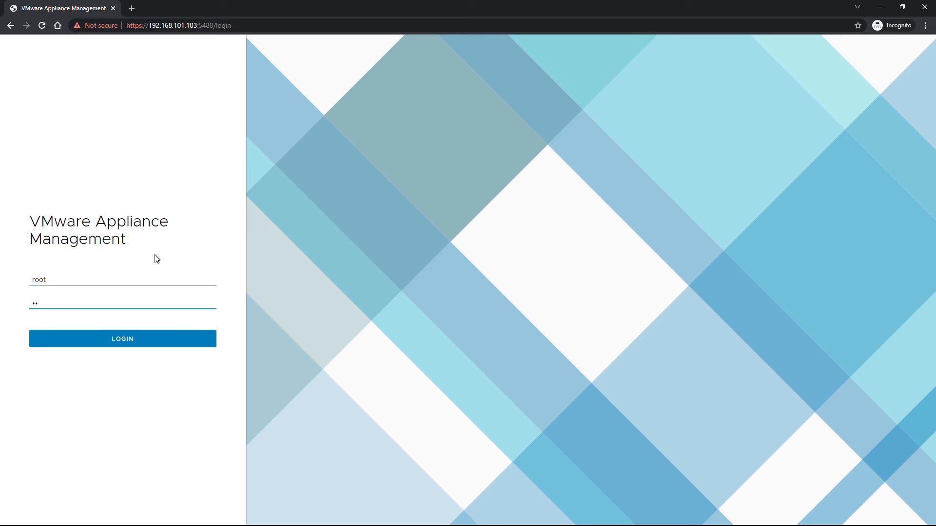
type("••••••")
key("Return")
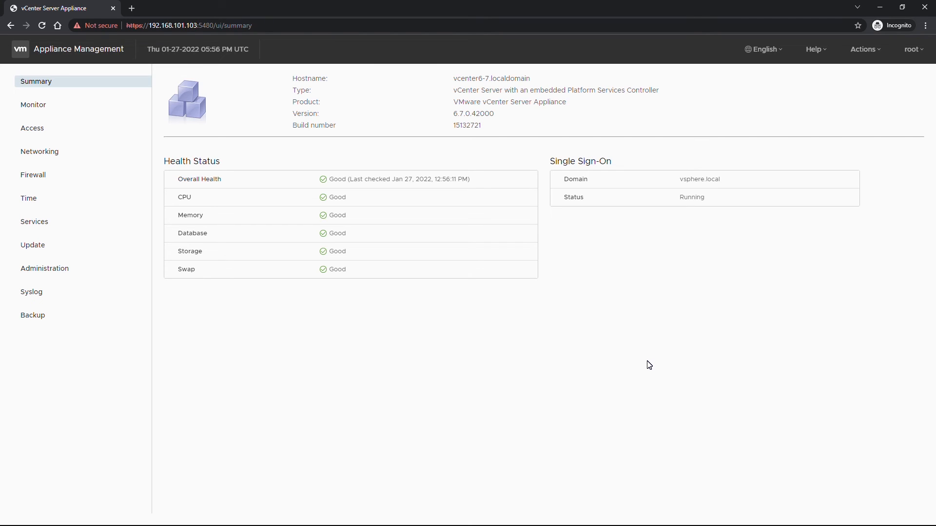
Browse to vcenter6-7.localdomain and proceed past its certificate warning
key("ctrl+l")
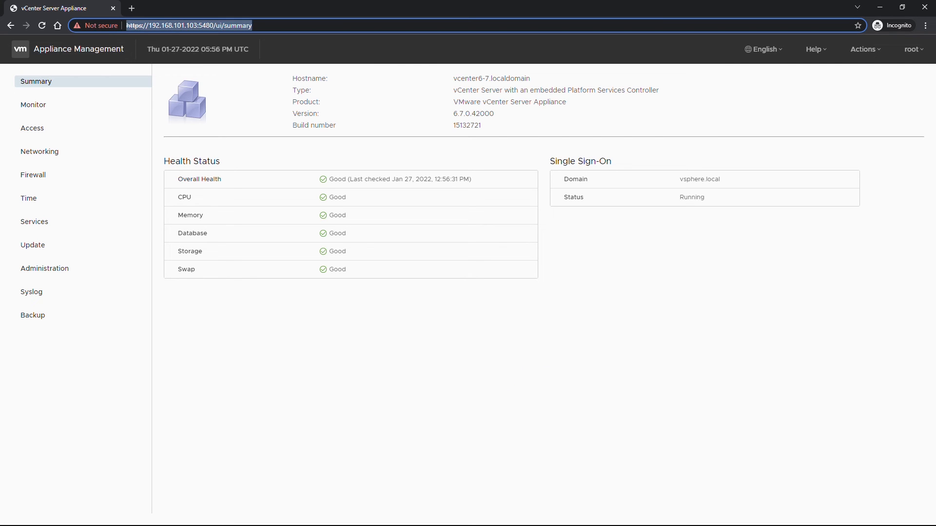
type("vcenter6-7.localdomain")
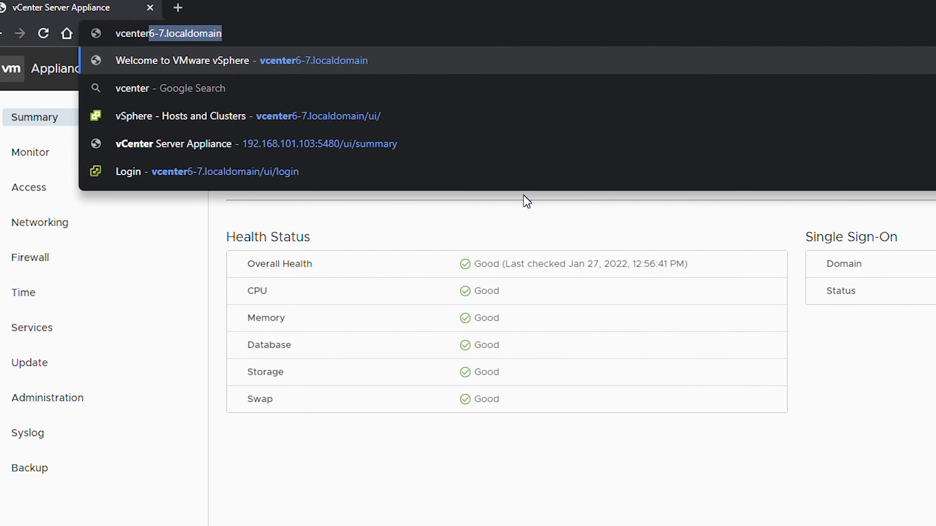
key("End")
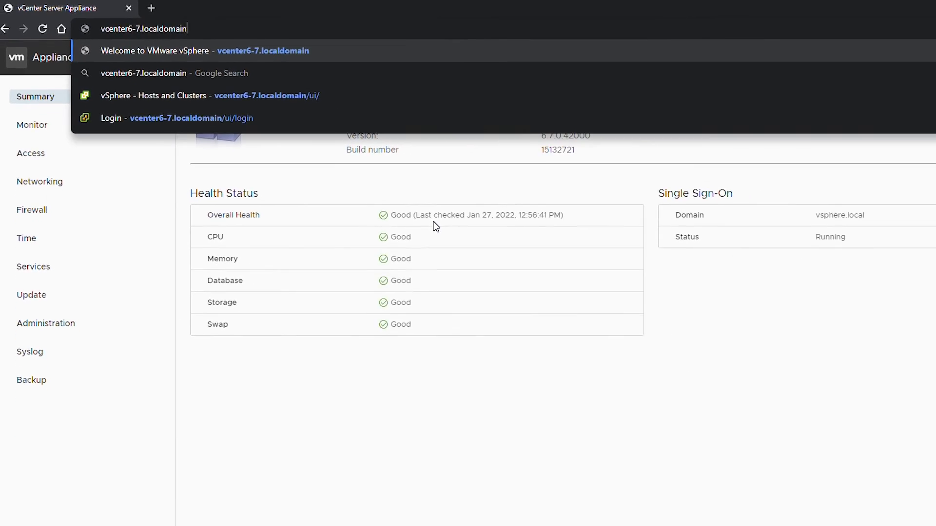
key("Return")
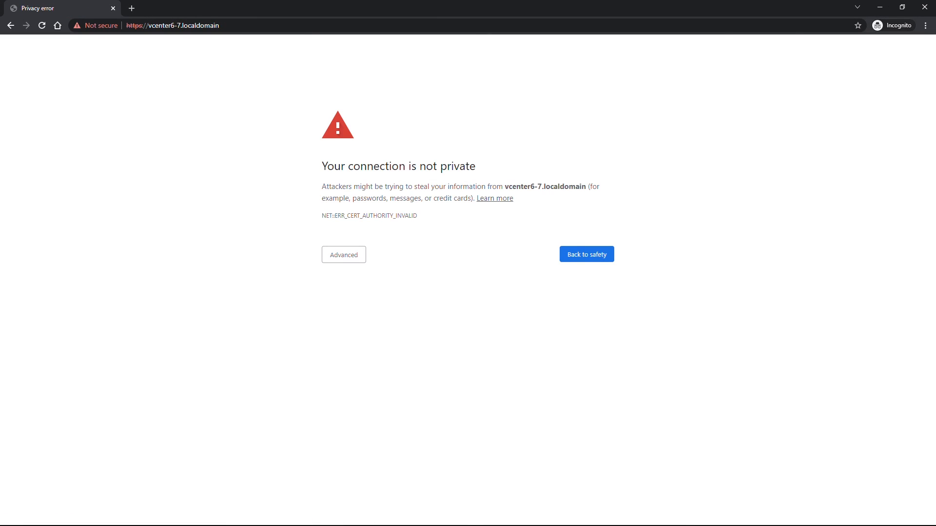
left_click(345, 254)
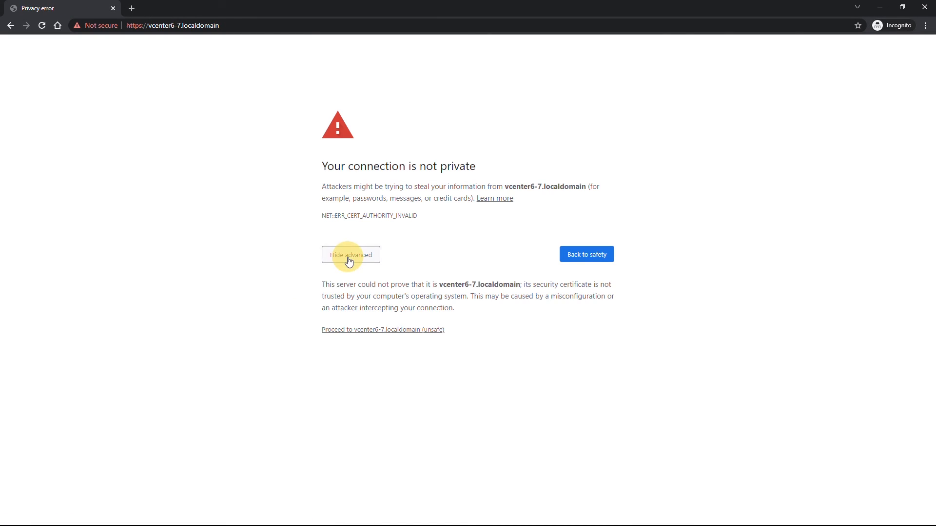
left_click(403, 330)
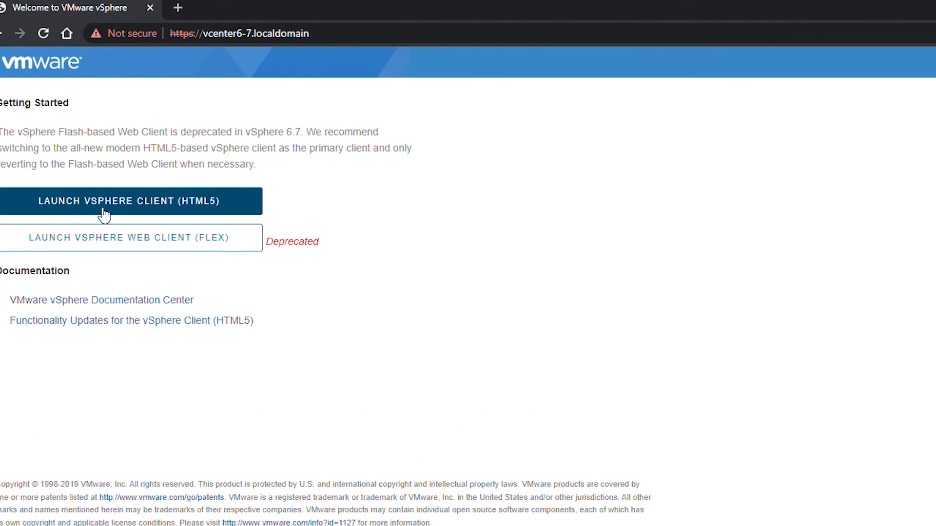
Launch the HTML5 vSphere Client and log in with the SSO administrator account and its password
left_click(187, 208)
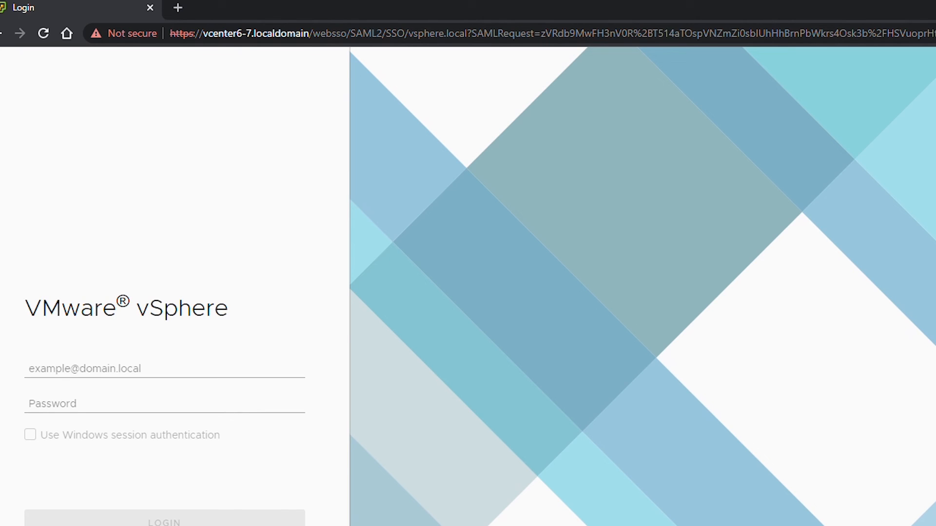
key("Tab")
type("admin")
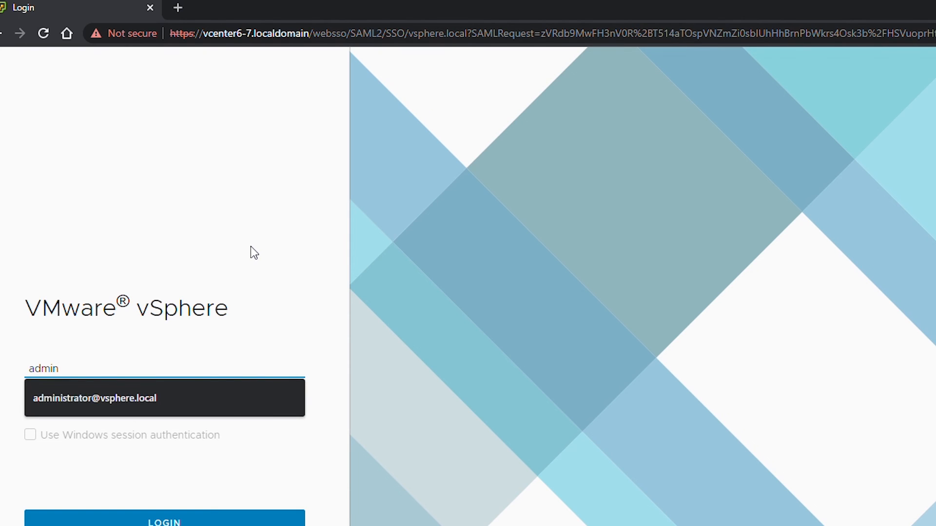
key("Down")
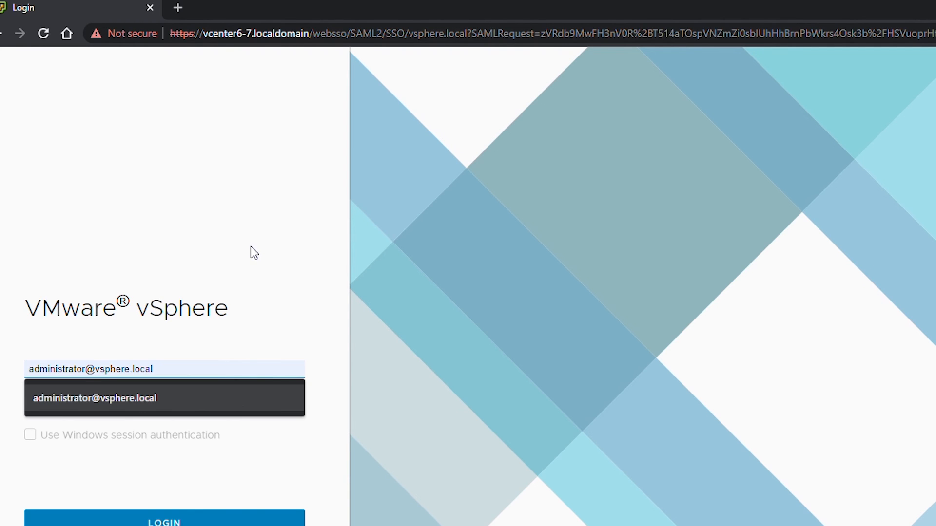
key("Tab")
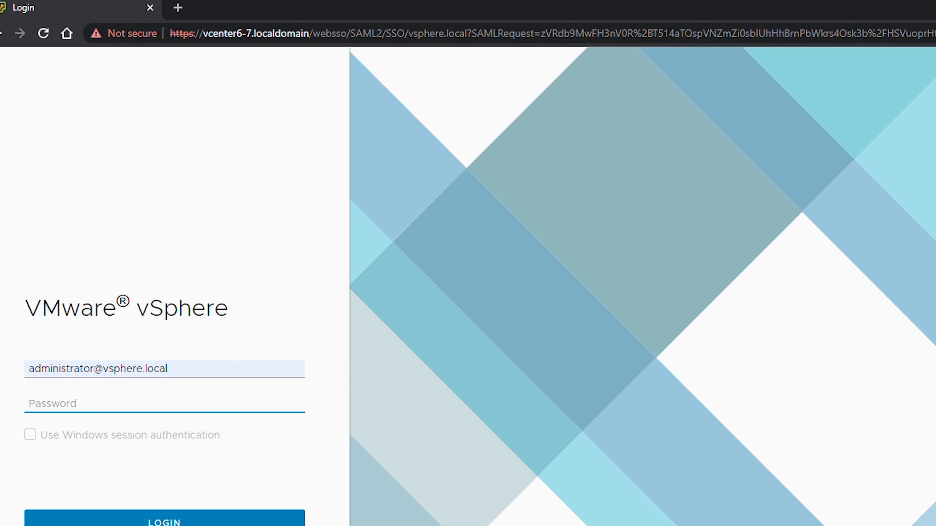
type("VMware1!")
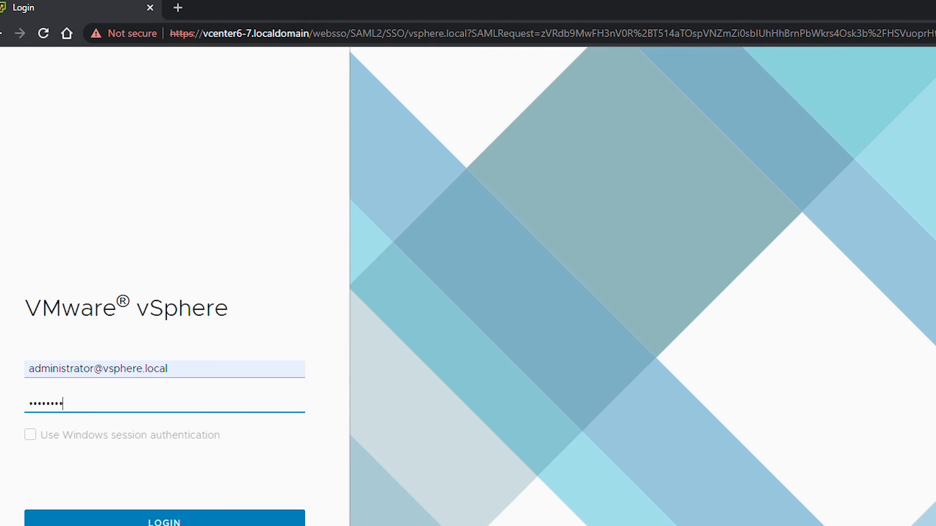
left_click(186, 523)
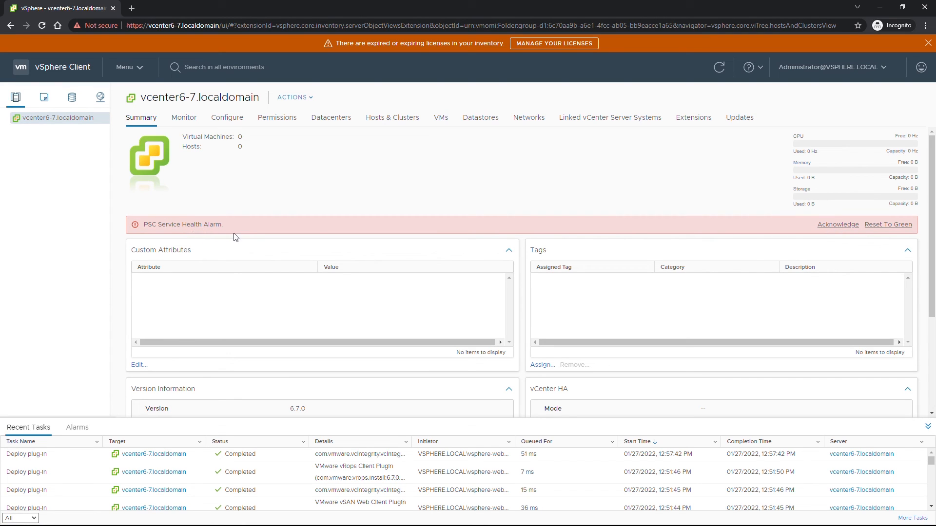
Acknowledge the PSC alarm, create Datacenter1 under vcenter6-7.localdomain, and open its summary
left_click(832, 225)
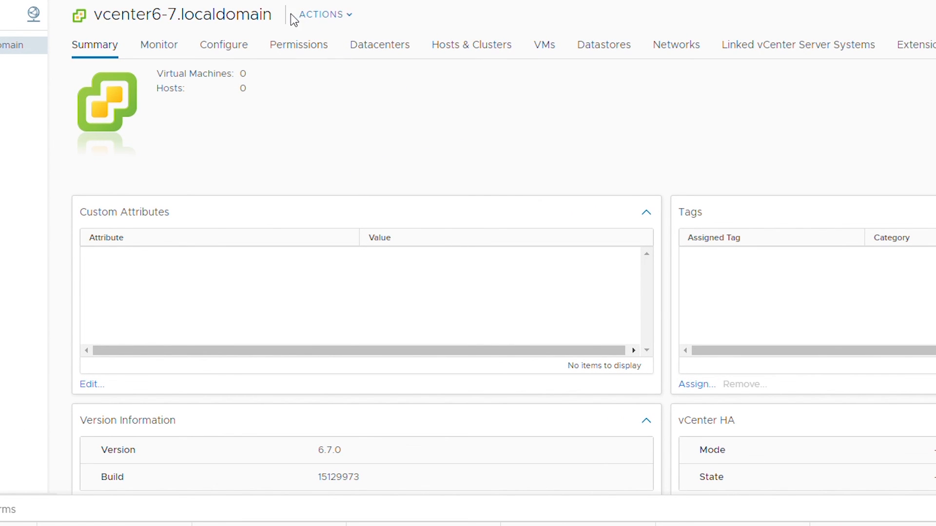
left_click(345, 19)
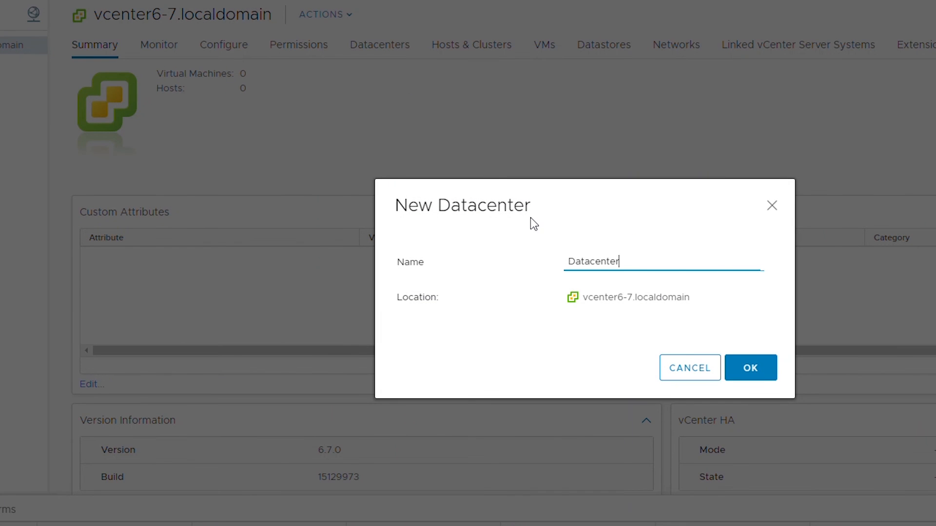
left_click(641, 259)
type("1")
left_click(746, 375)
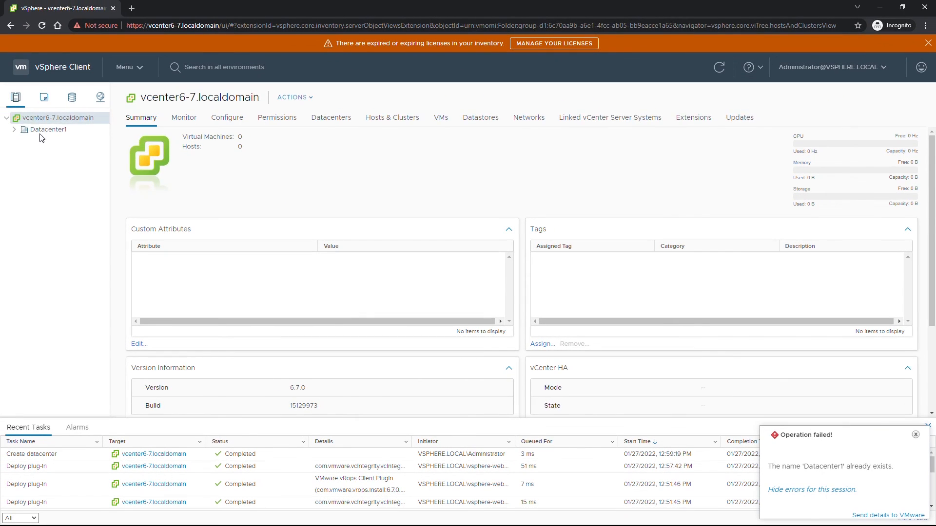
left_click(43, 129)
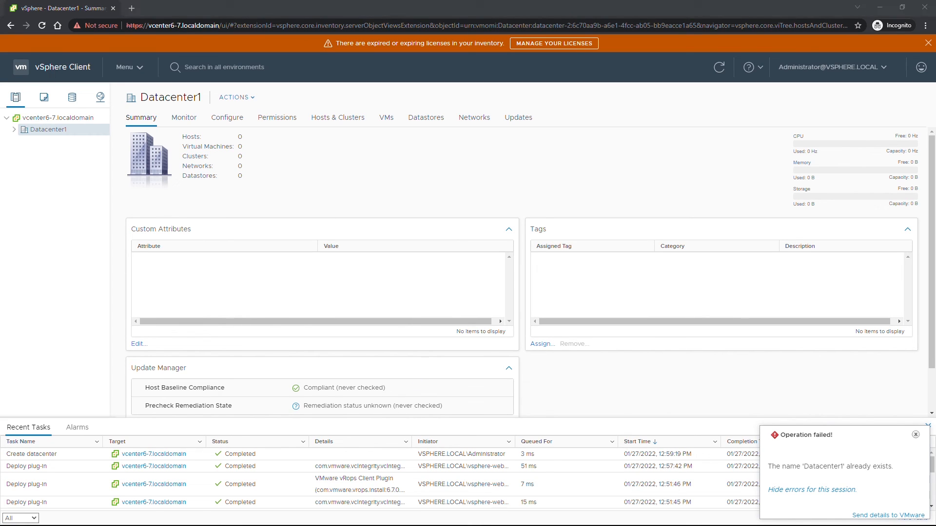
Power on ESXi6-7a, decline reconnecting the ide1:0 CD device, and skip the boot countdown
key("alt+Tab")
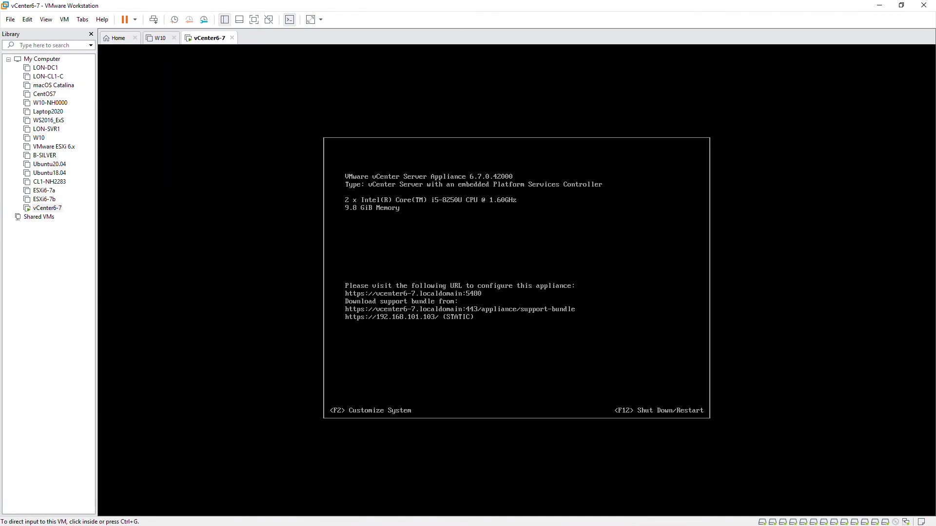
left_click(47, 193)
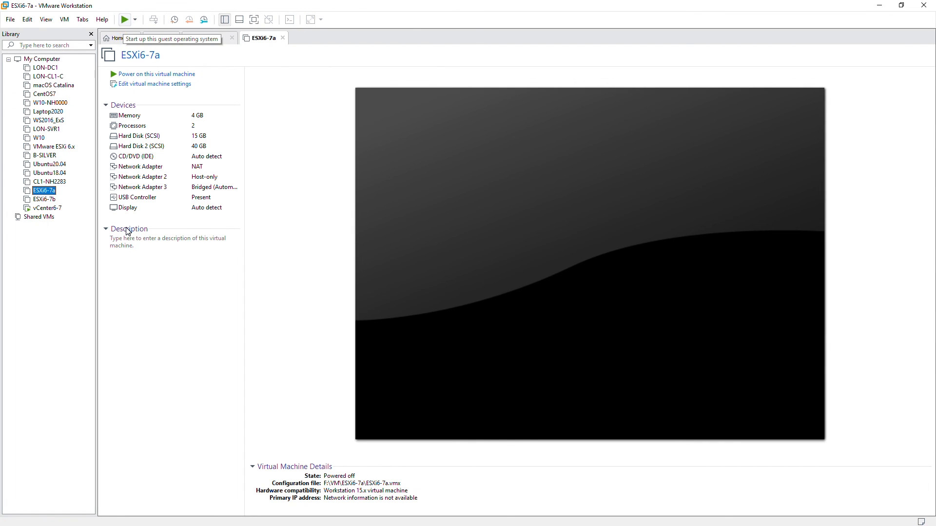
left_click(125, 20)
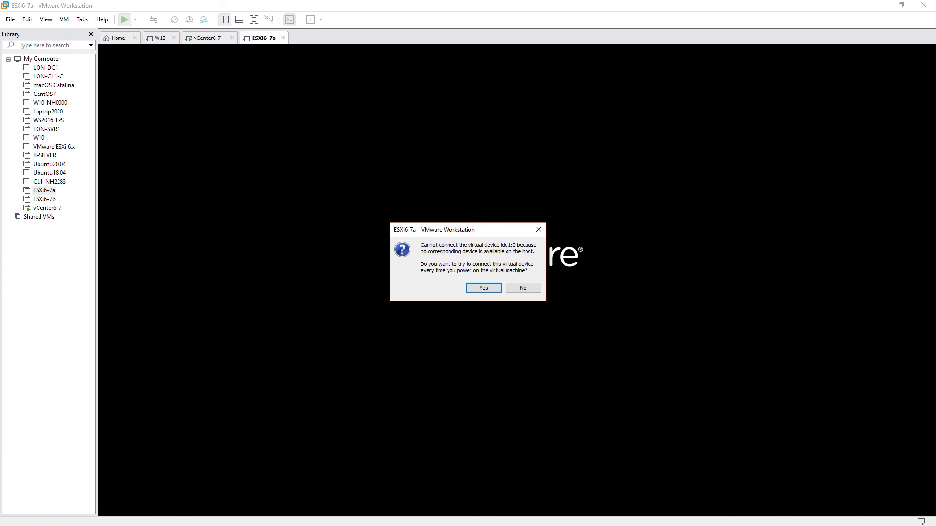
left_click(480, 289)
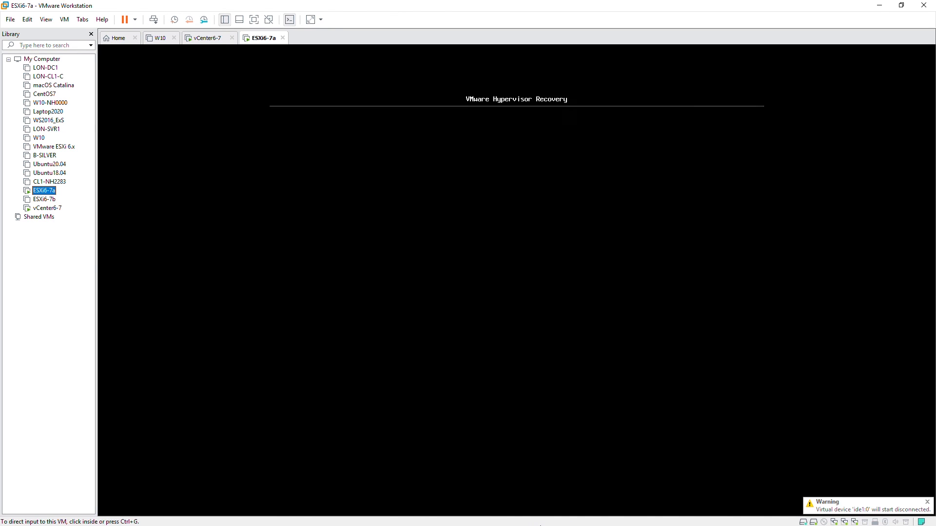
left_click(586, 504)
key("Return")
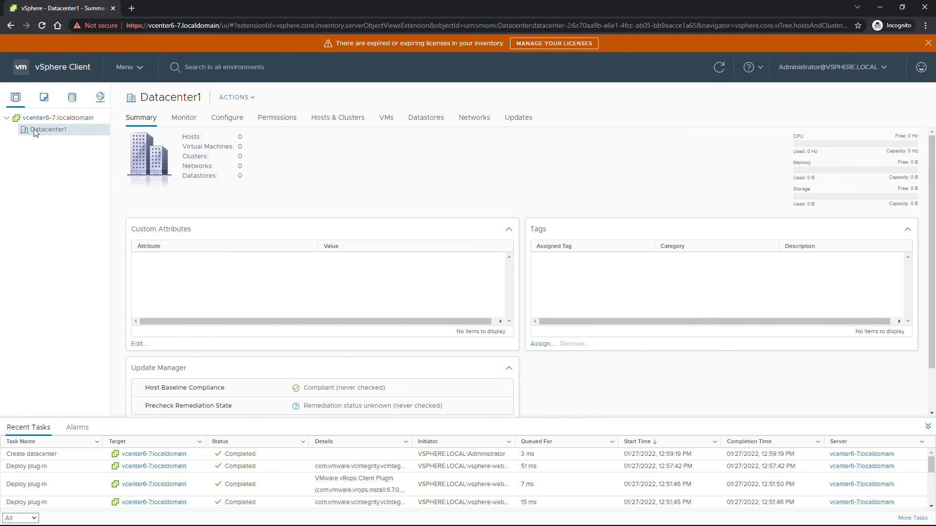
Start Add Host on Datacenter1 for 192.168.101.101 and submit root credentials
left_click(247, 98)
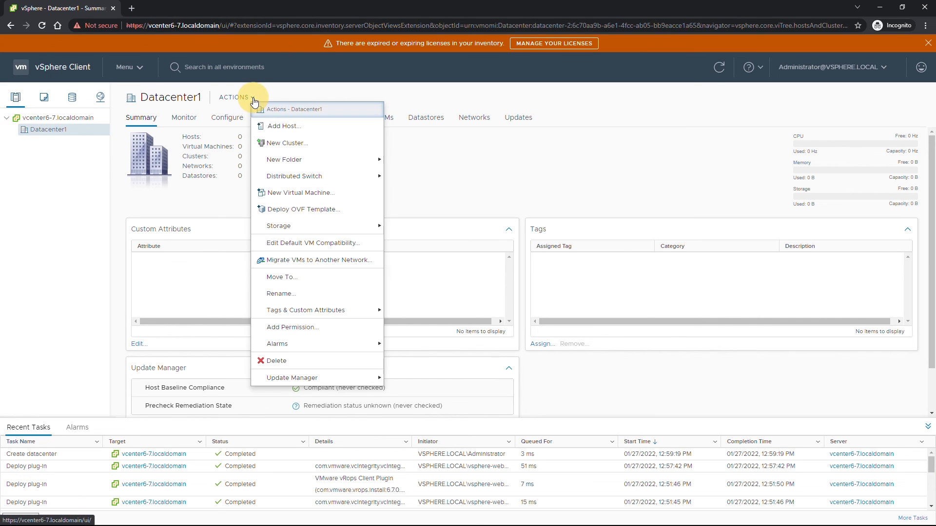
left_click(280, 127)
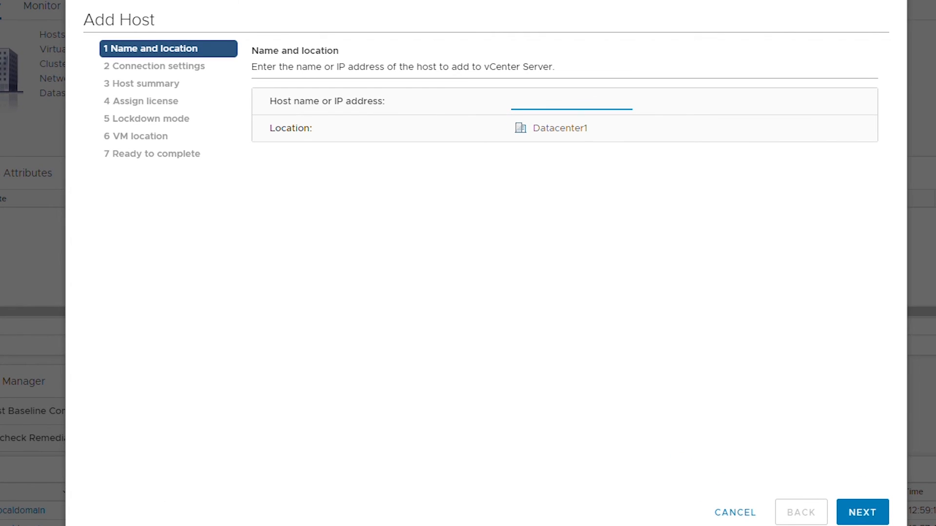
left_click(547, 100)
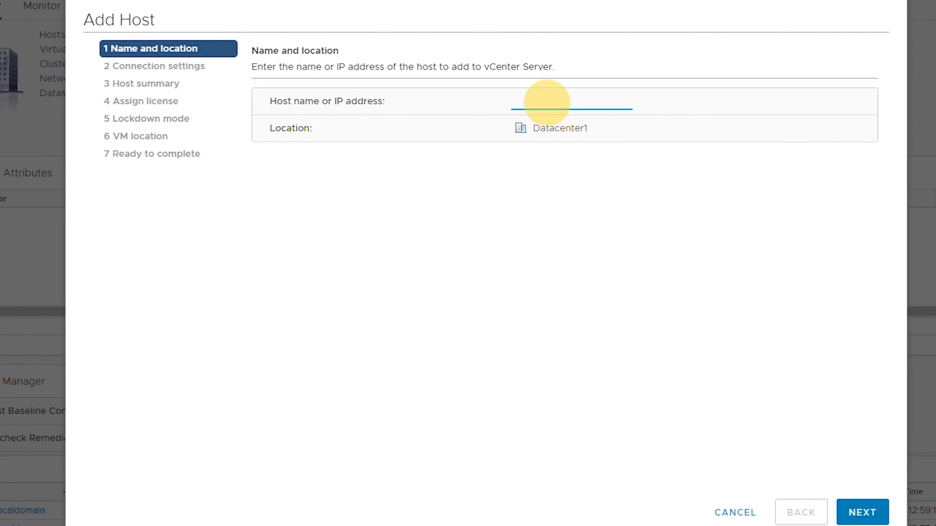
type("192")
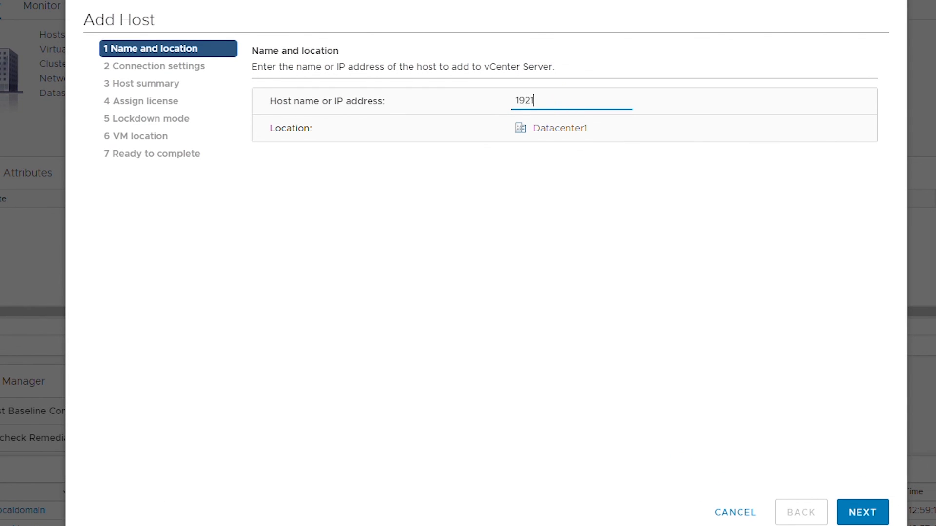
type(".168.101.101")
left_click(863, 517)
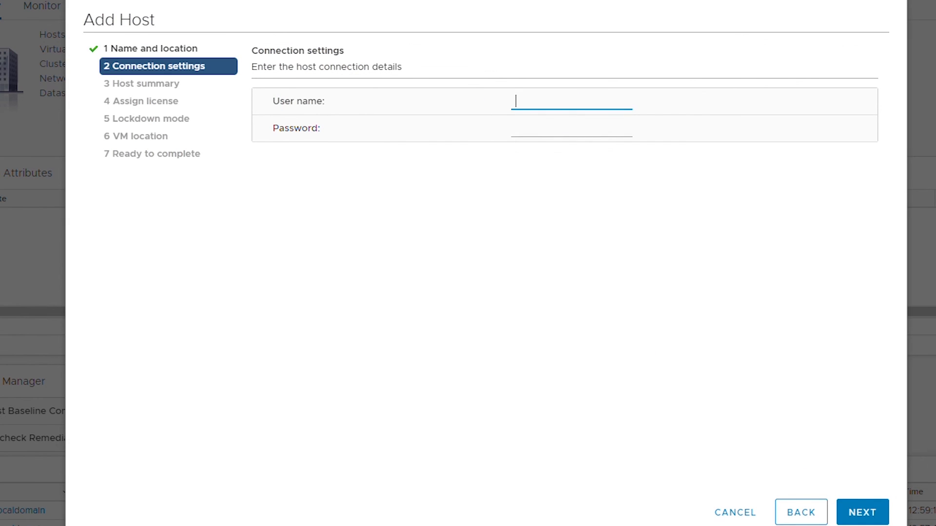
type("root")
key("Tab")
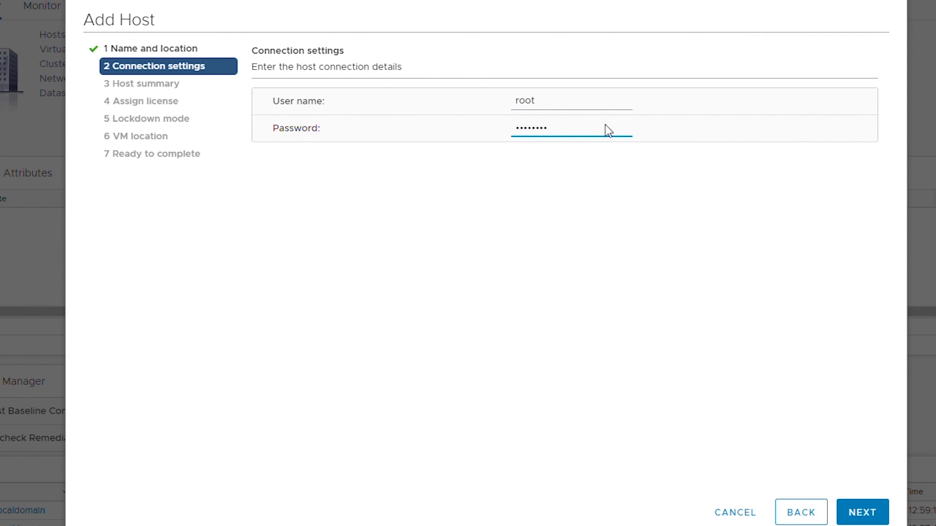
left_click(855, 510)
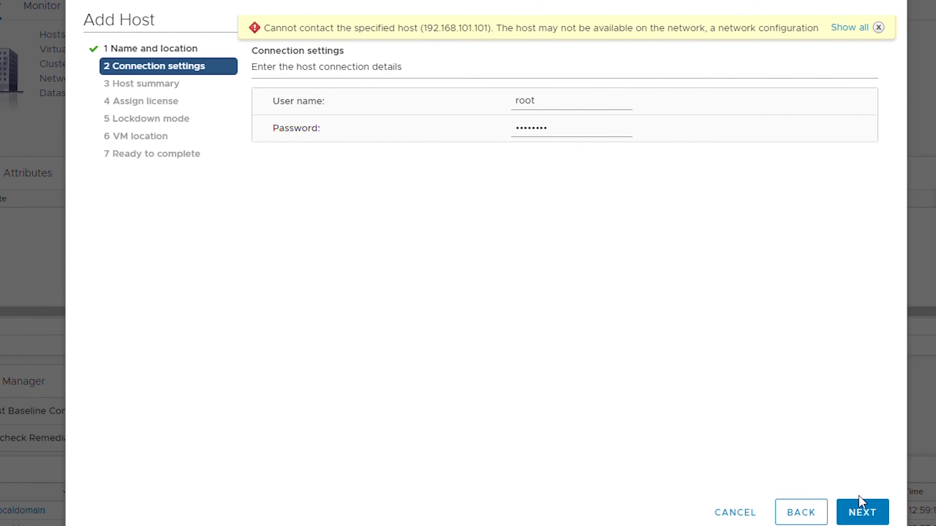
Retry the connection, trust the host's certificate, and keep the evaluation license
left_click(865, 514)
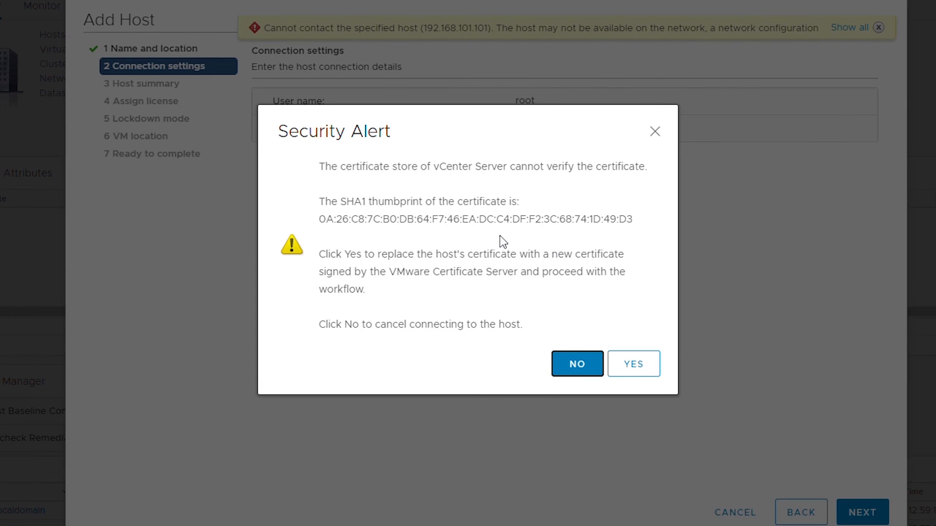
left_click(640, 369)
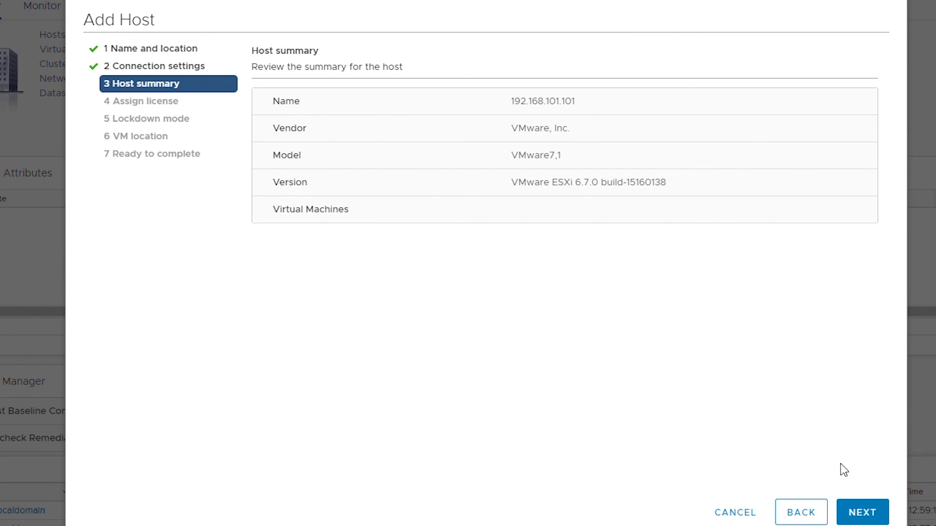
left_click(862, 513)
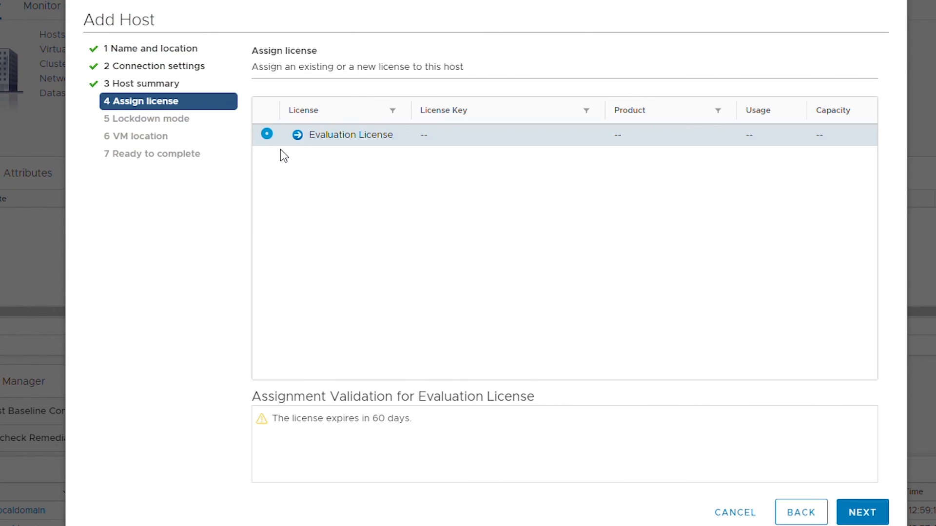
left_click(860, 513)
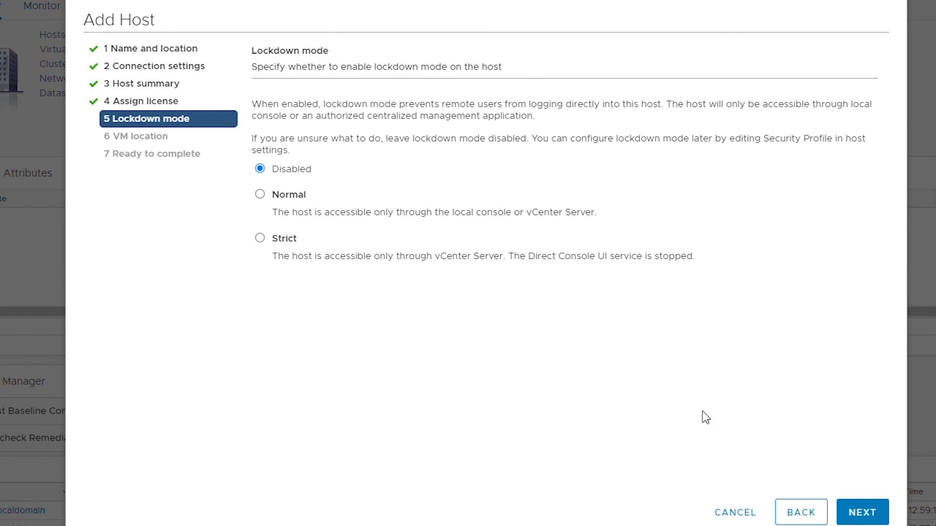
Keep lockdown disabled and Datacenter1 as VM location, finish, and view the host's summary
left_click(862, 512)
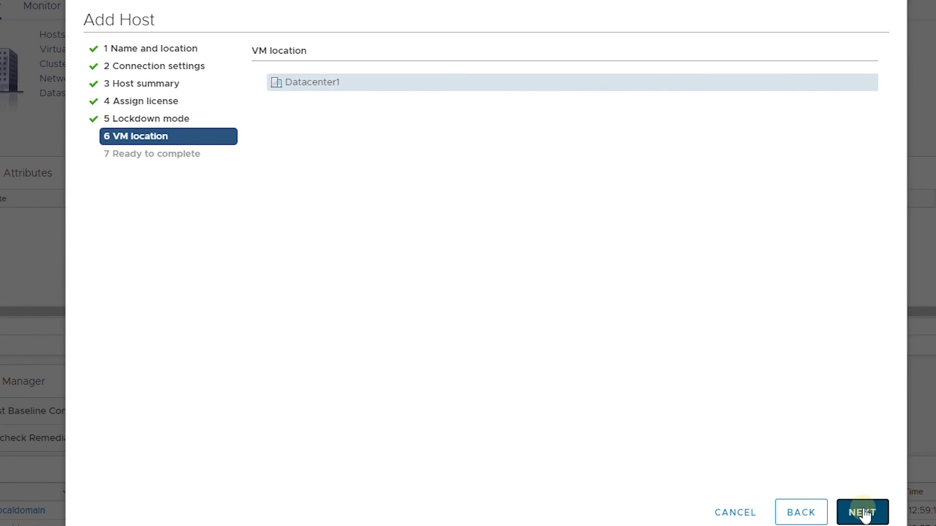
left_click(858, 512)
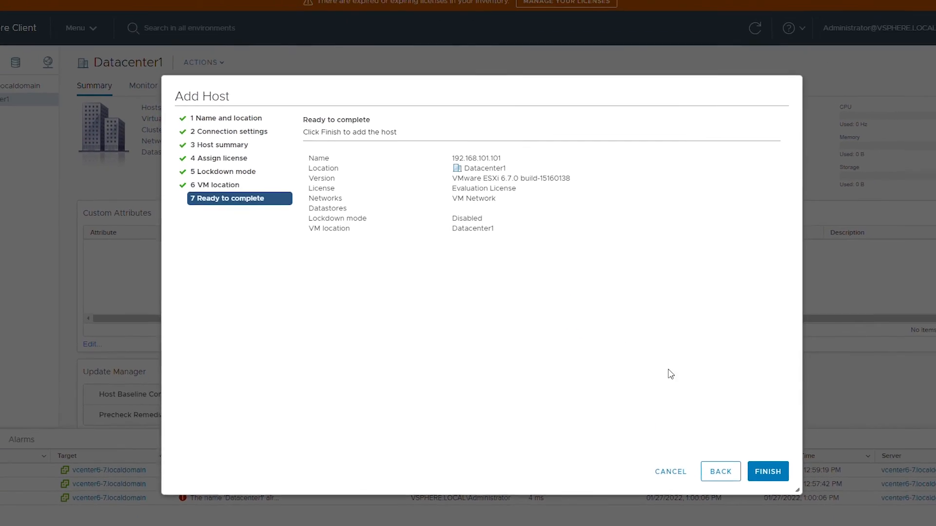
left_click(767, 471)
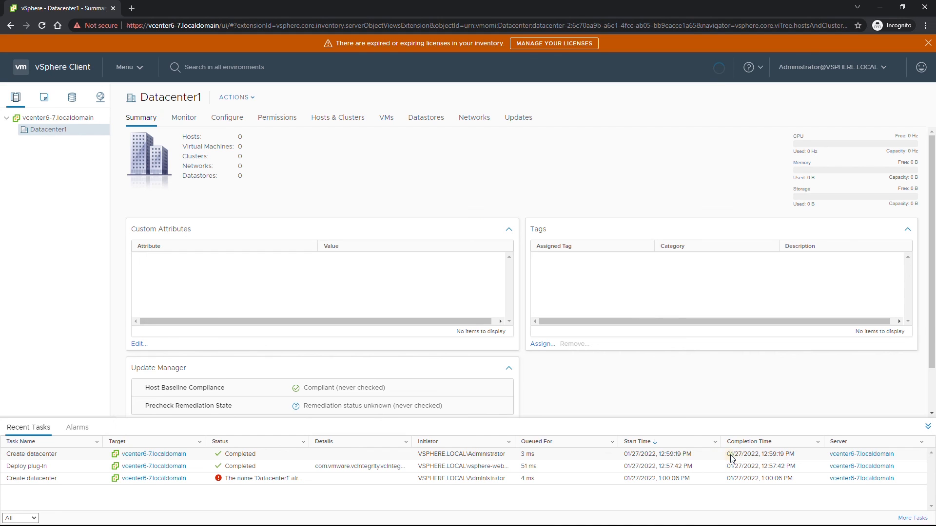
left_click(73, 143)
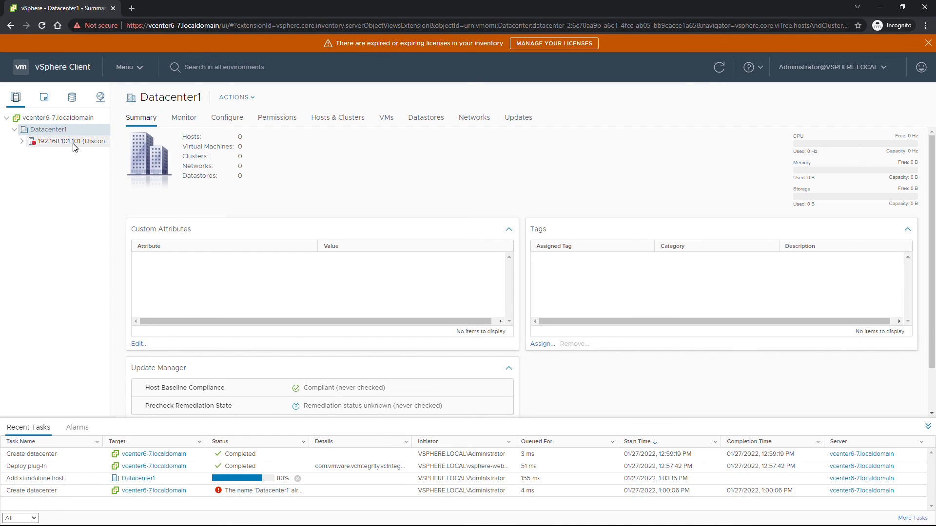